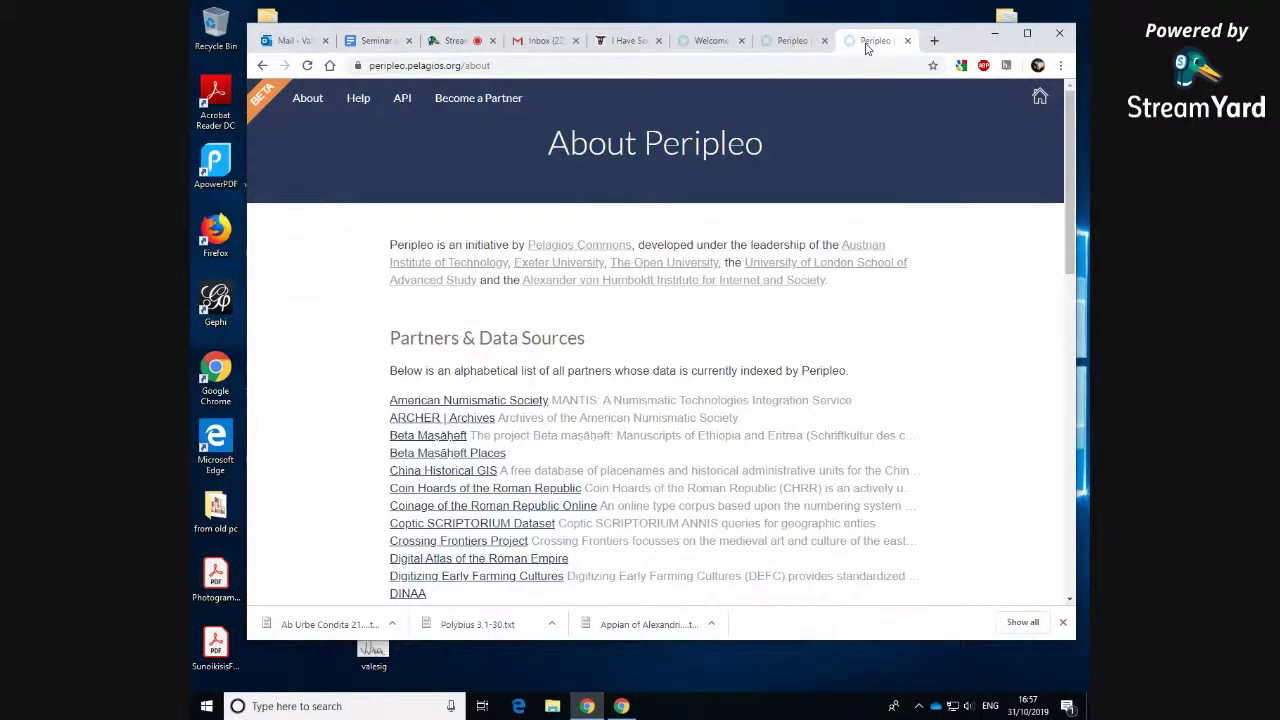
scroll(958, 302, "down", 13)
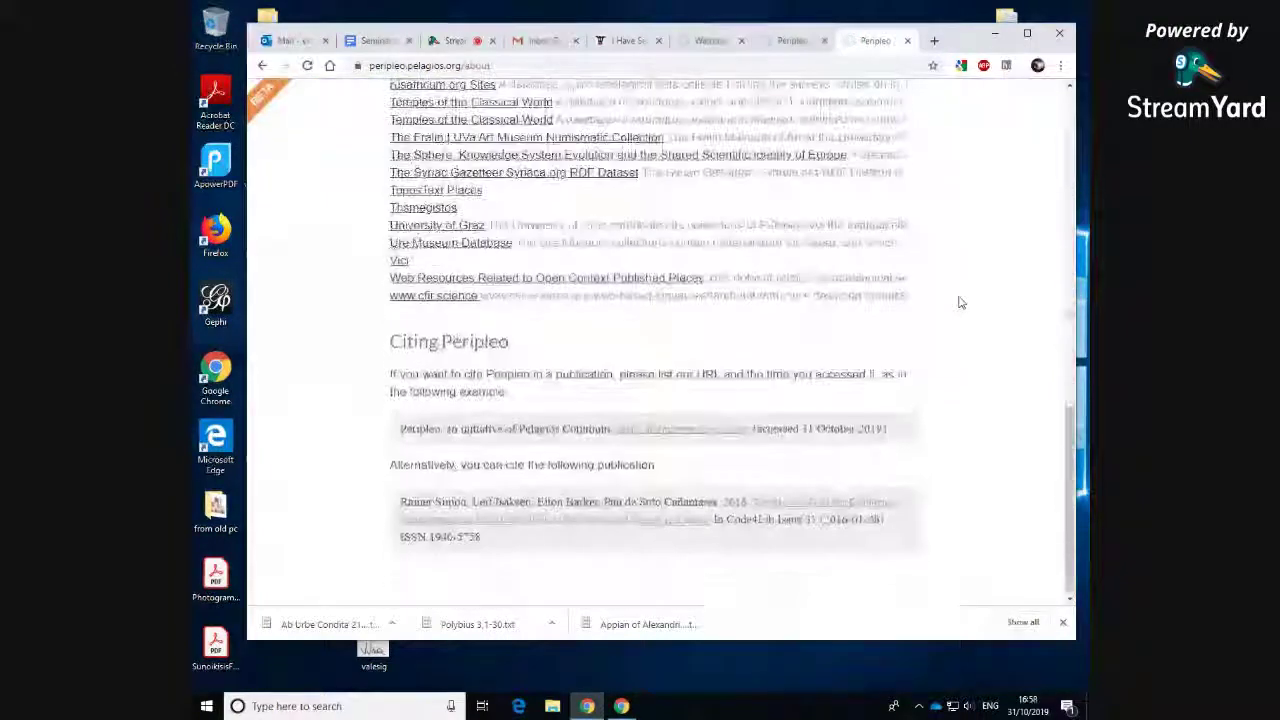
scroll(958, 302, "up", 13)
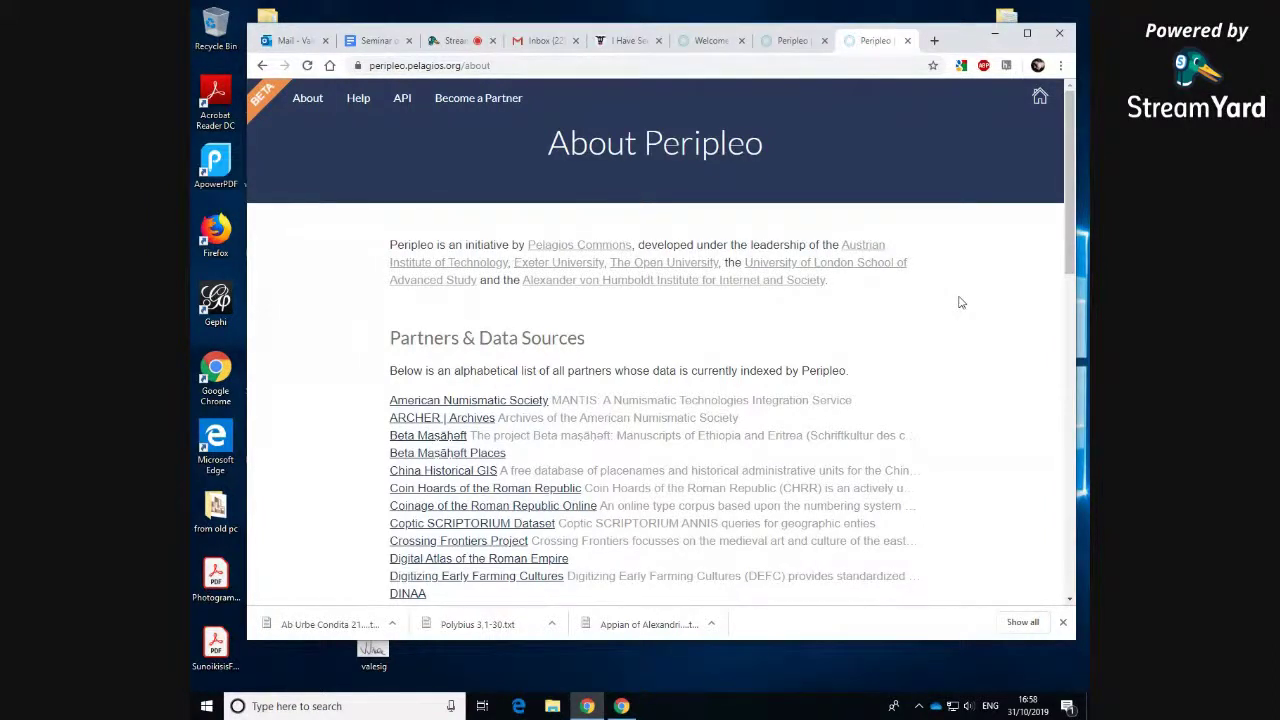
Step: Return to the Peripleo tetradrachm map and narrow the timeline to about 250 BC–330 AD
left_click(787, 42)
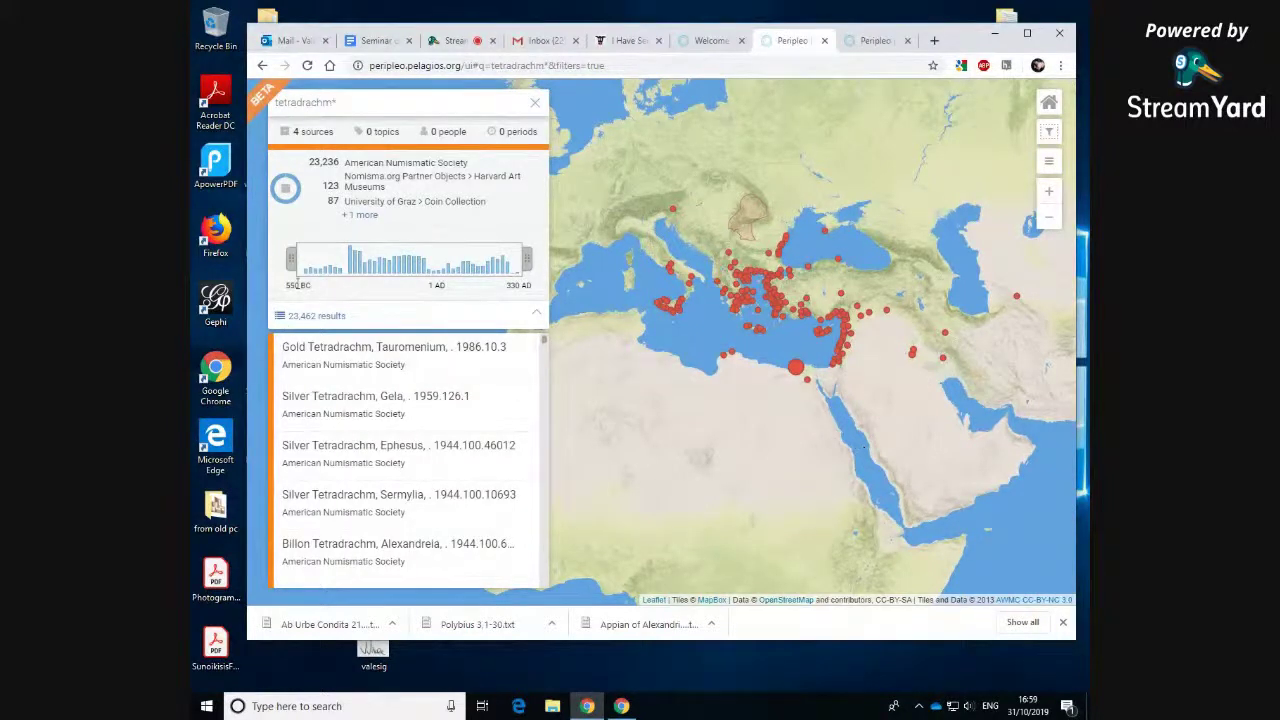
left_click_drag(291, 262, 369, 273)
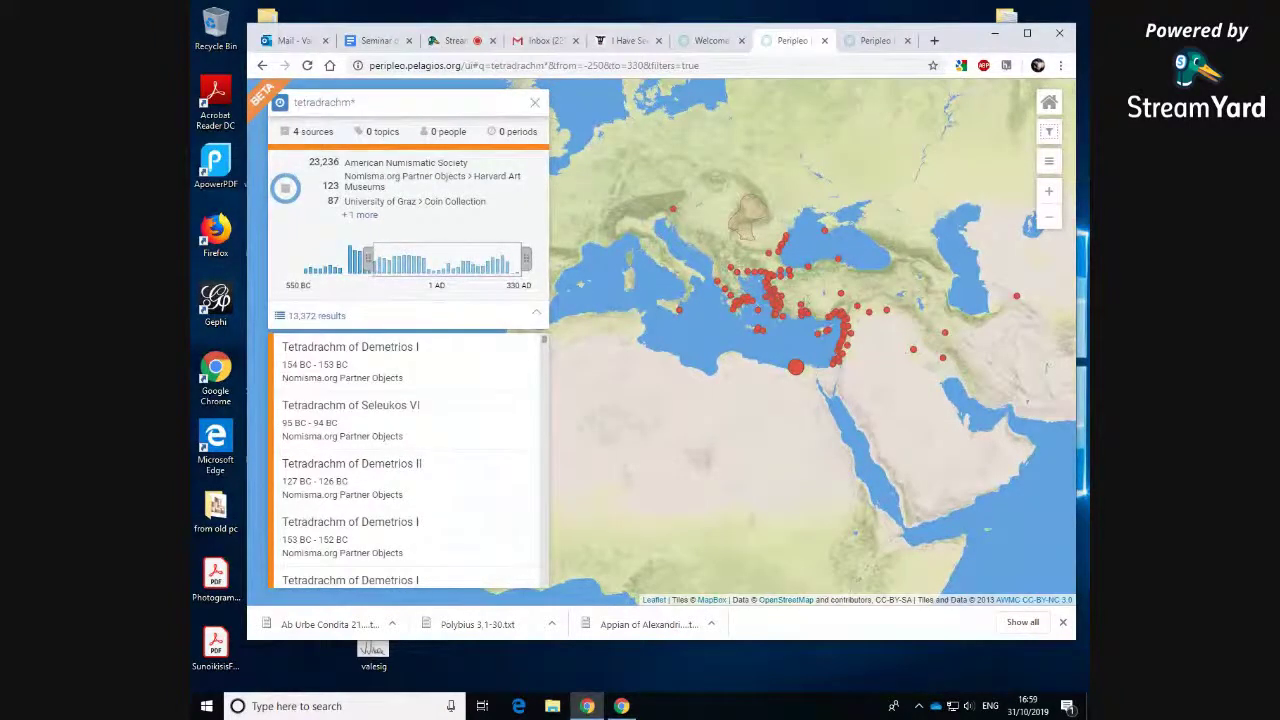
Step: Try the Ancient Places base map, then switch Peripleo's map to the Empty Basemap
left_click(1048, 161)
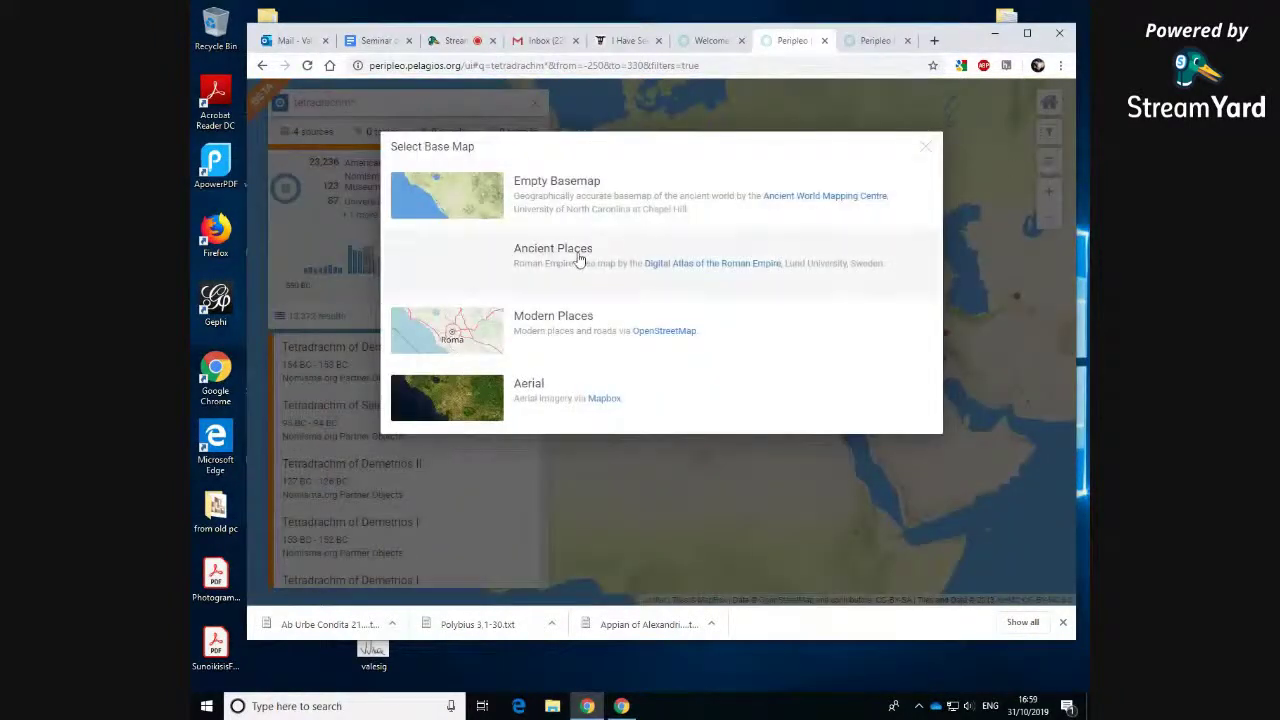
left_click(463, 266)
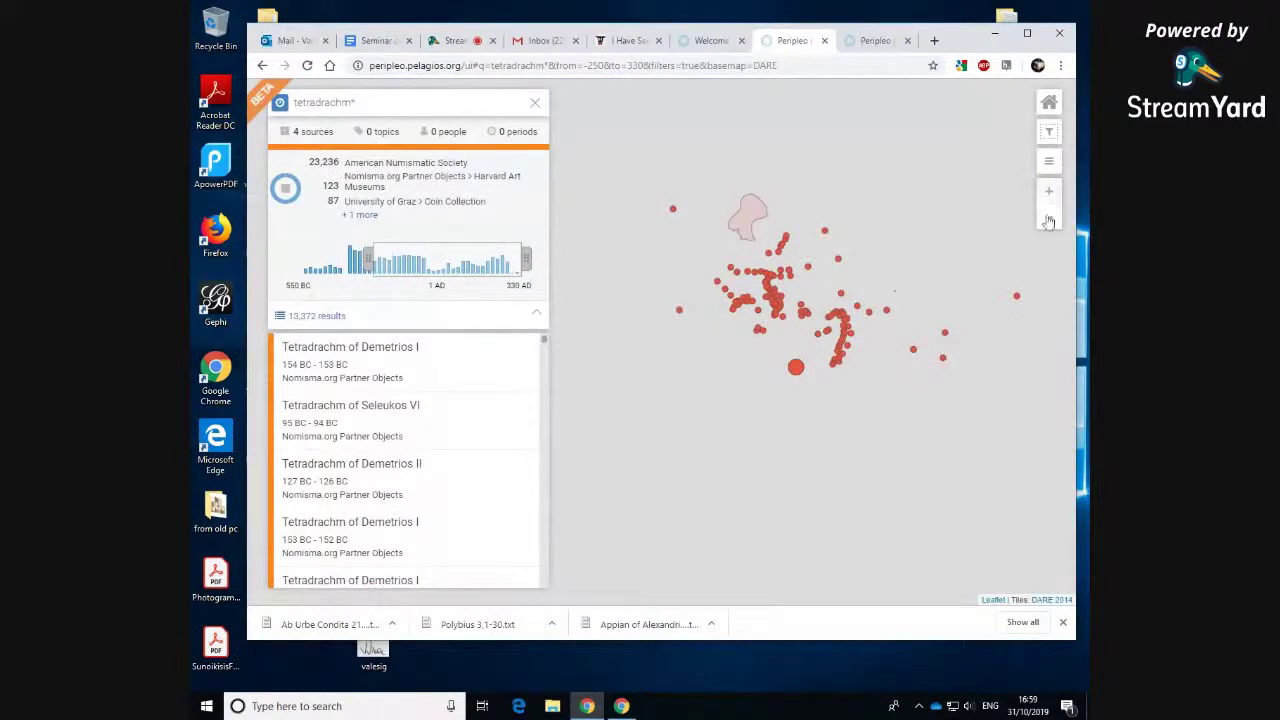
left_click(1048, 161)
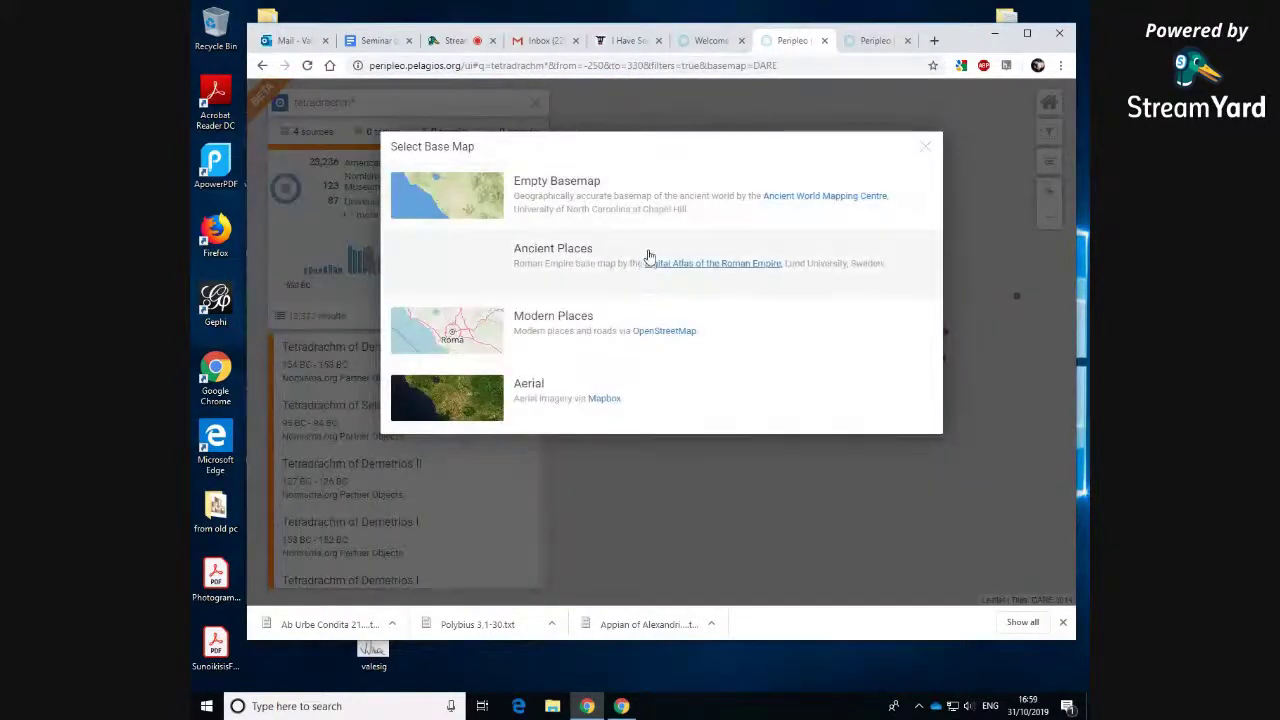
left_click(634, 200)
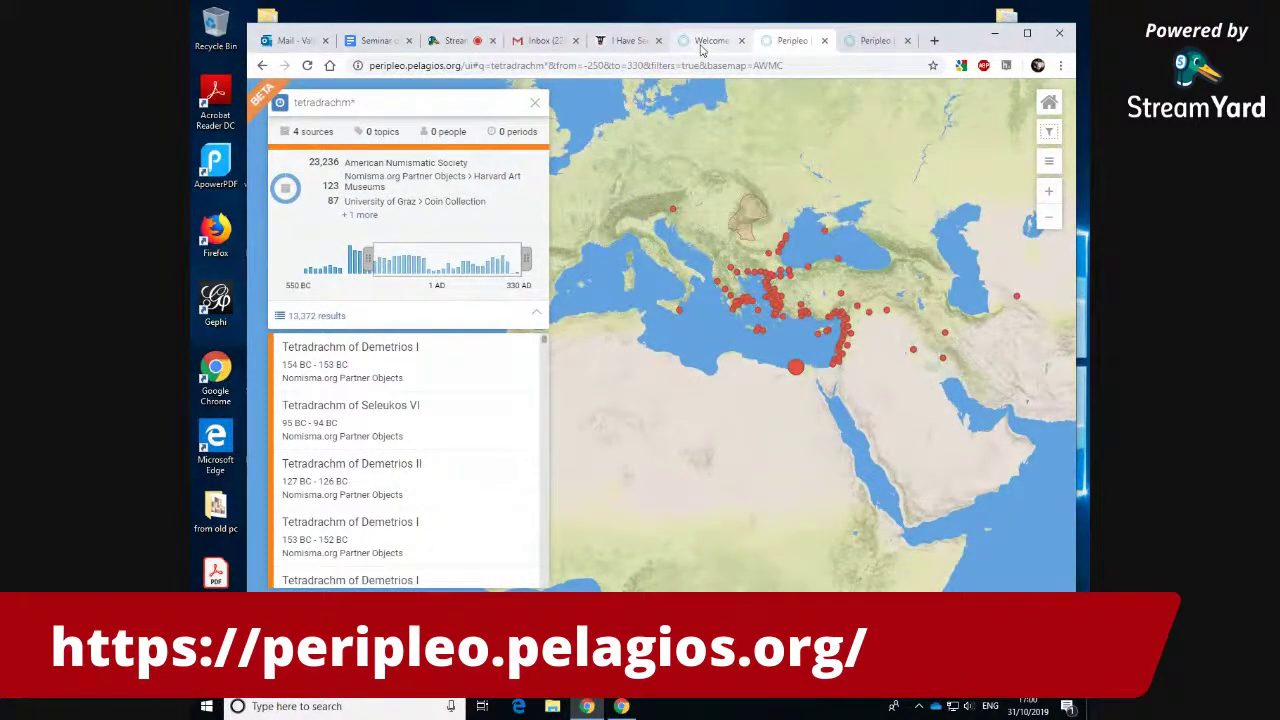
Step: Go to the Recogito welcome page and sign in through the Log In form
left_click(702, 45)
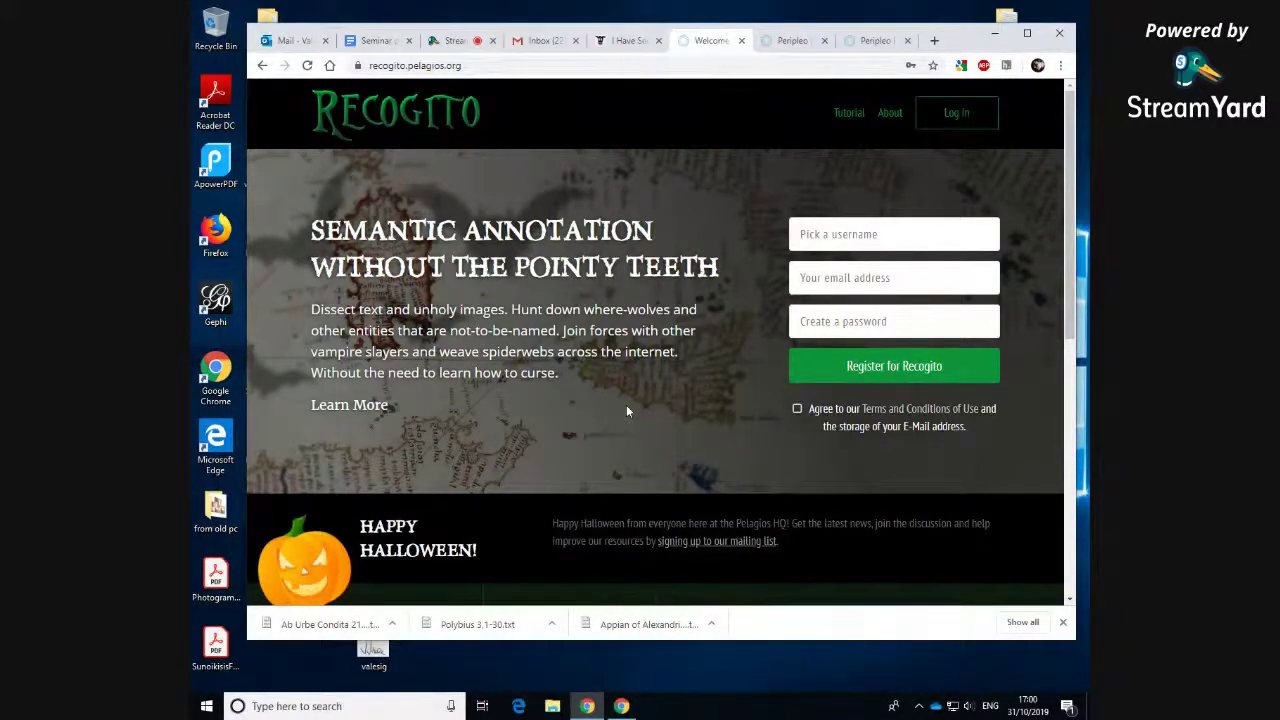
left_click(974, 116)
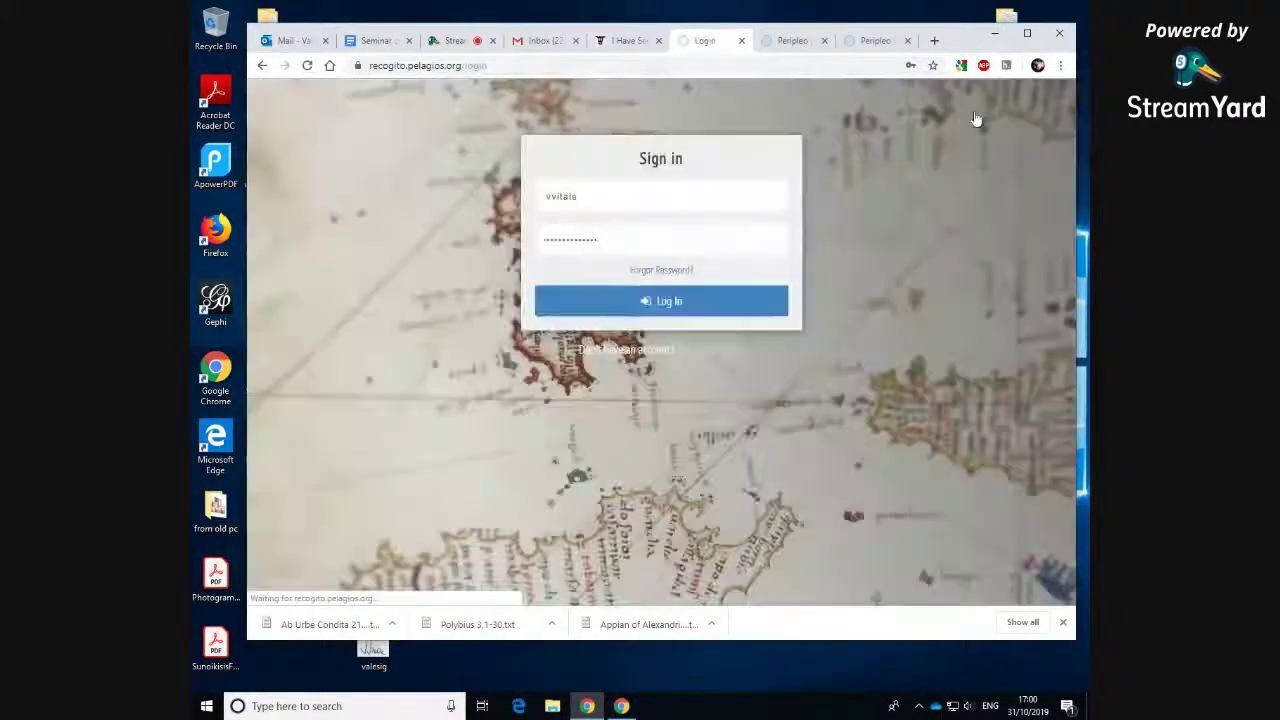
left_click(680, 304)
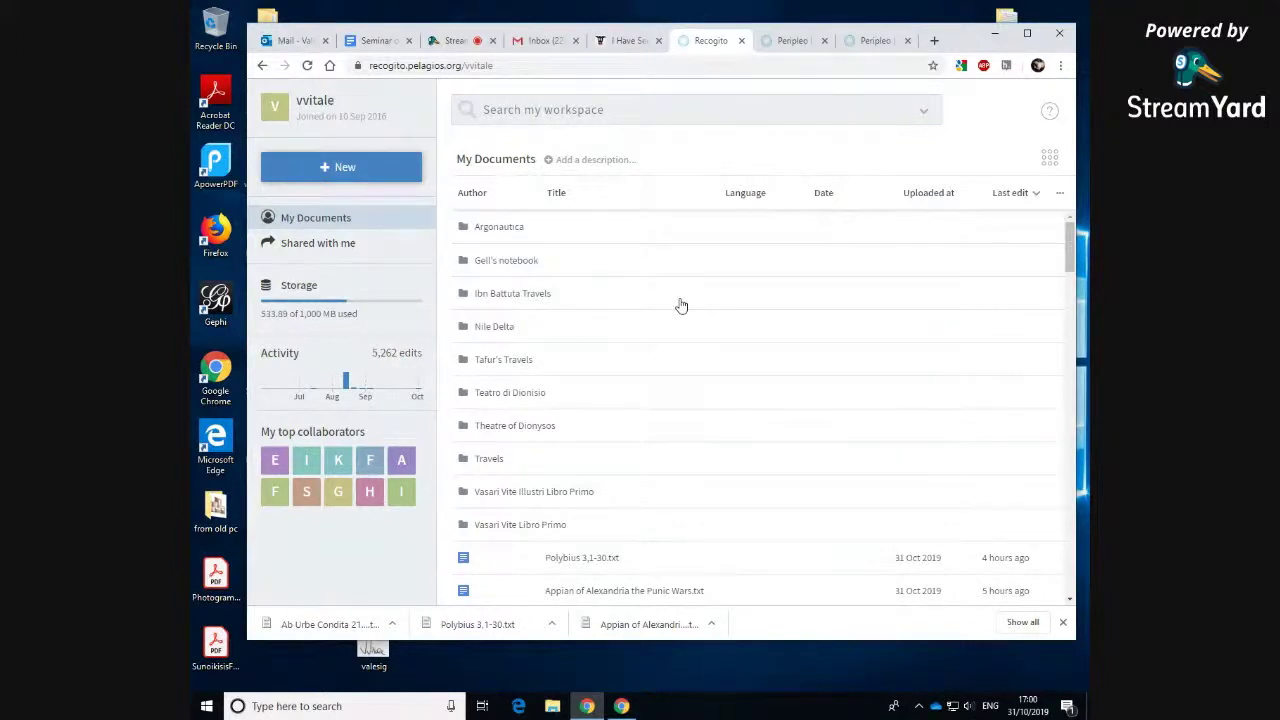
Step: Scroll through the unsorted My Documents list
scroll(720, 403, "down", 3)
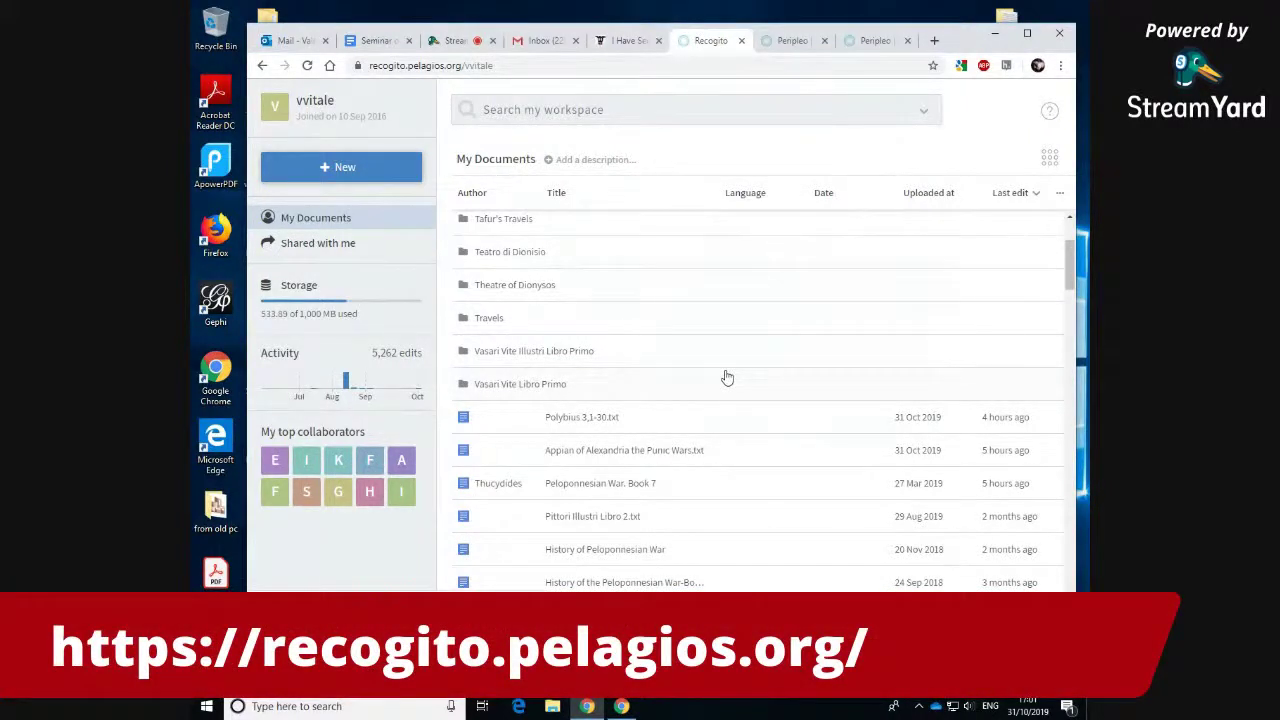
scroll(790, 480, "down", 1)
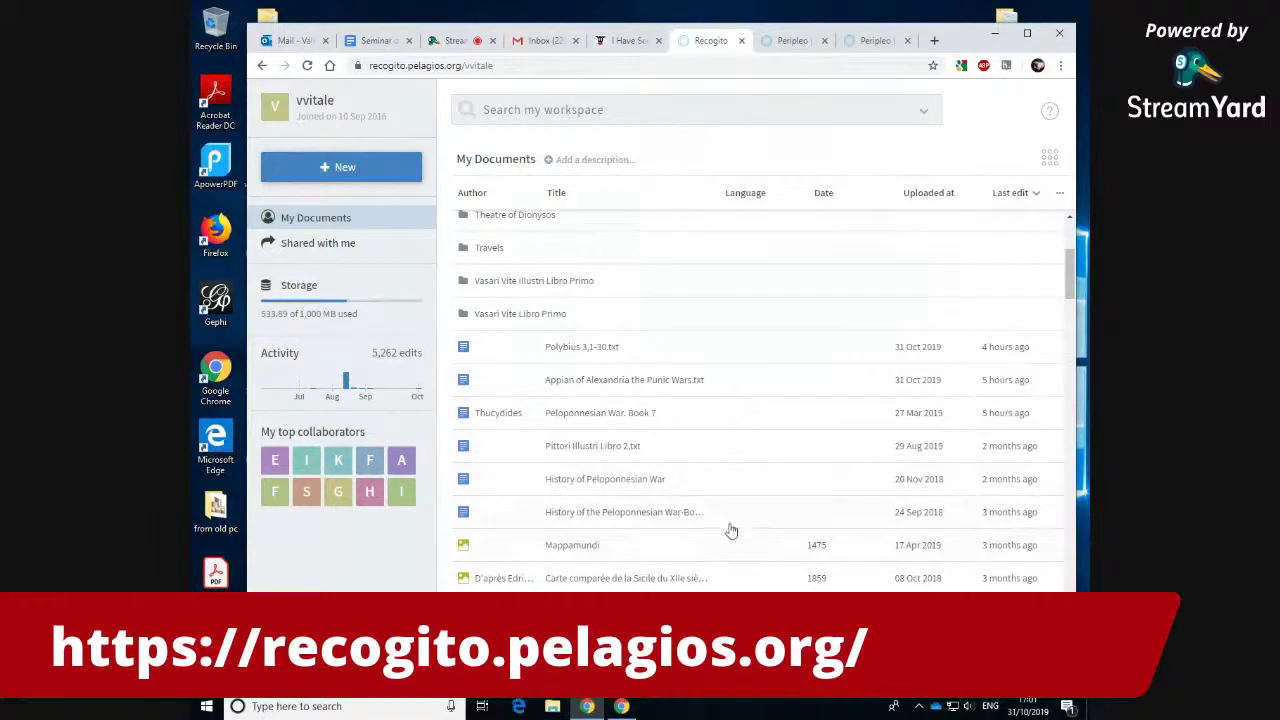
scroll(731, 531, "up", 1)
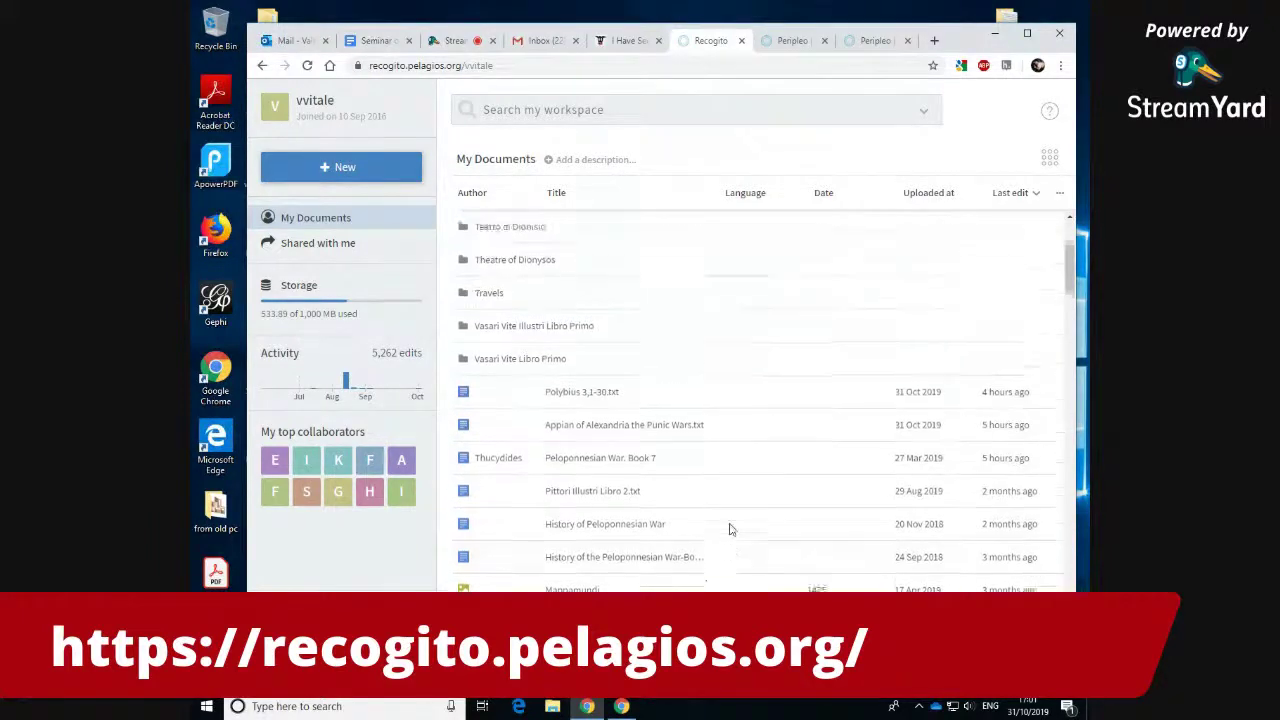
scroll(731, 531, "down", 2)
scroll(731, 531, "down", 3)
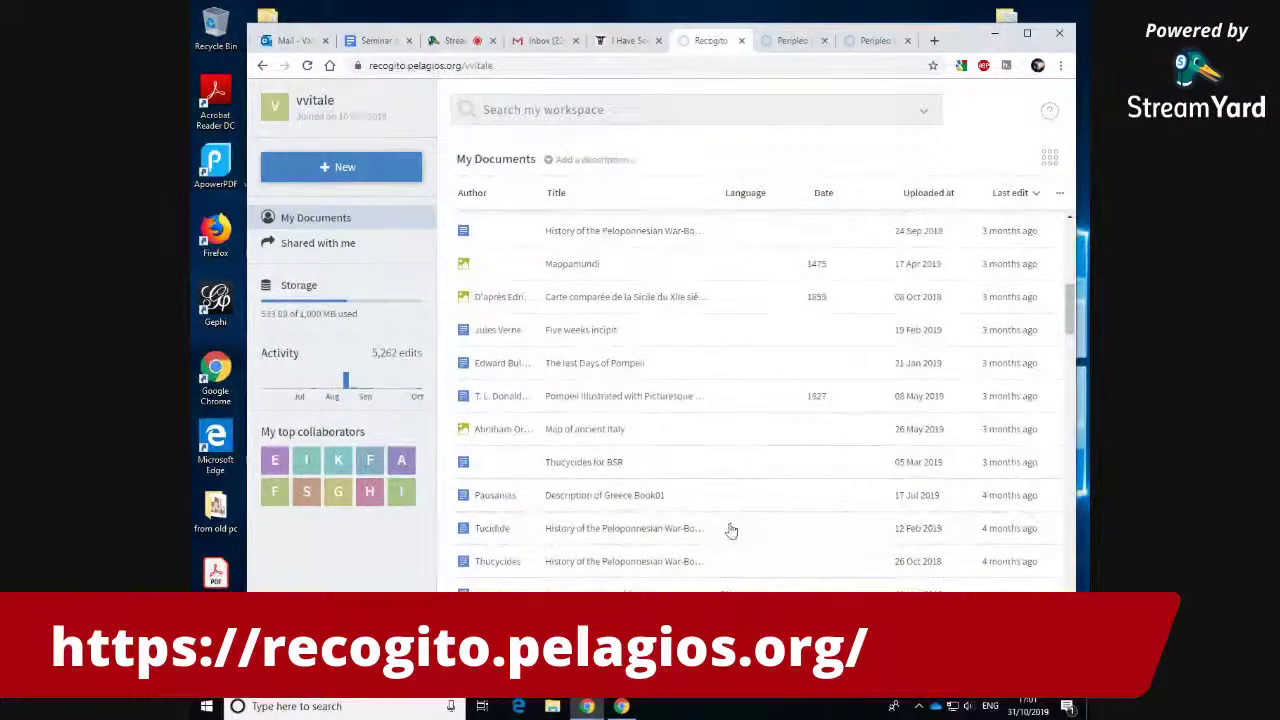
scroll(730, 529, "down", 1)
scroll(731, 531, "down", 2)
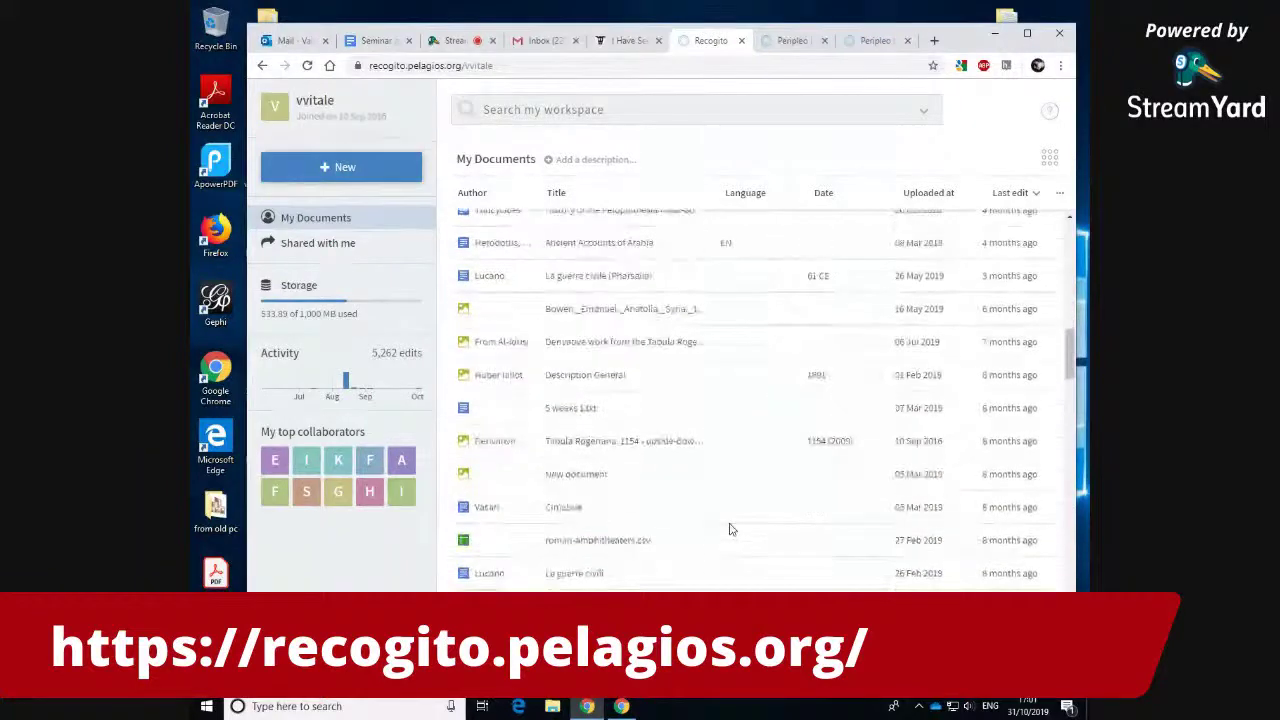
scroll(731, 531, "up", 10)
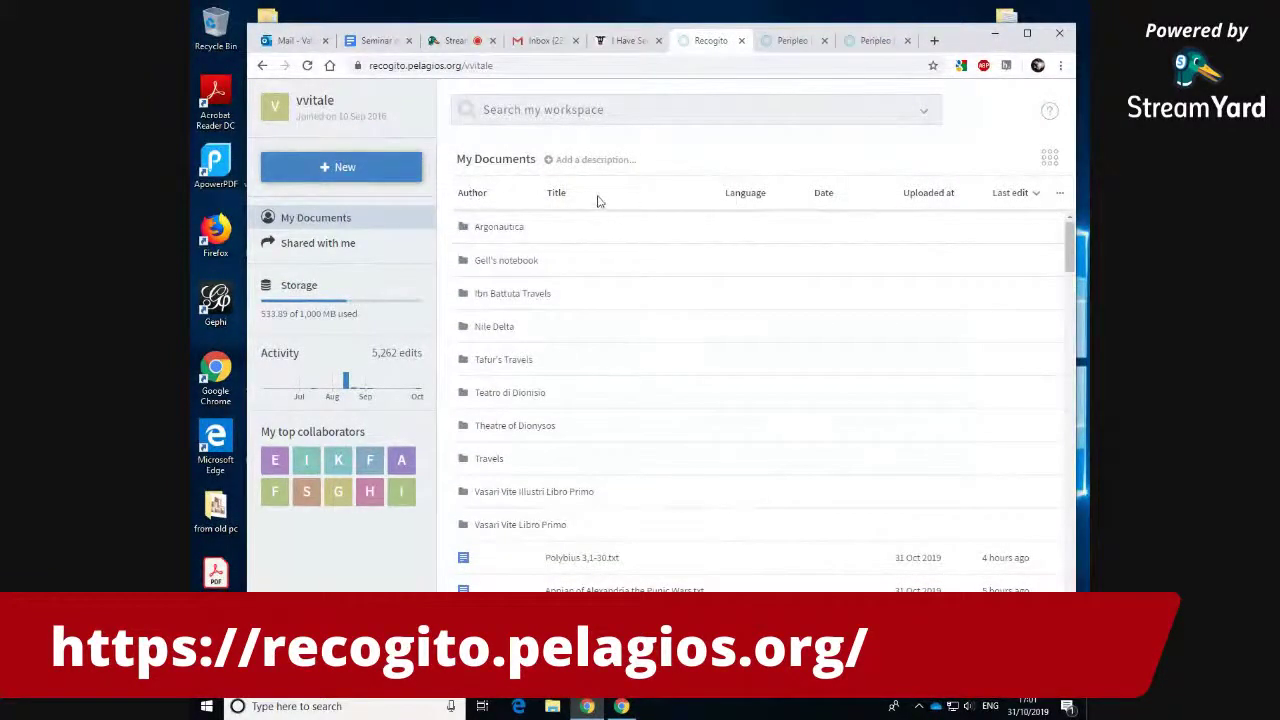
Step: Sort My Documents by Title and scroll down to Vat.lat.7288
left_click(562, 194)
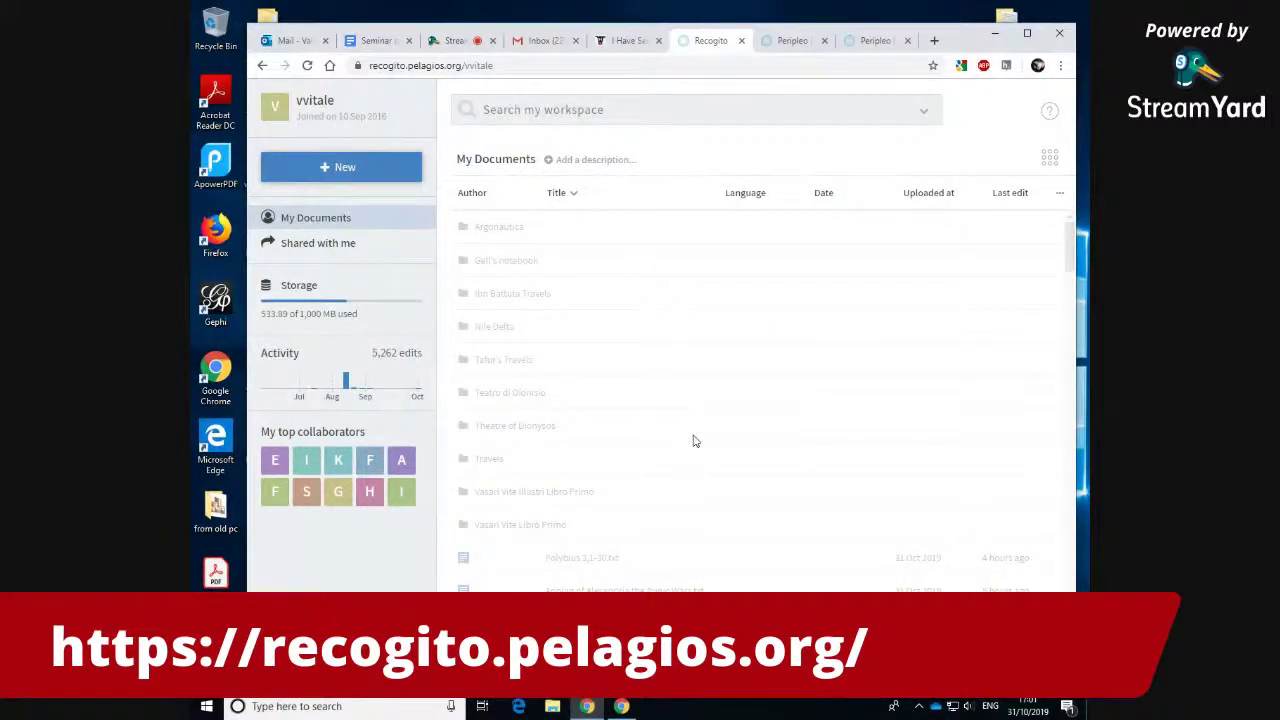
scroll(695, 441, "down", 4)
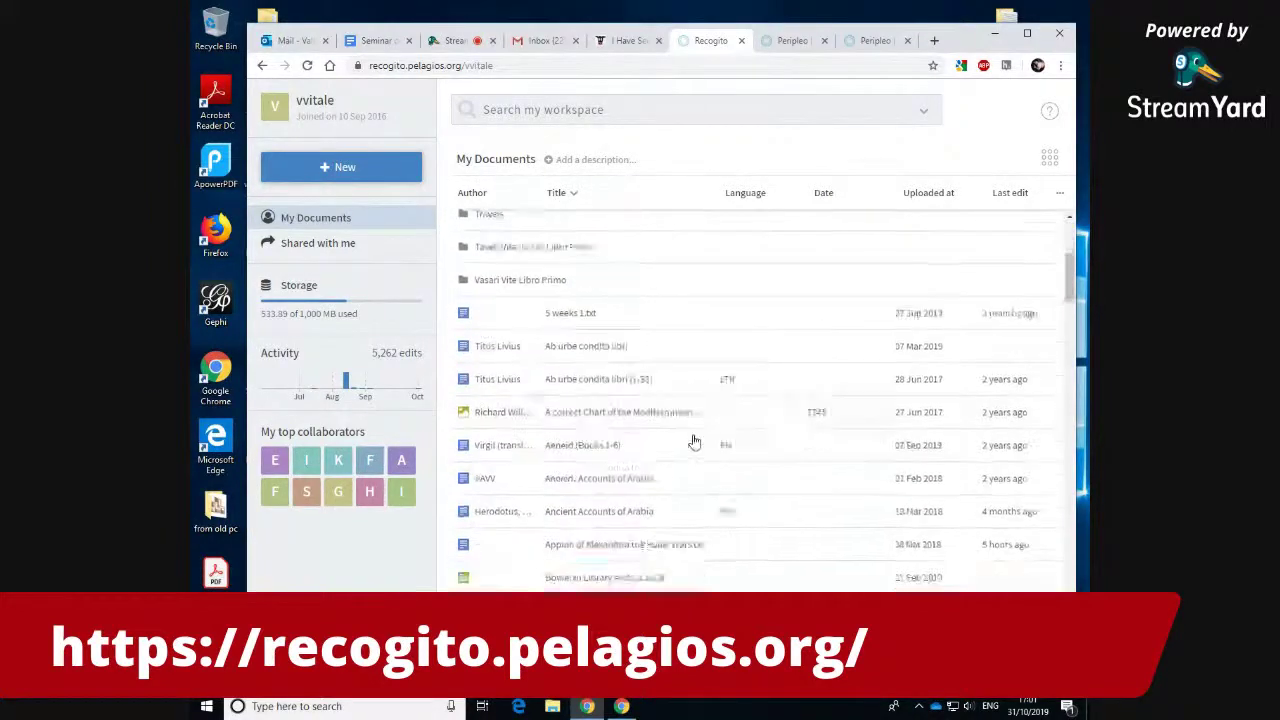
scroll(695, 441, "down", 10)
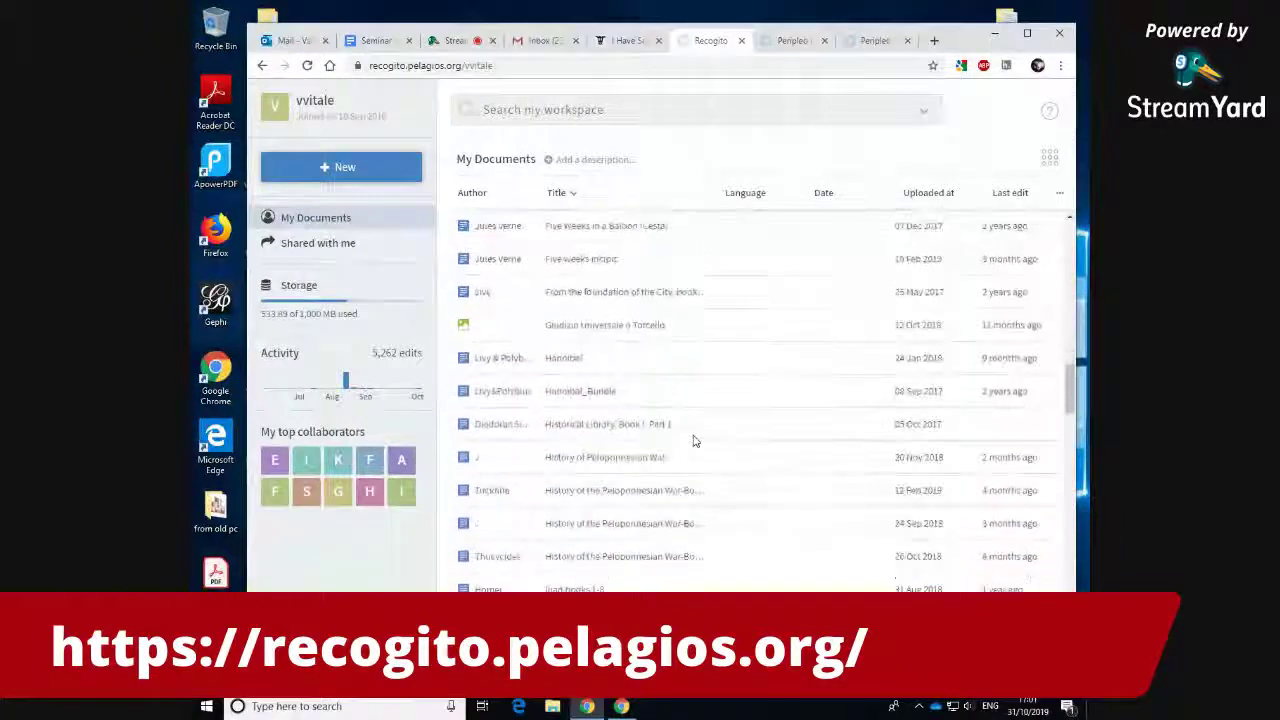
scroll(695, 441, "down", 10)
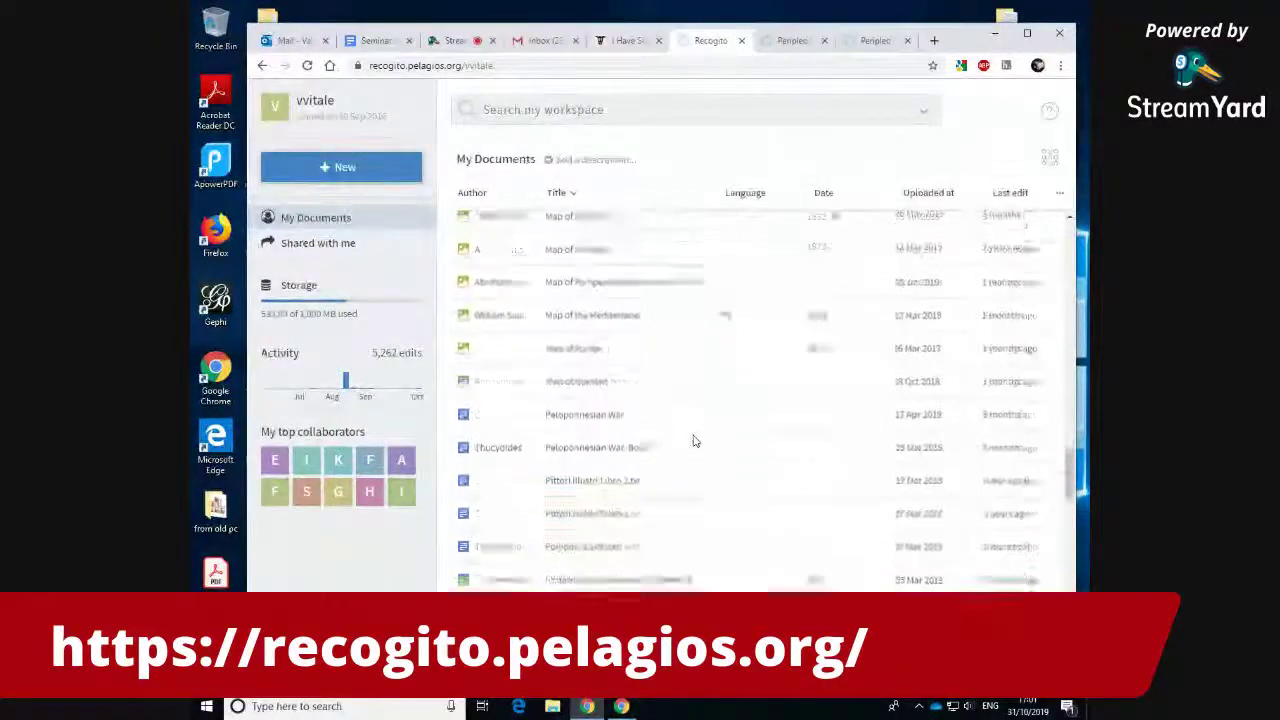
scroll(693, 440, "down", 3)
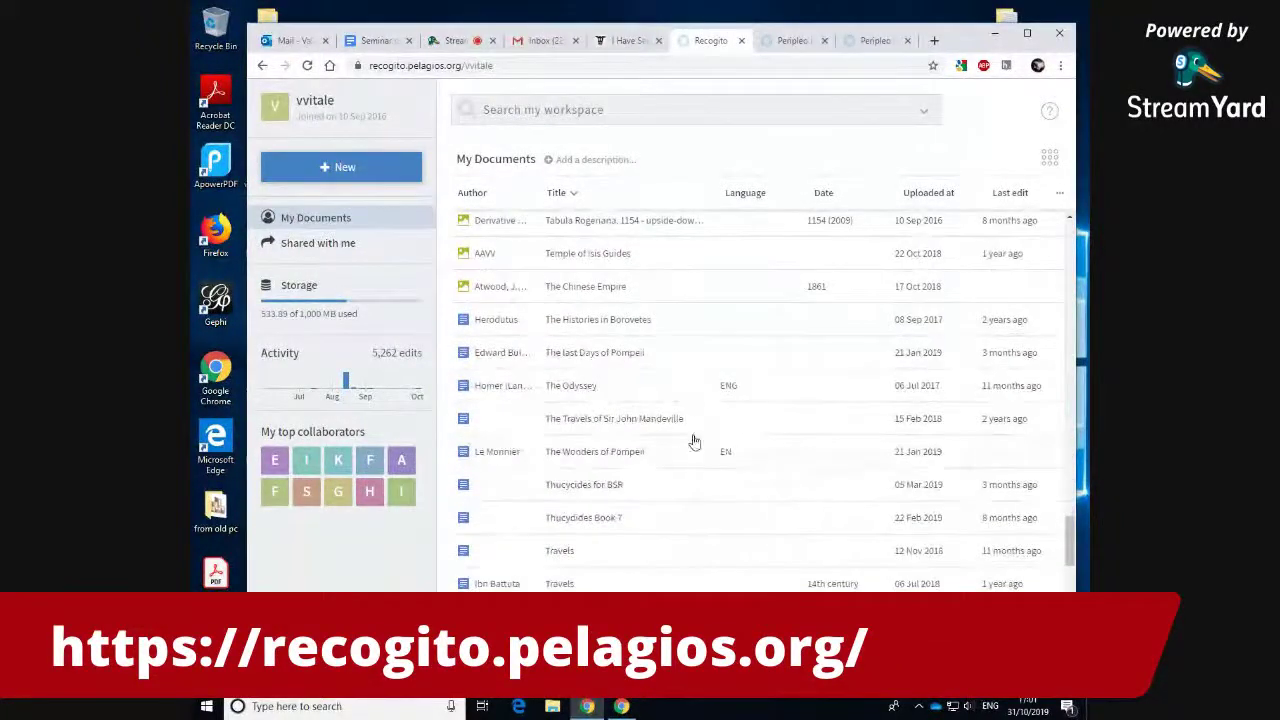
scroll(666, 549, "down", 1)
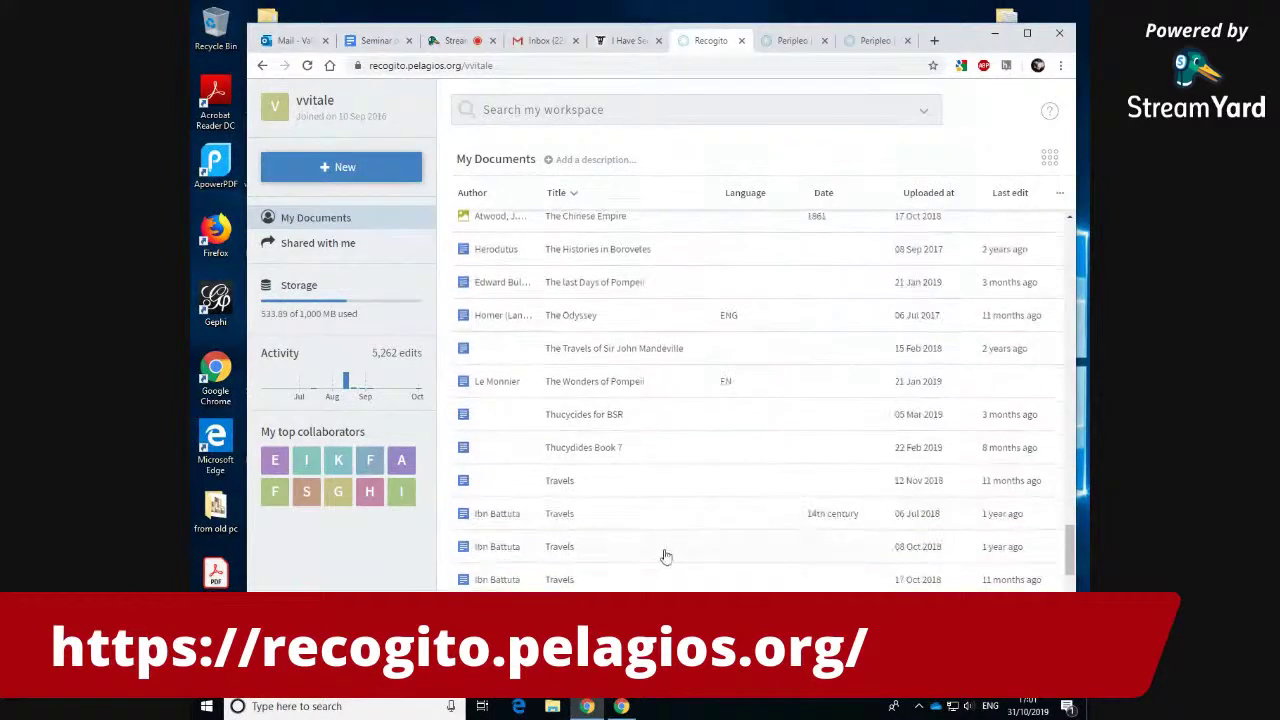
scroll(670, 525, "down", 2)
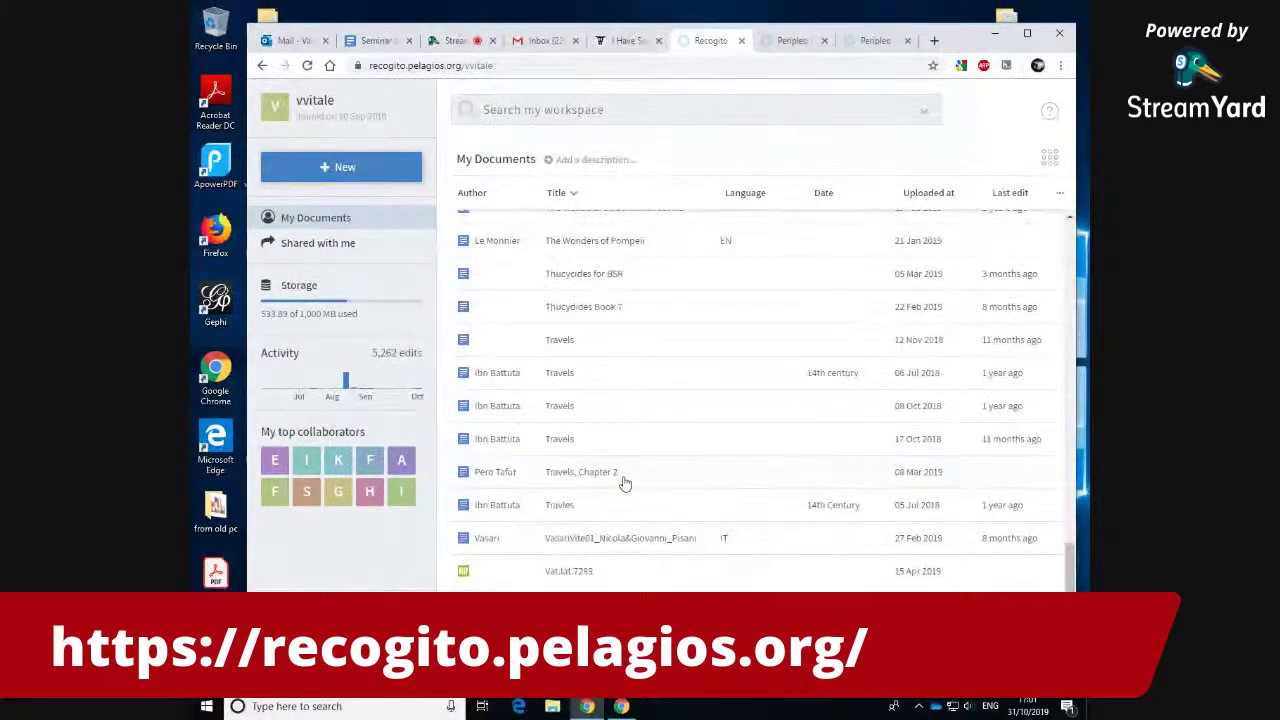
Step: Open 'Travels, Chapter 2' and begin selecting the word Genoa
left_click(624, 483)
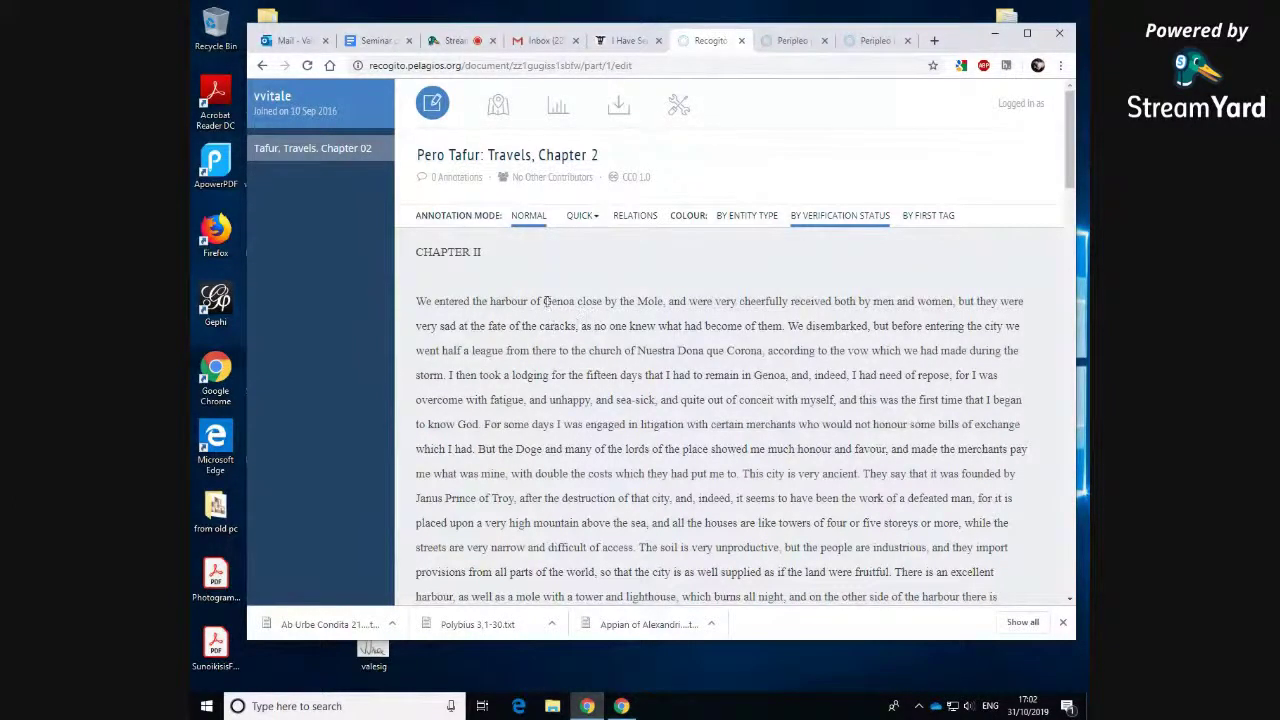
left_click_drag(577, 304, 541, 307)
Step: Select Genoa, tag it as a Place, and bring up alternative gazetteer matches
left_click_drag(543, 300, 574, 298)
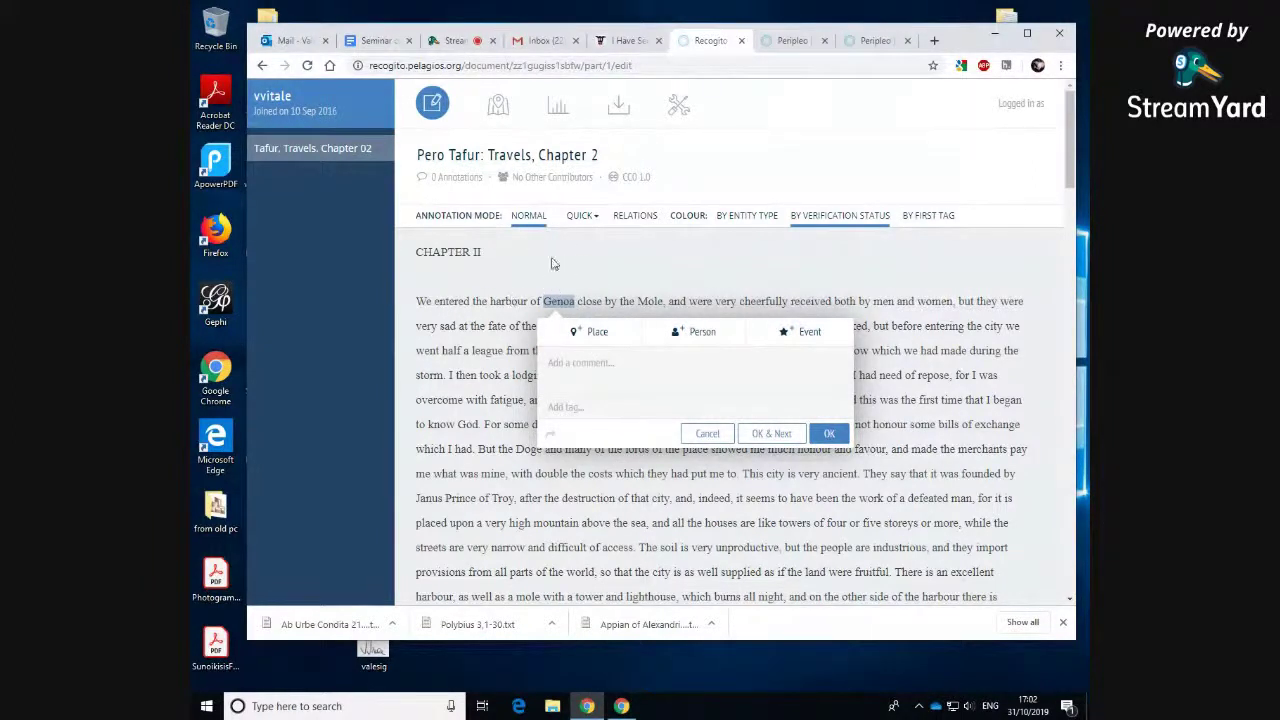
left_click(590, 341)
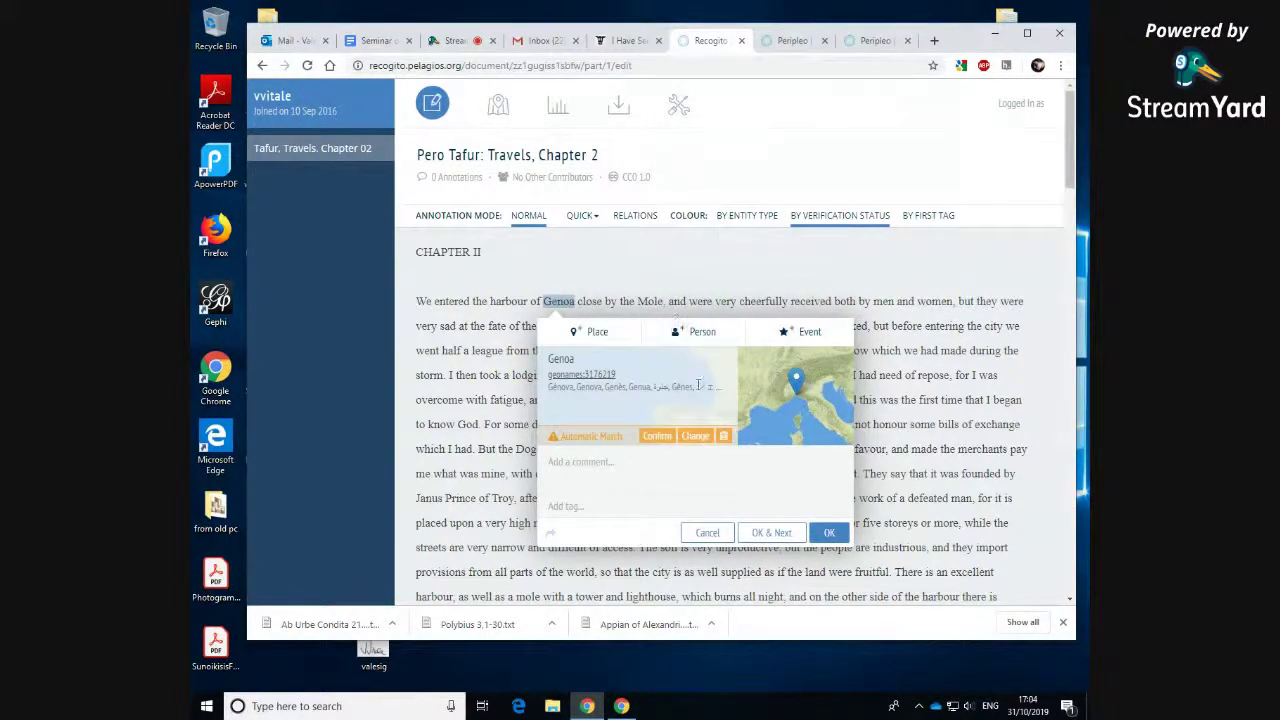
left_click(693, 439)
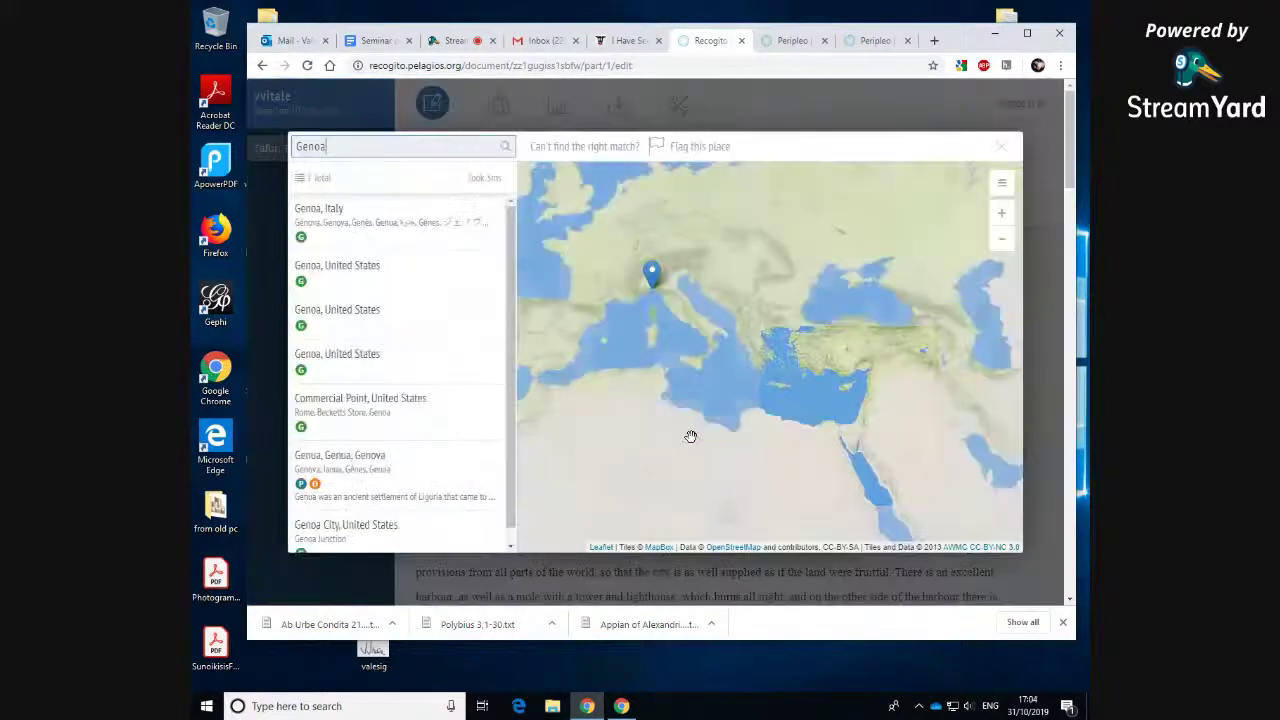
Step: Inspect the Genoa, Genova record, then match Genoa to Pleiades Genua (383664)
left_click(377, 483)
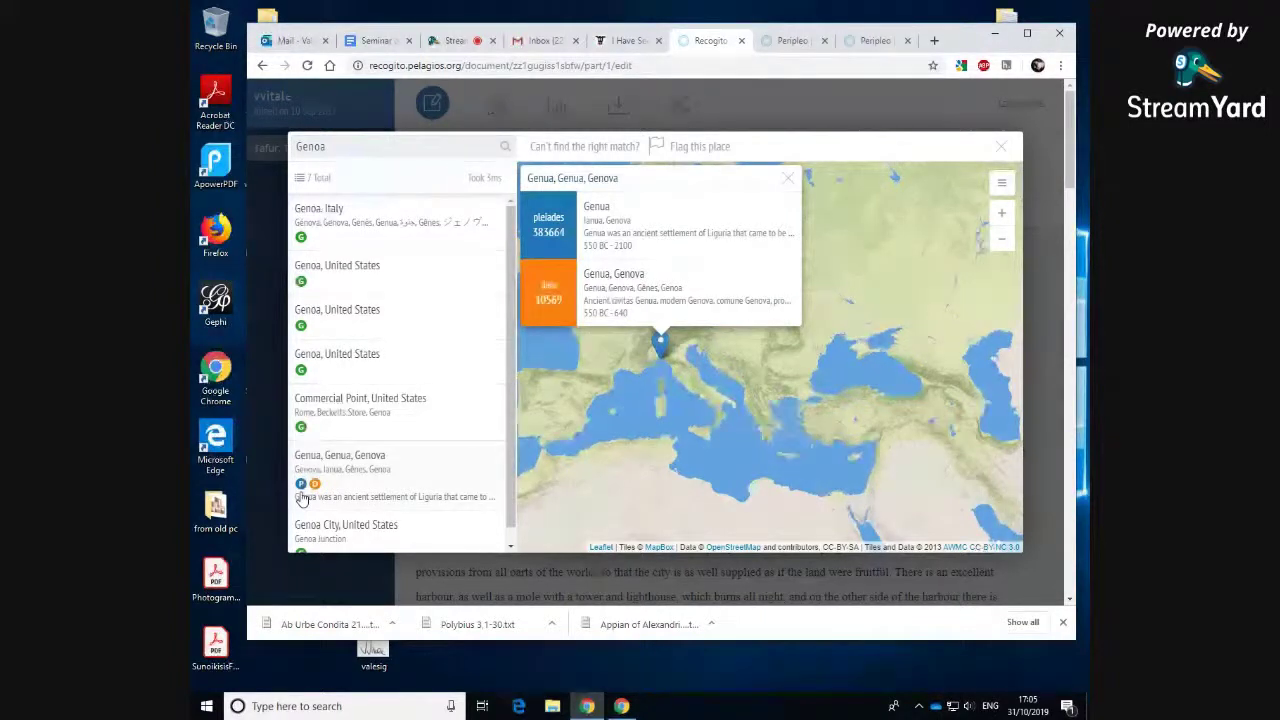
left_click(619, 232)
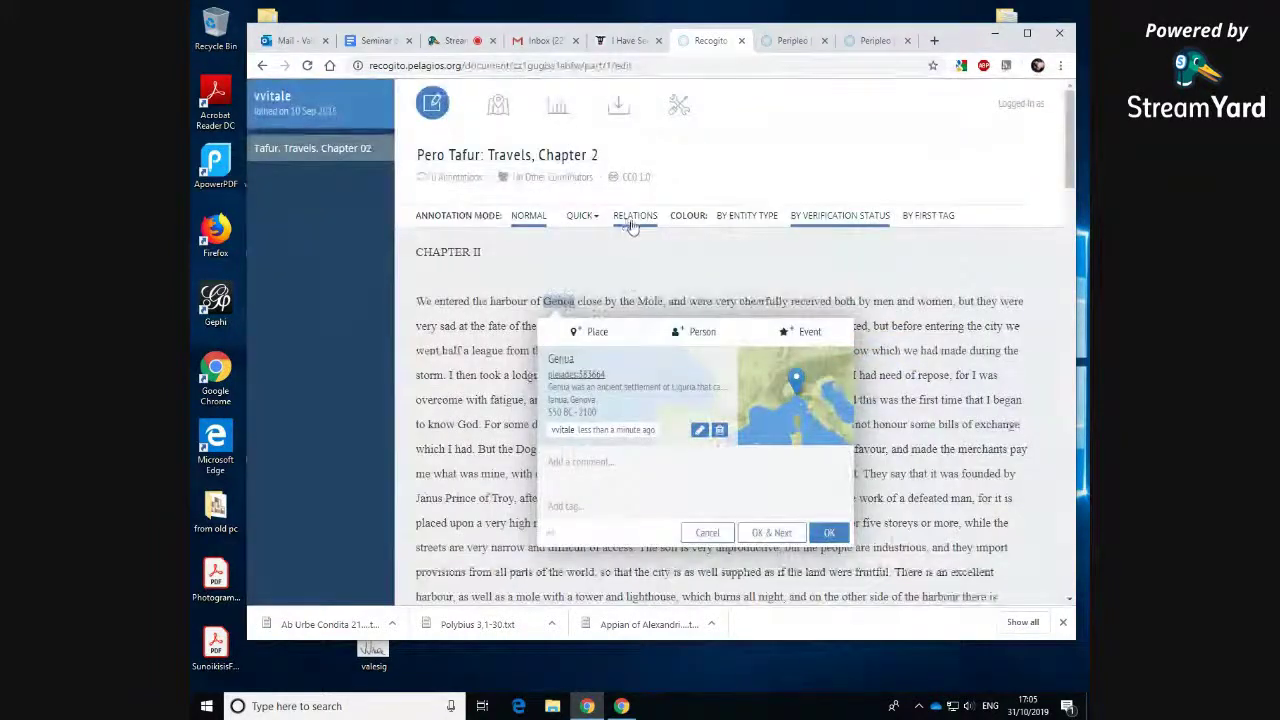
Step: Save the Genoa place annotation with its Pleiades Genua match
left_click(828, 536)
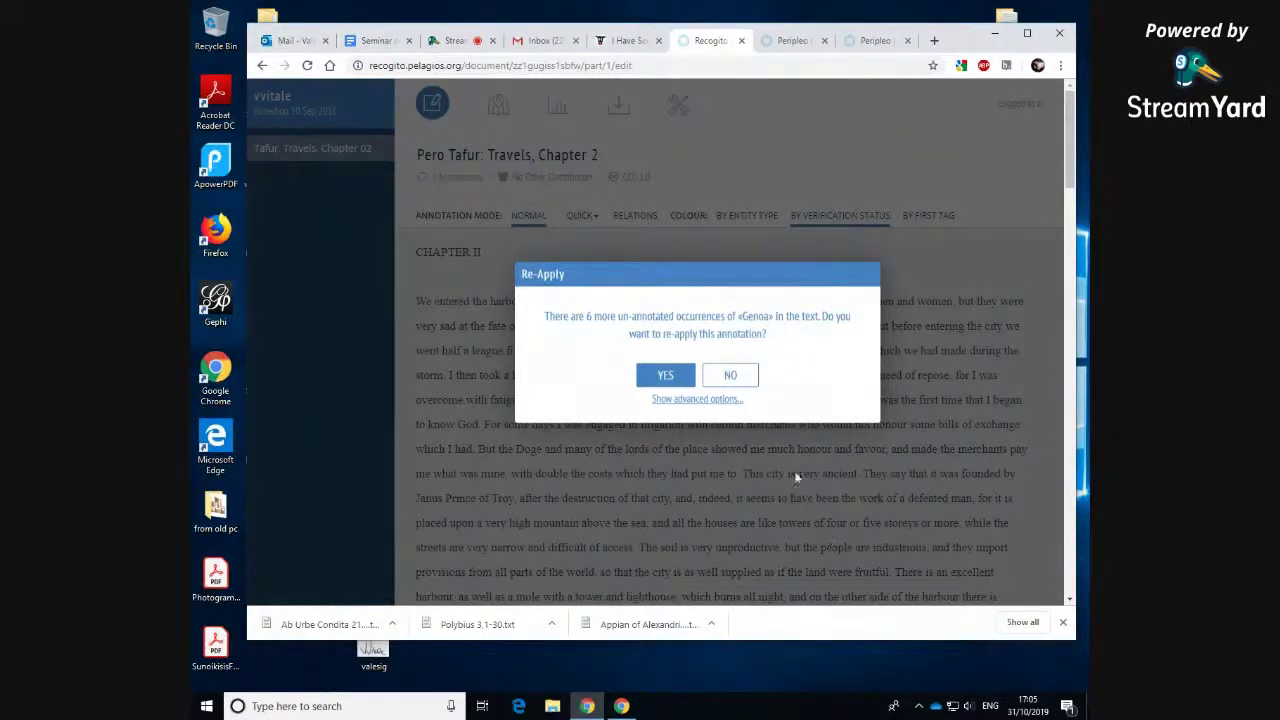
Step: Re-apply the Genoa annotation to its other occurrences, giving 7 annotations
left_click(667, 376)
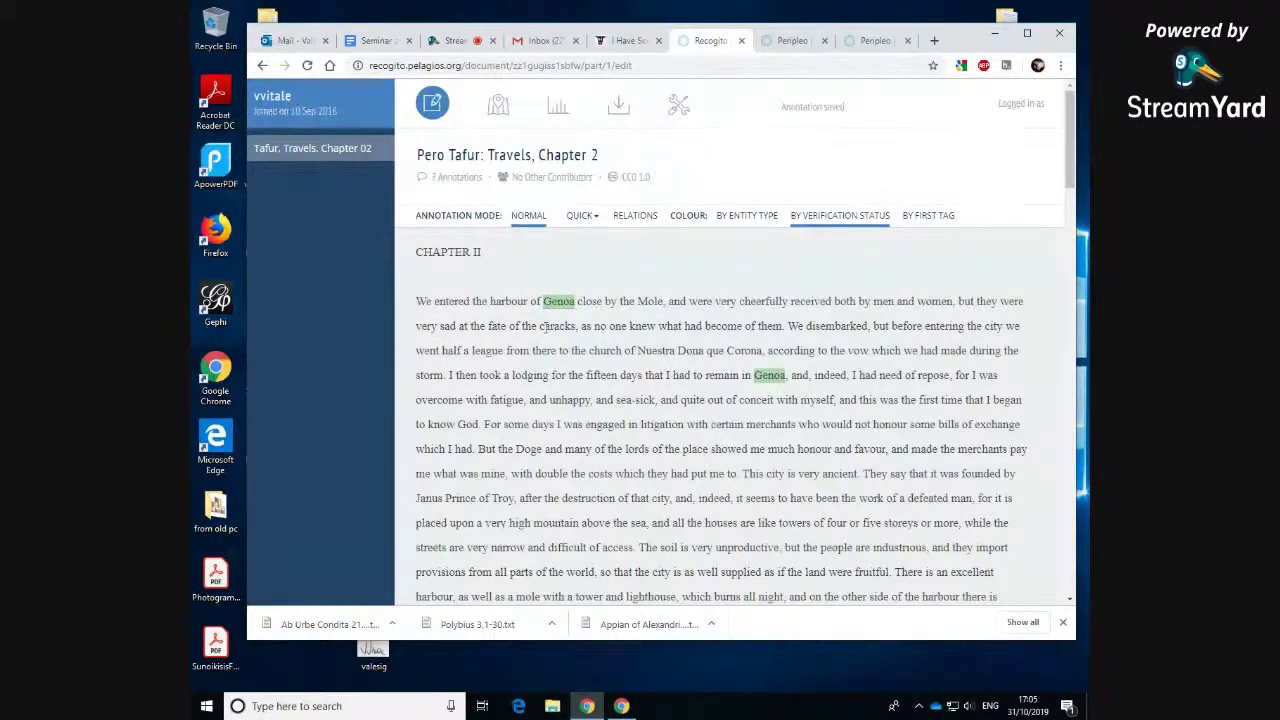
scroll(612, 515, "down", 5)
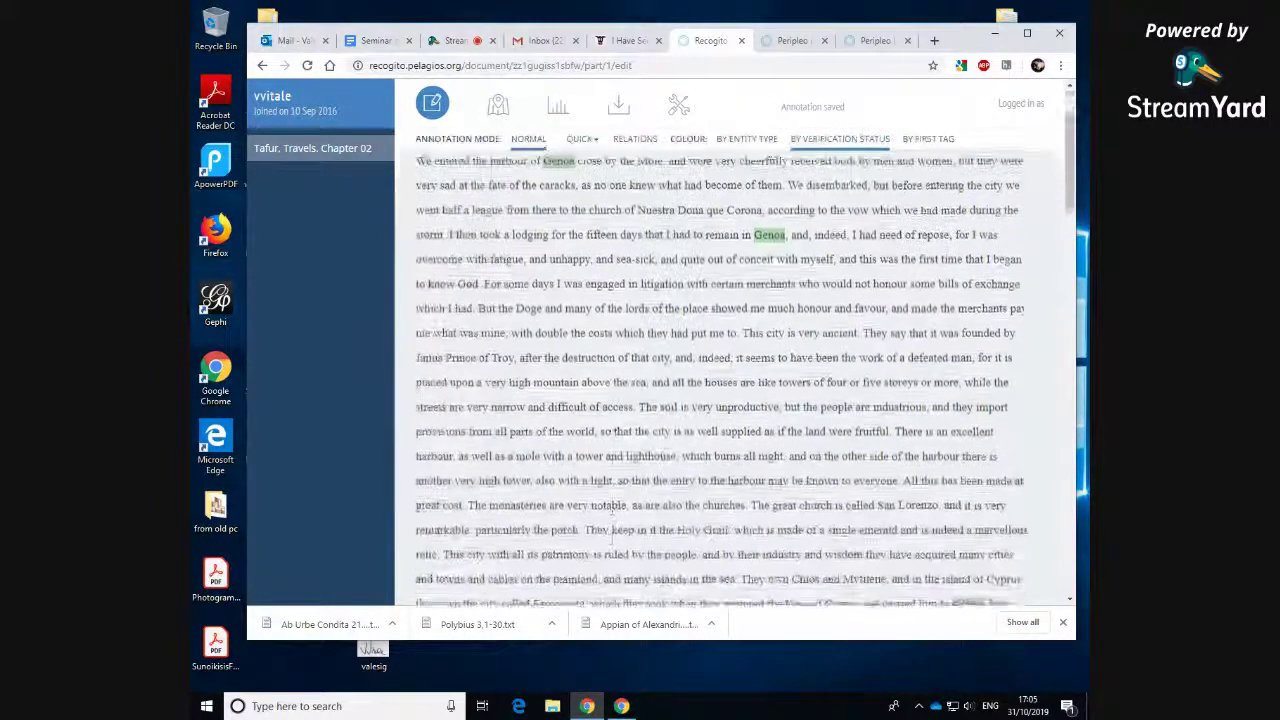
scroll(612, 515, "up", 5)
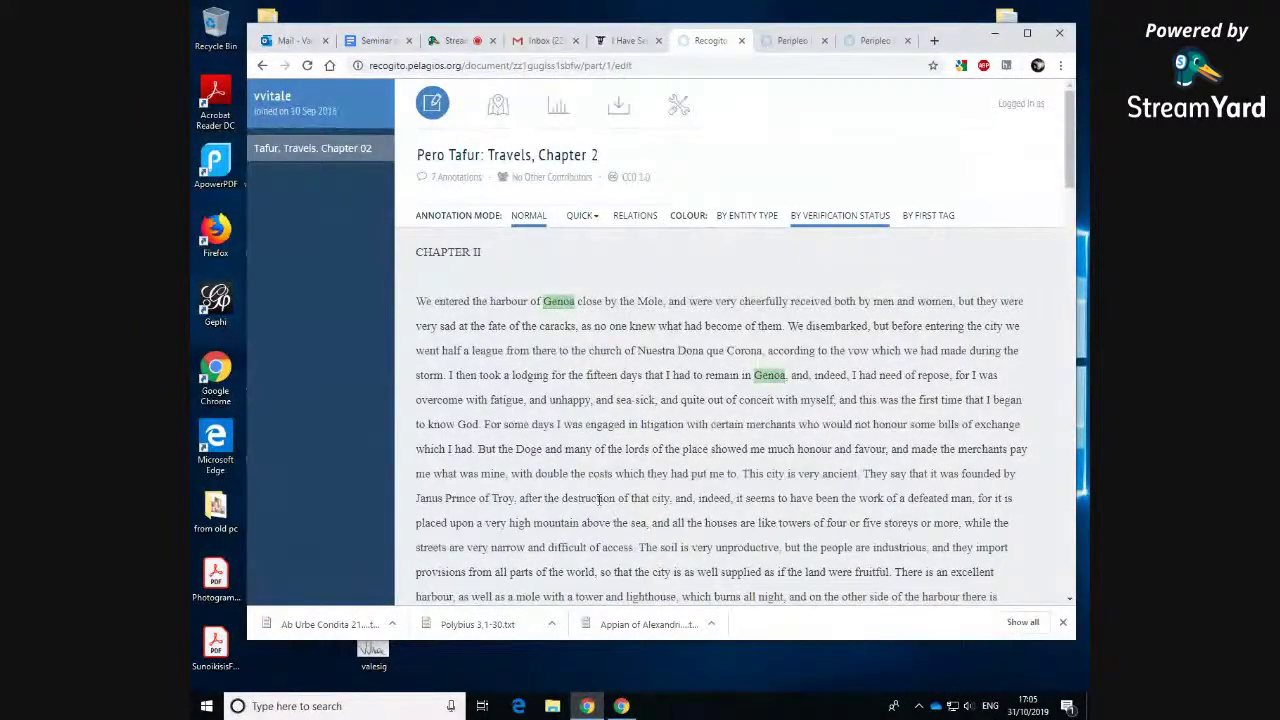
Step: Scroll down the chapter and select the word Cyprus
scroll(600, 497, "down", 1)
scroll(600, 490, "down", 2)
scroll(650, 502, "down", 1)
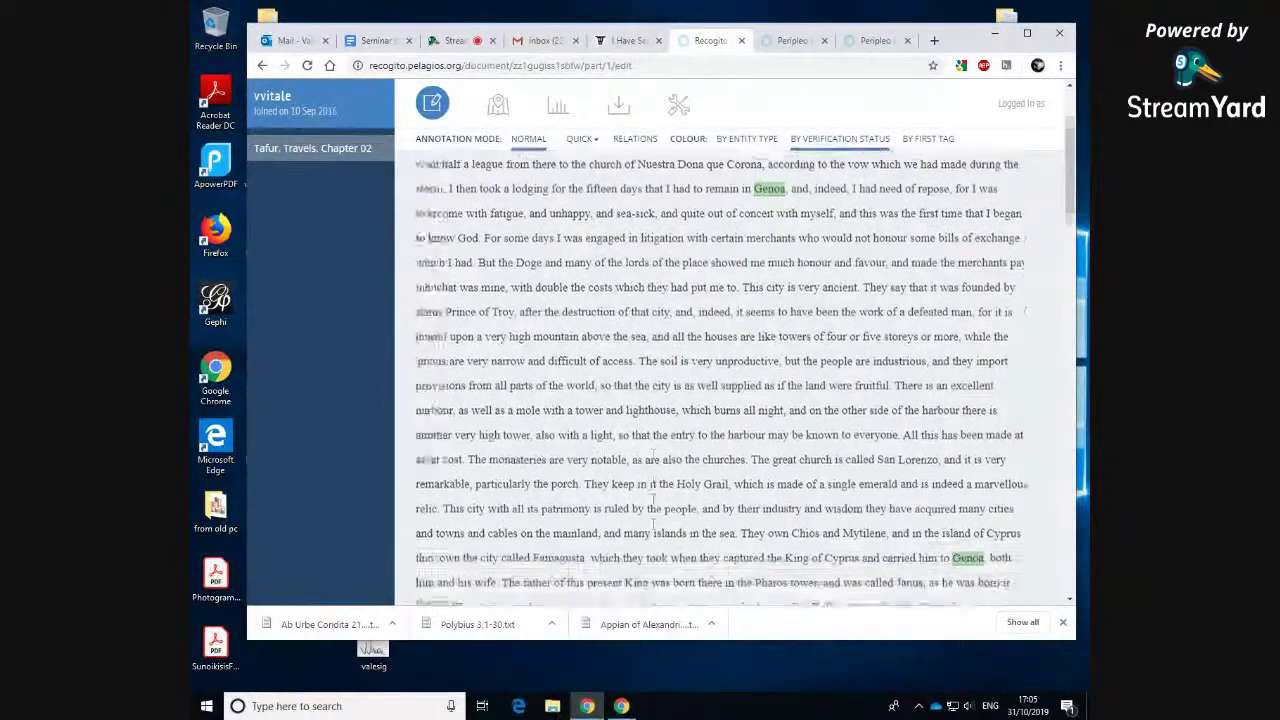
scroll(655, 505, "down", 1)
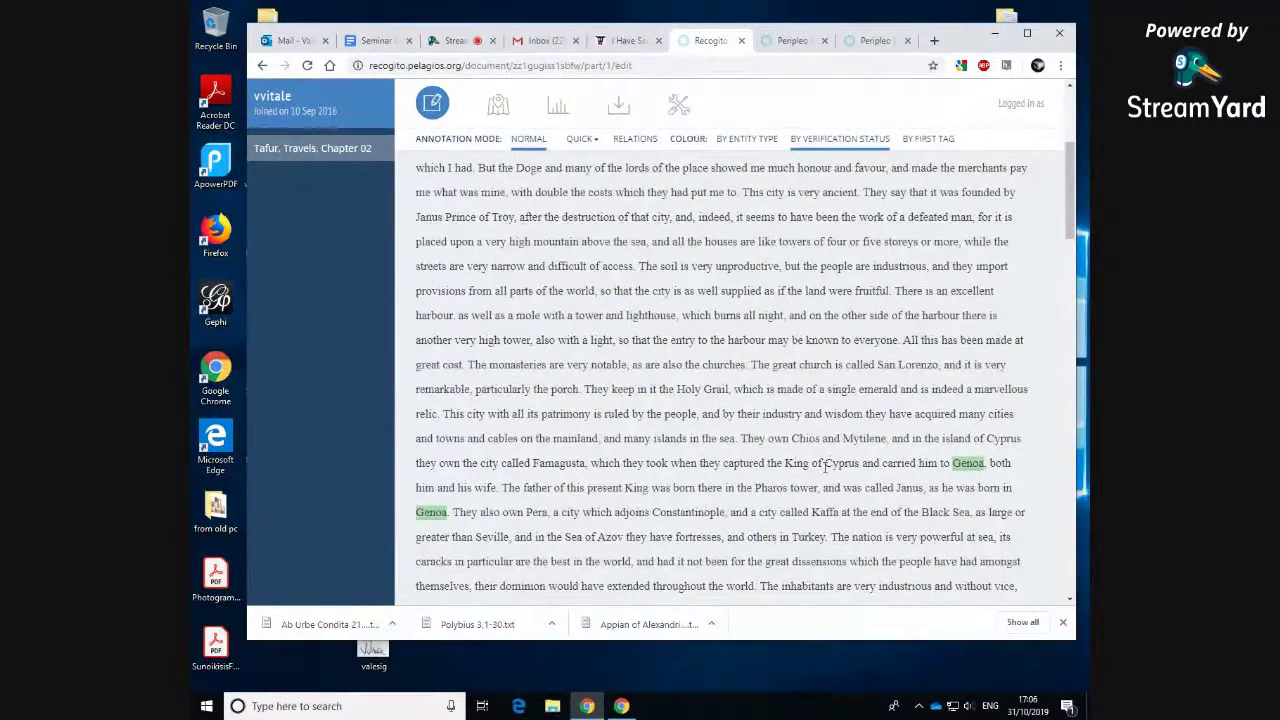
left_click_drag(825, 463, 861, 463)
Step: Mark Cyprus as a place matched to GeoNames Cyprus, Cyprus (146669)
left_click(608, 330)
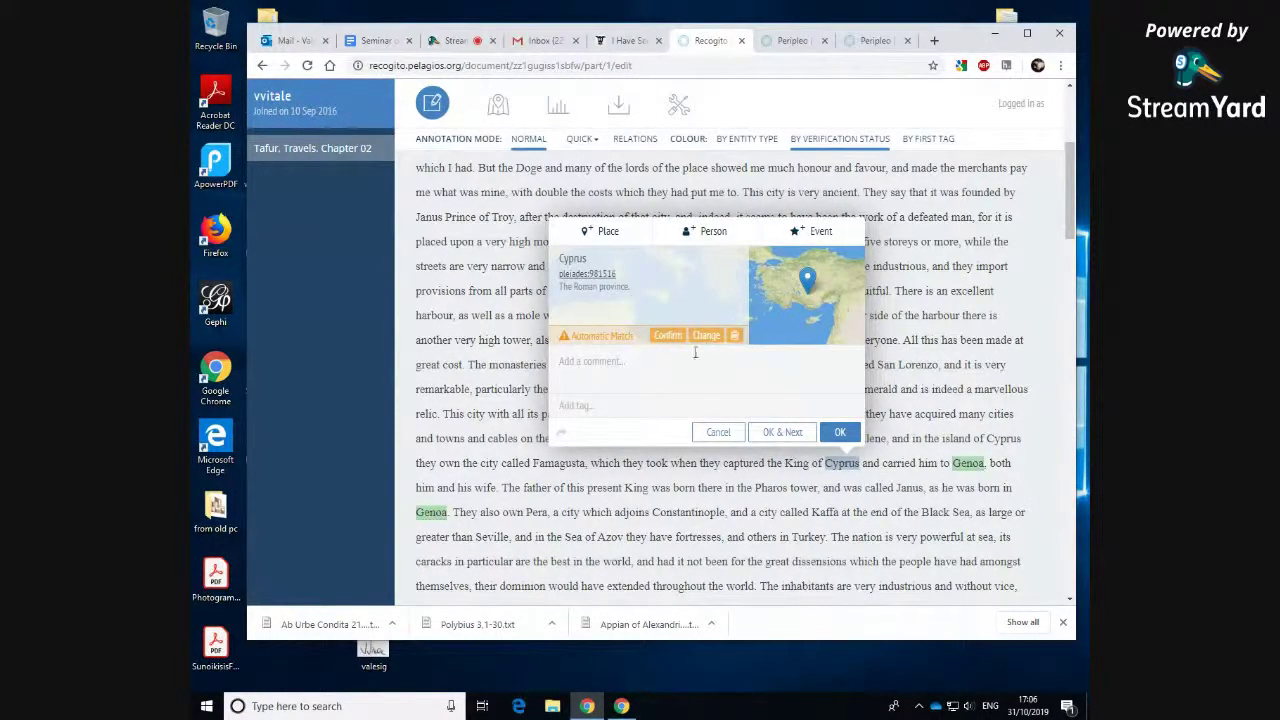
left_click(700, 336)
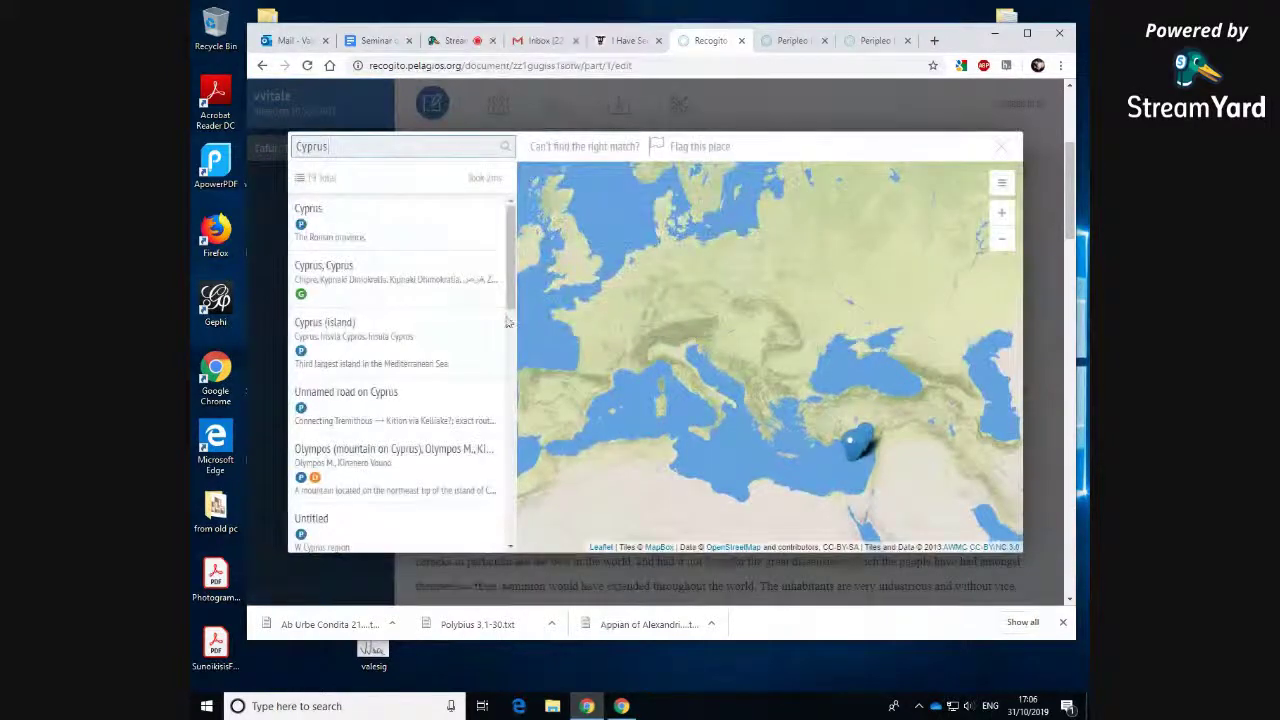
left_click(373, 280)
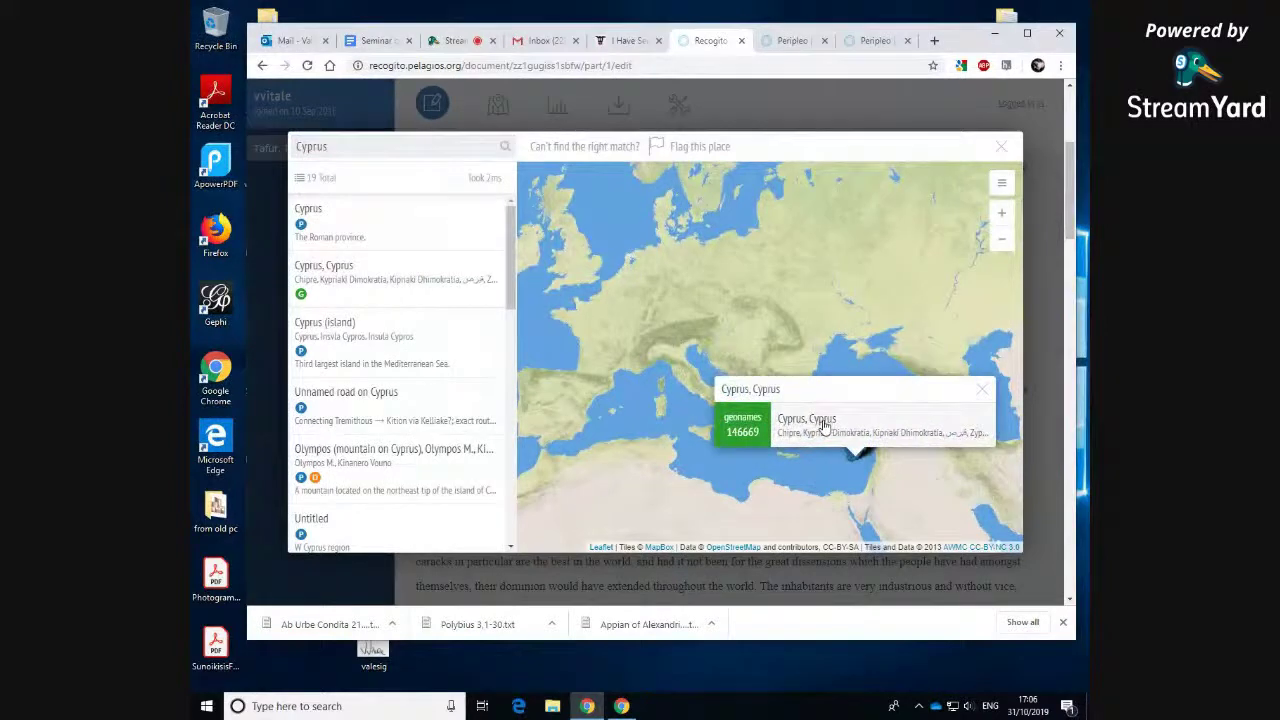
left_click(824, 426)
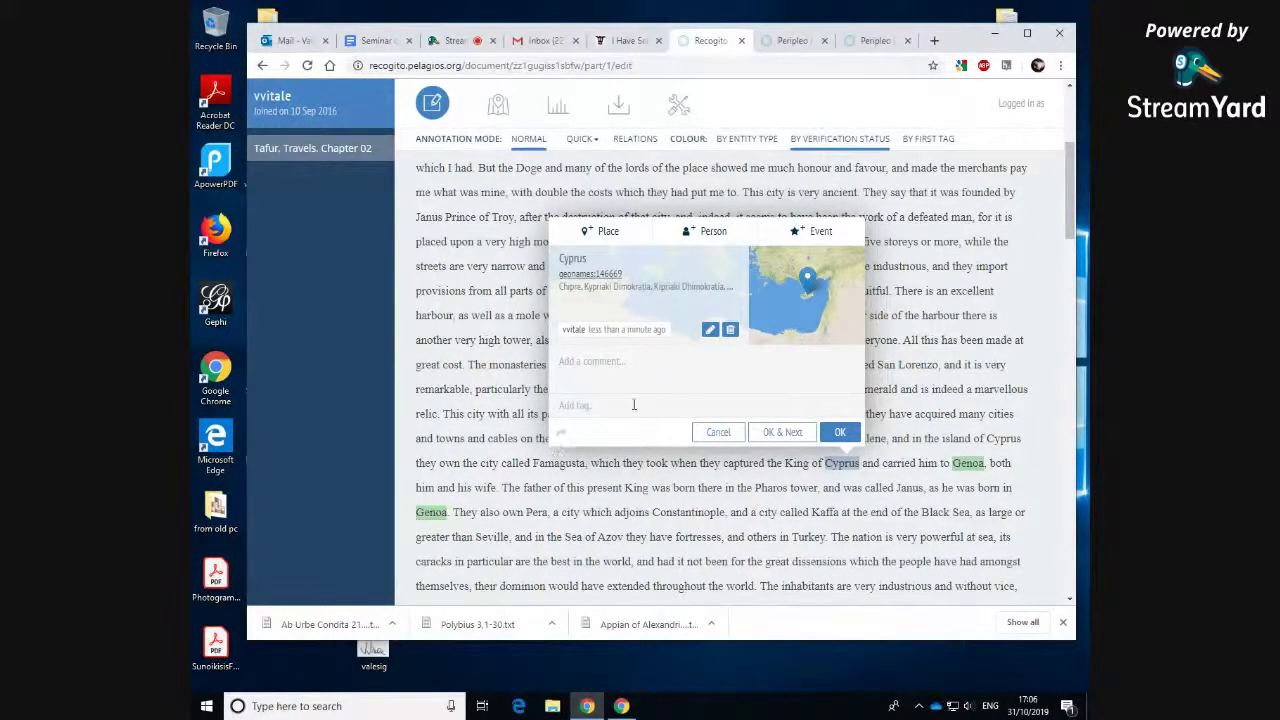
Step: Tag the Cyprus annotation Island, save it, and re-apply it to the other occurrence
left_click(580, 405)
type("islands")
key("Return")
left_click(839, 433)
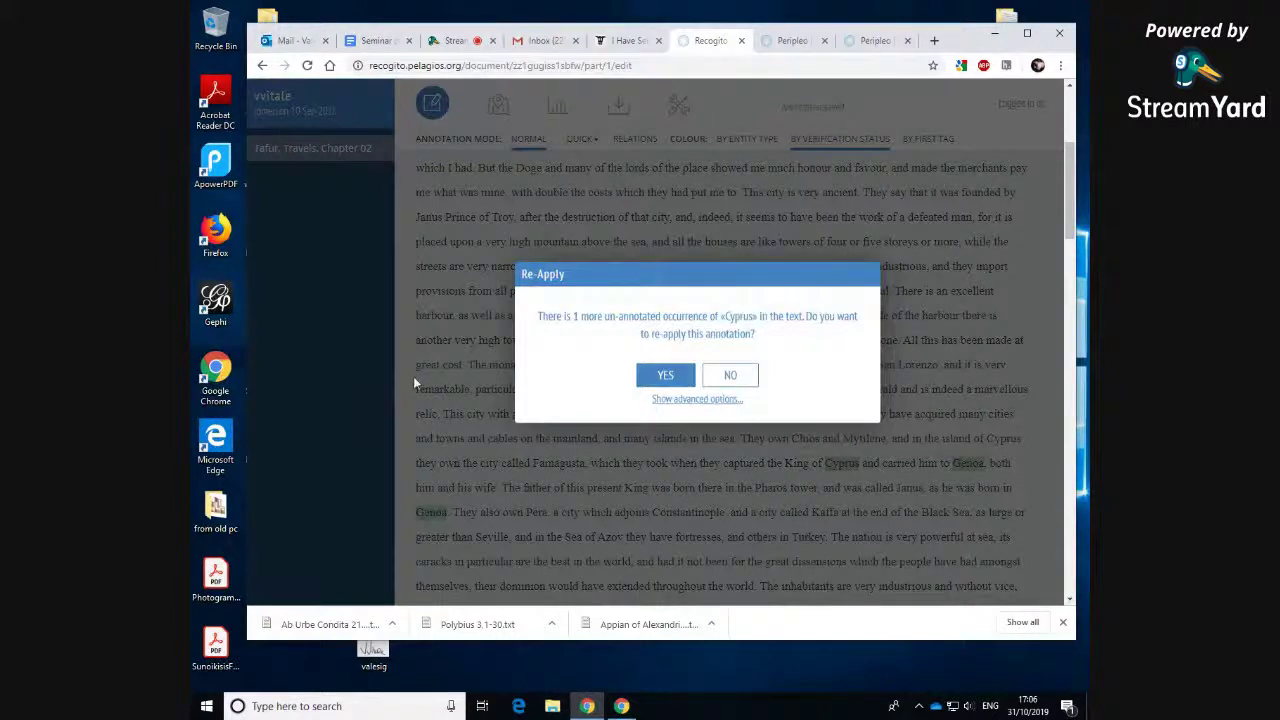
left_click(664, 375)
Step: Return to My Documents and scroll the list down to the Map and Peloponnesian War documents
scroll(661, 372, "up", 3)
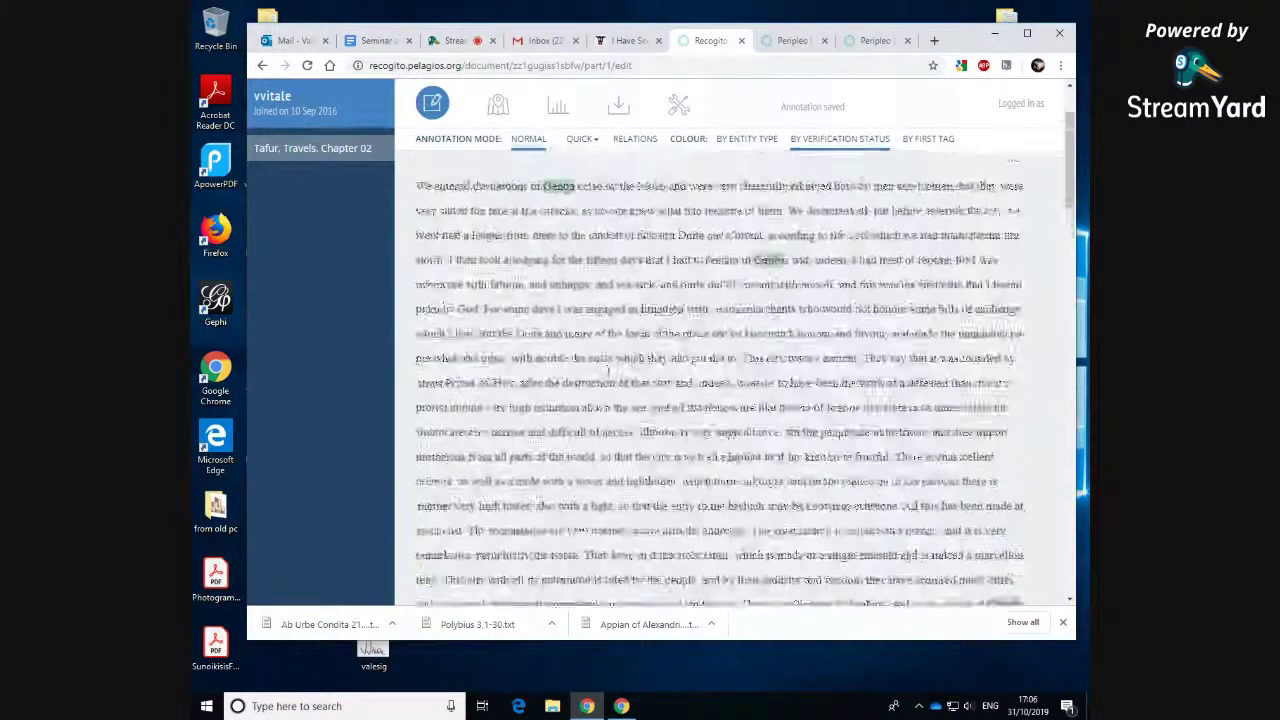
left_click(288, 96)
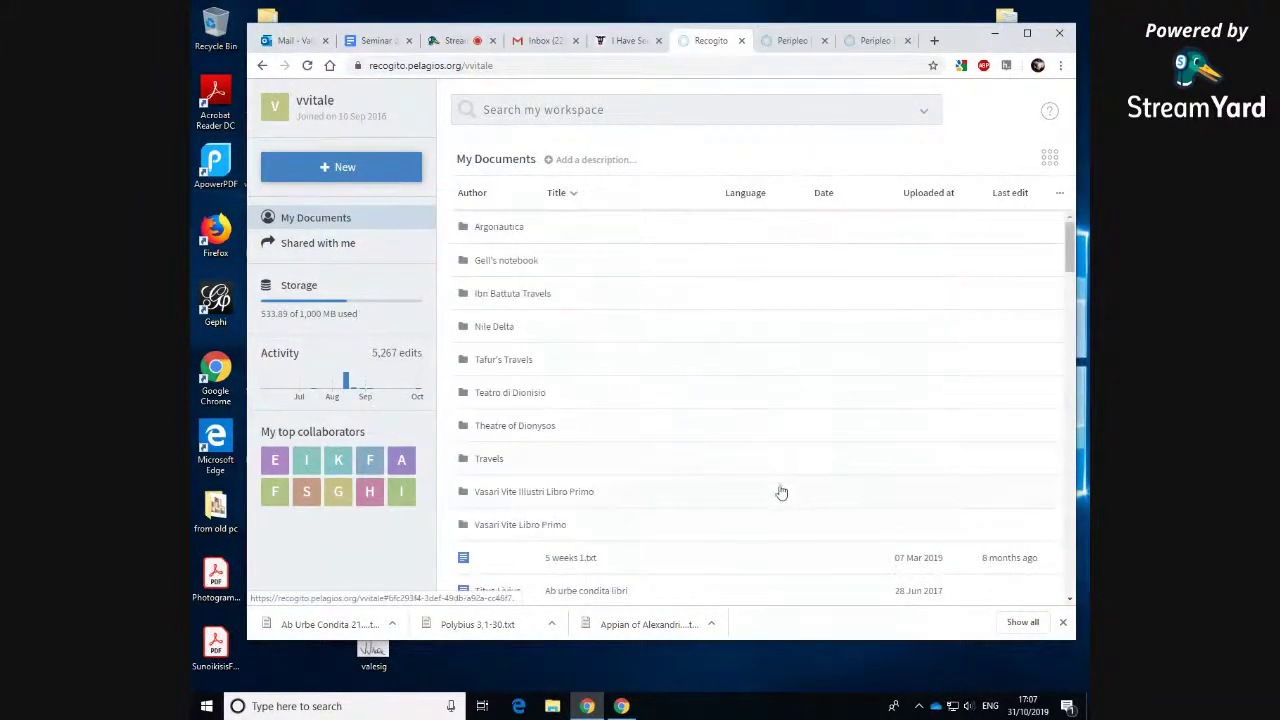
scroll(780, 491, "down", 3)
scroll(780, 491, "up", 3)
scroll(780, 491, "down", 4)
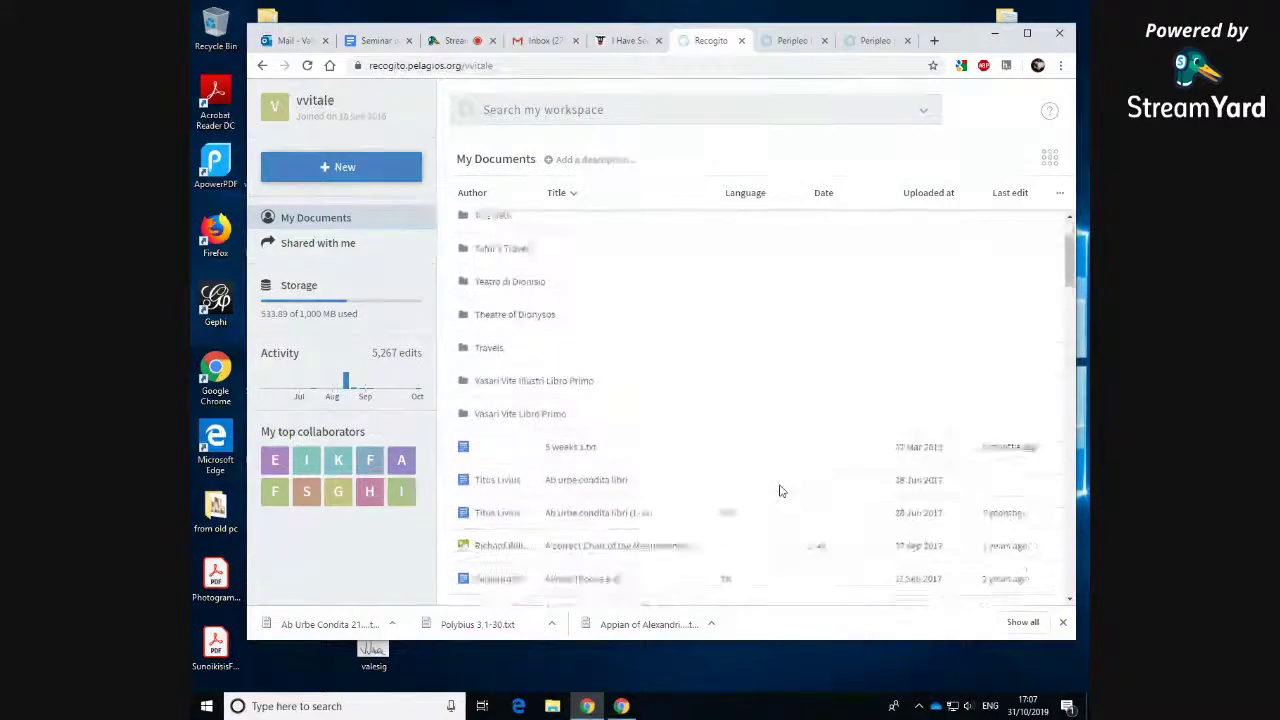
scroll(780, 491, "down", 8)
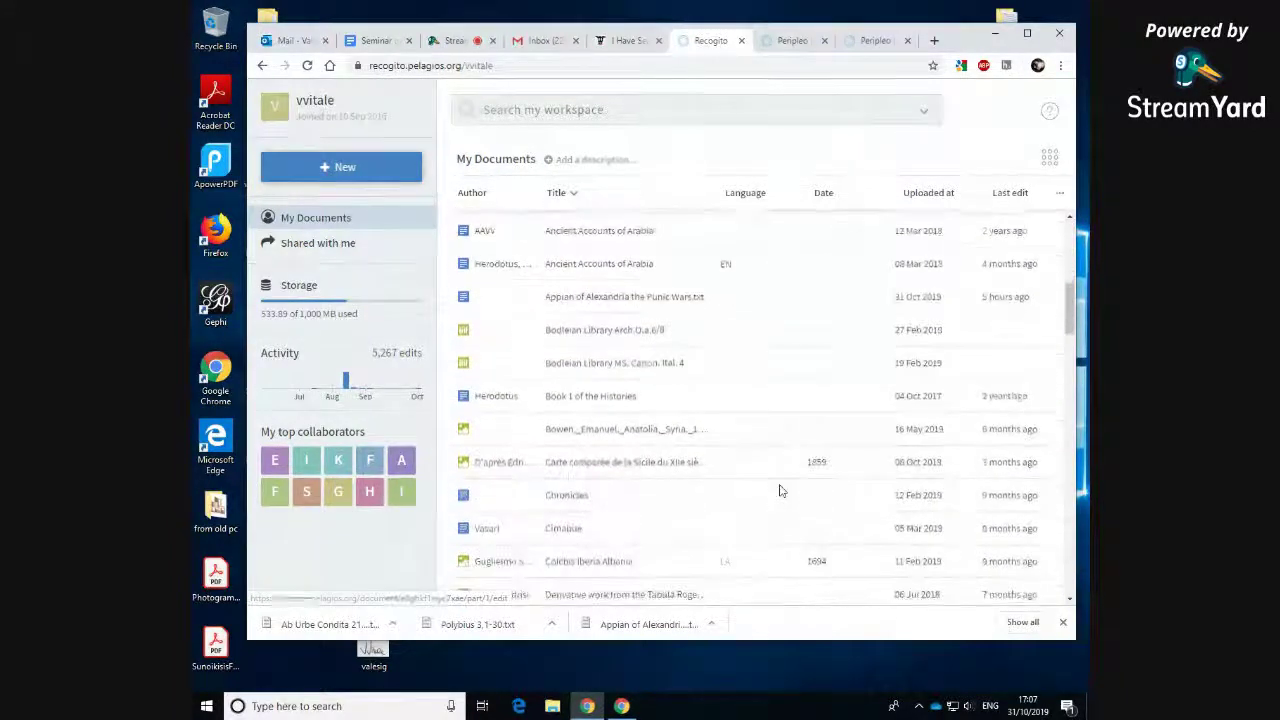
scroll(780, 491, "down", 8)
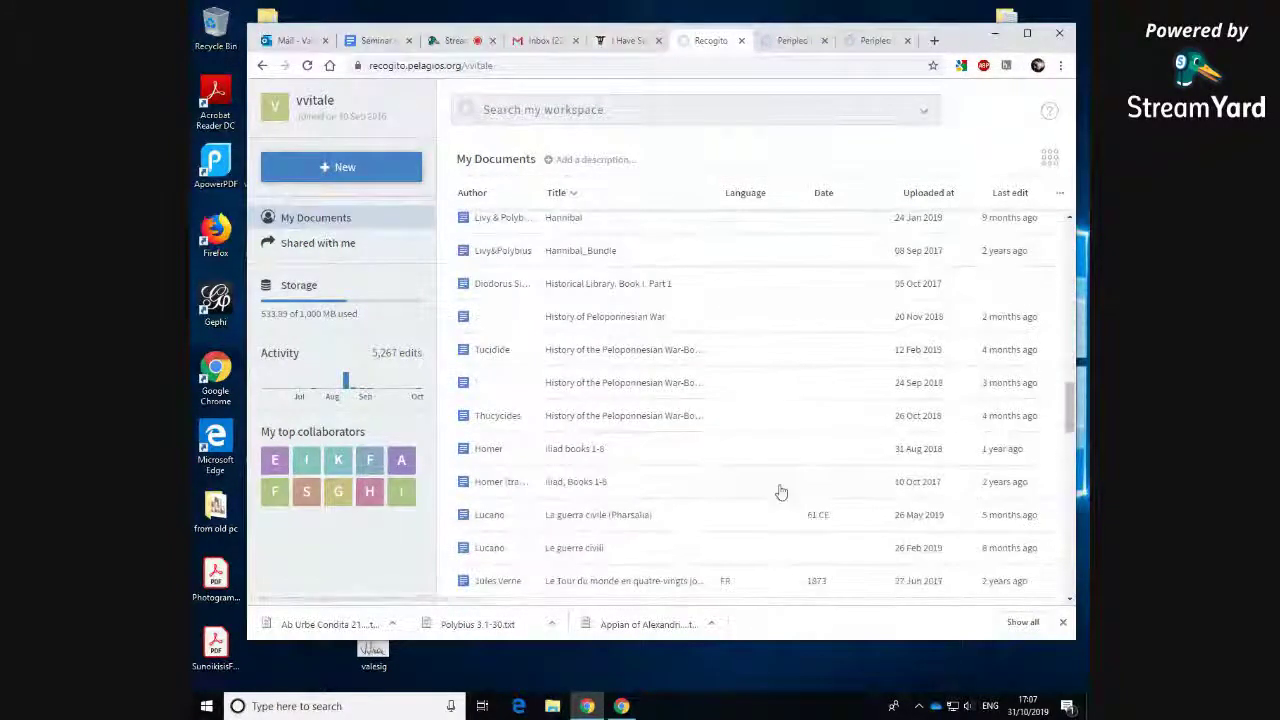
scroll(780, 491, "down", 2)
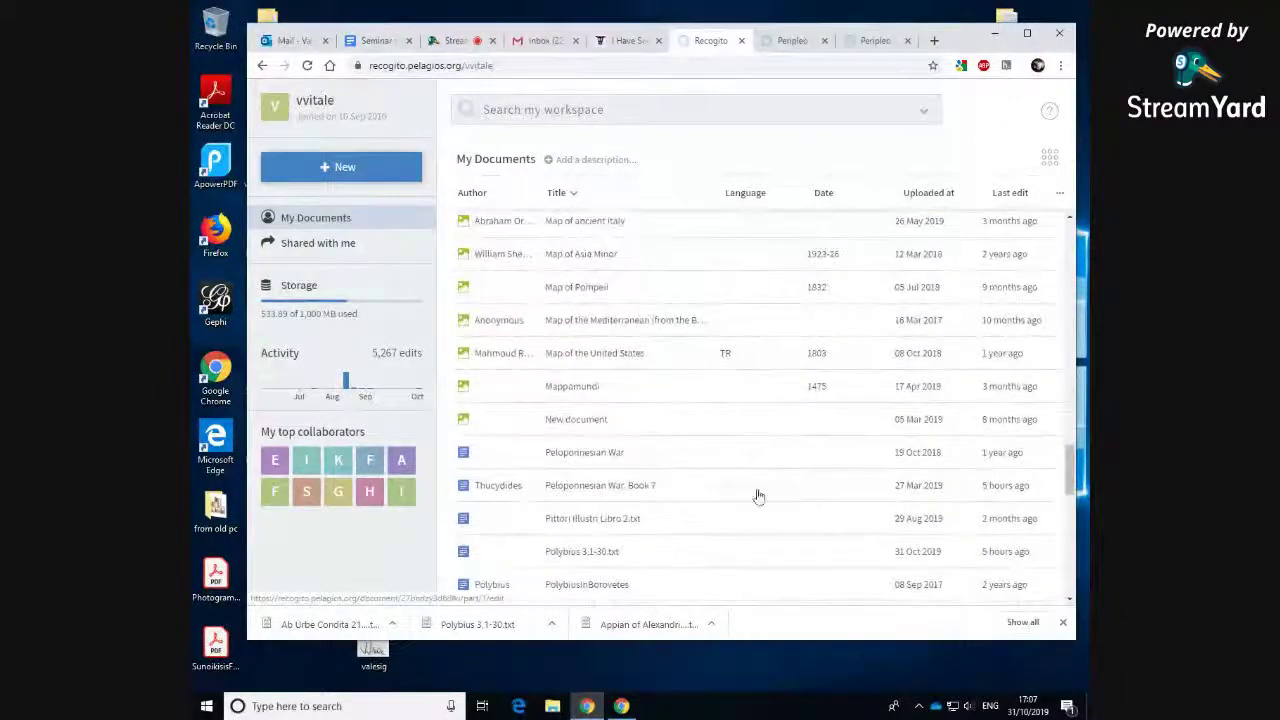
Step: Open Thucydides: Peloponnesian War. Book 7 and scroll through its 391 highlighted annotations
left_click(665, 493)
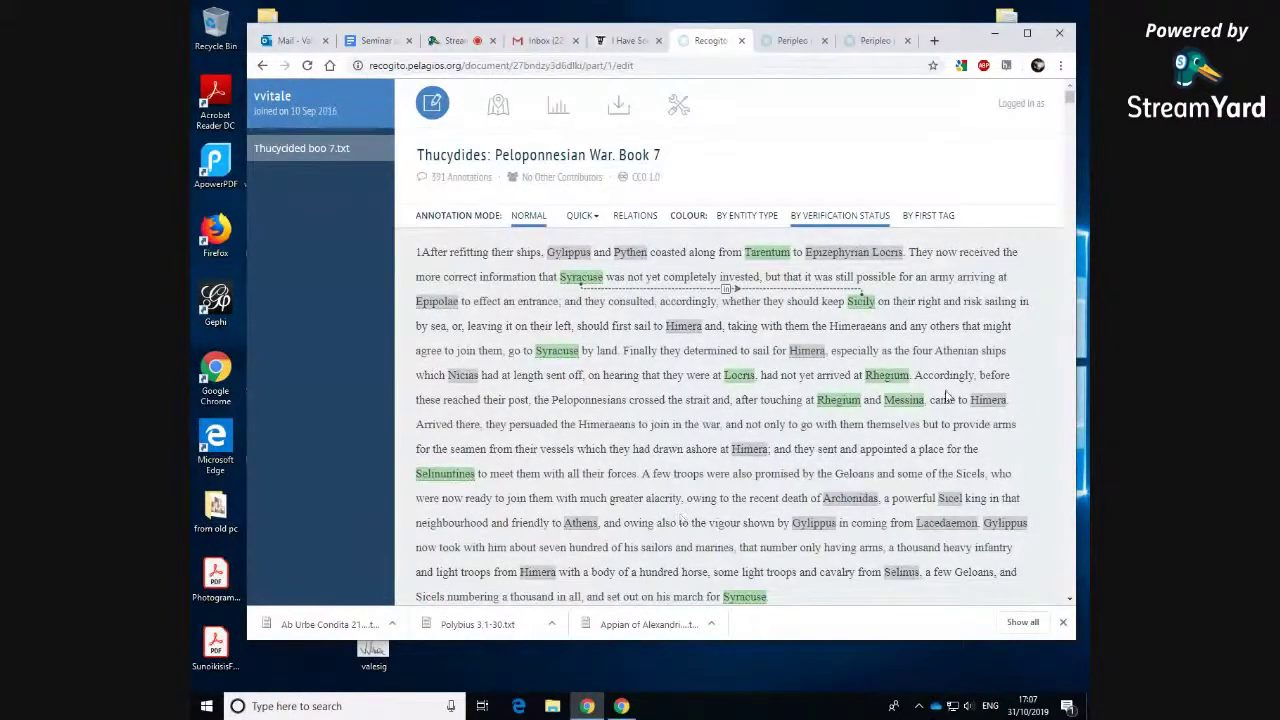
scroll(648, 465, "down", 1)
scroll(648, 465, "down", 6)
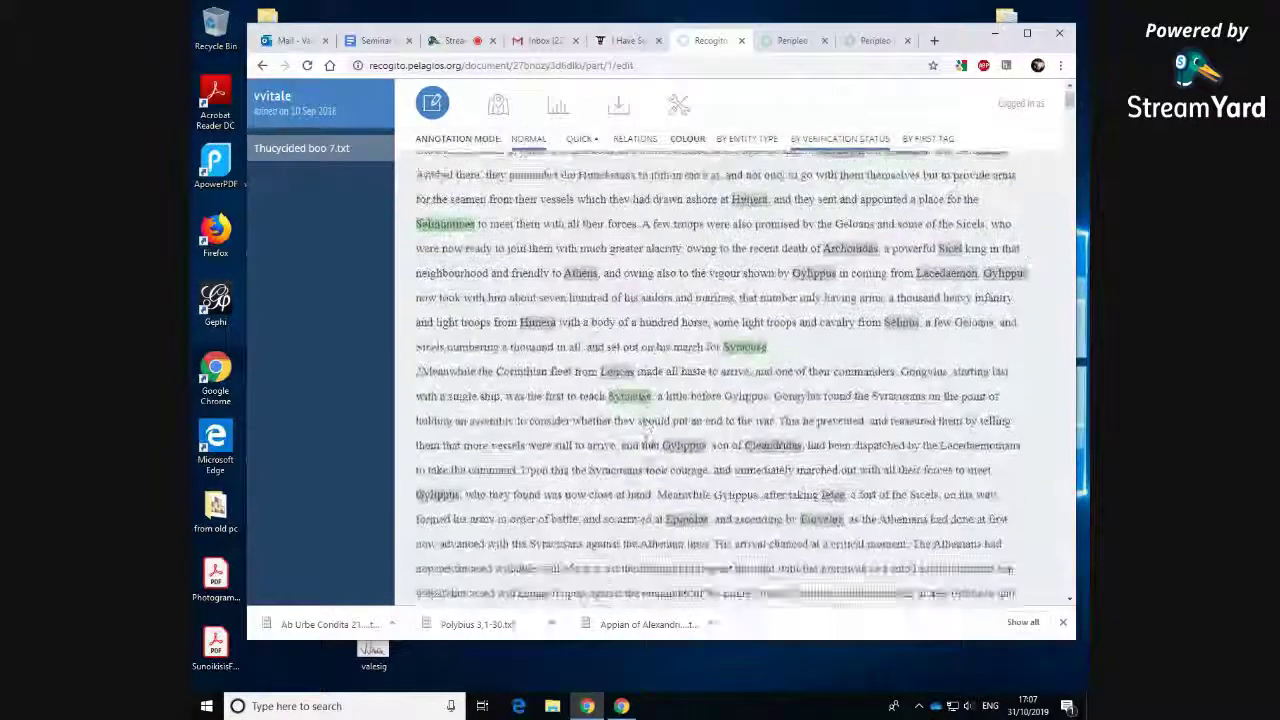
scroll(648, 465, "down", 5)
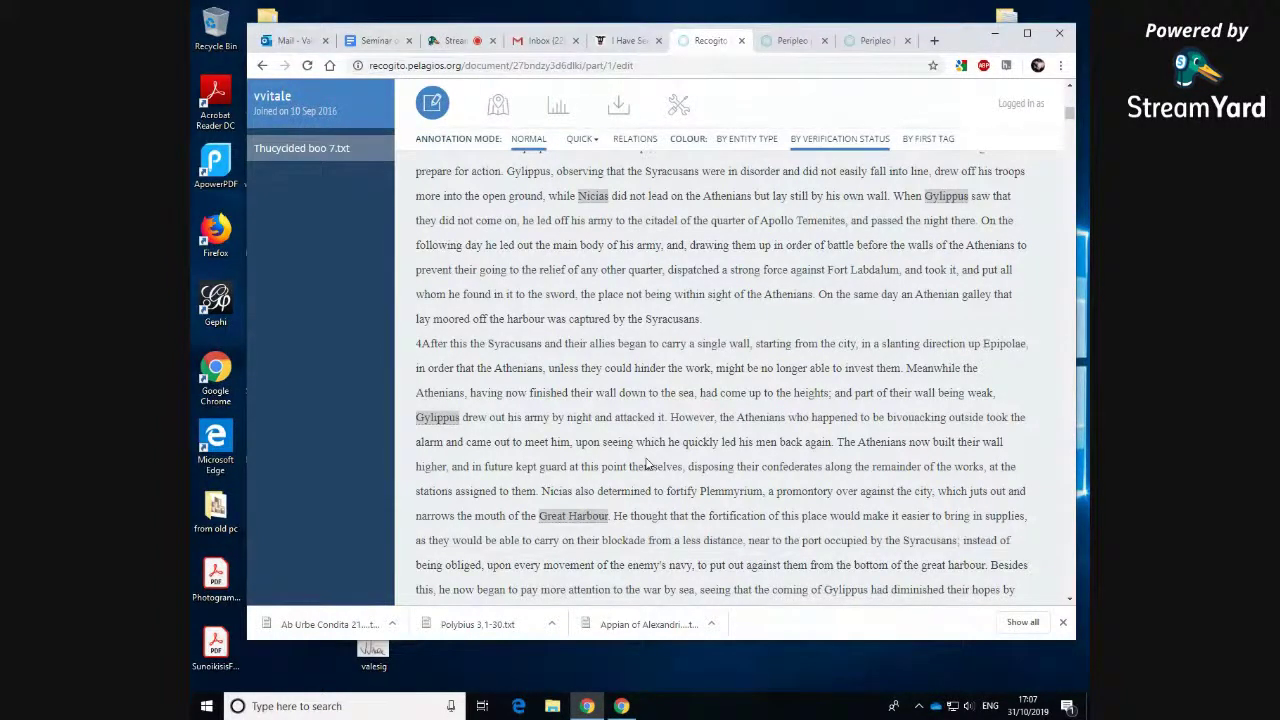
scroll(646, 464, "up", 10)
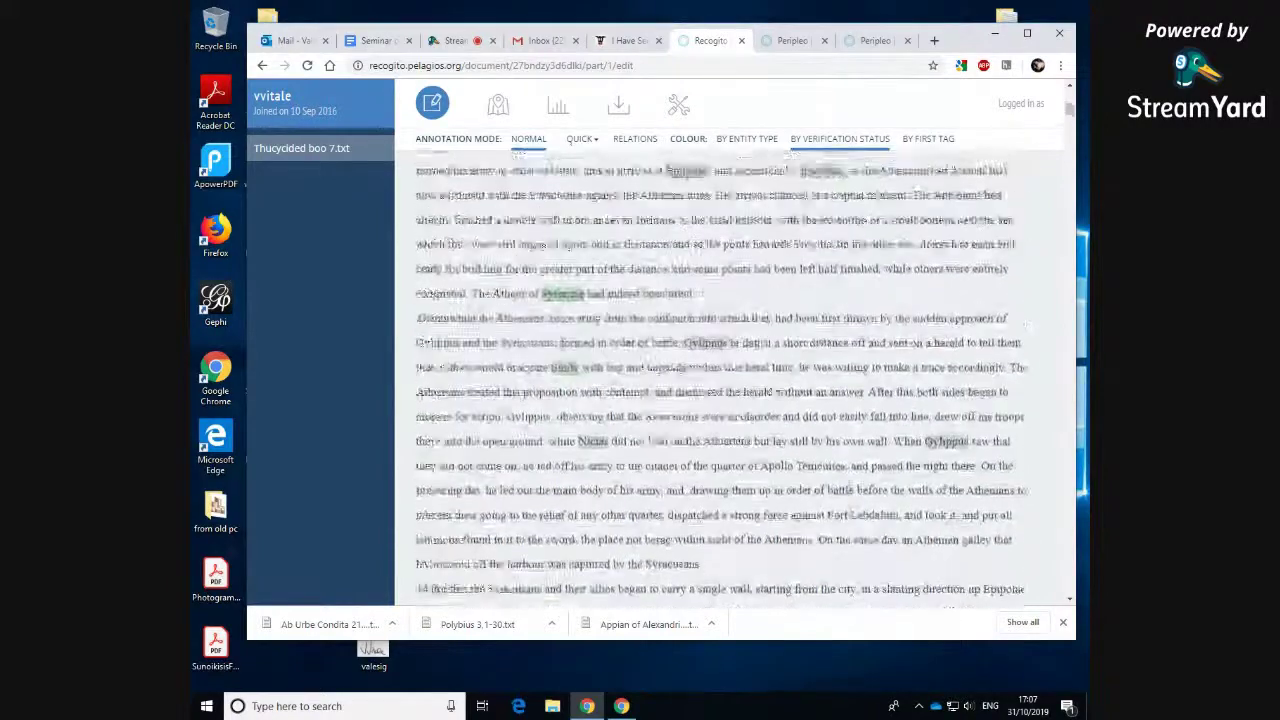
scroll(765, 255, "up", 1)
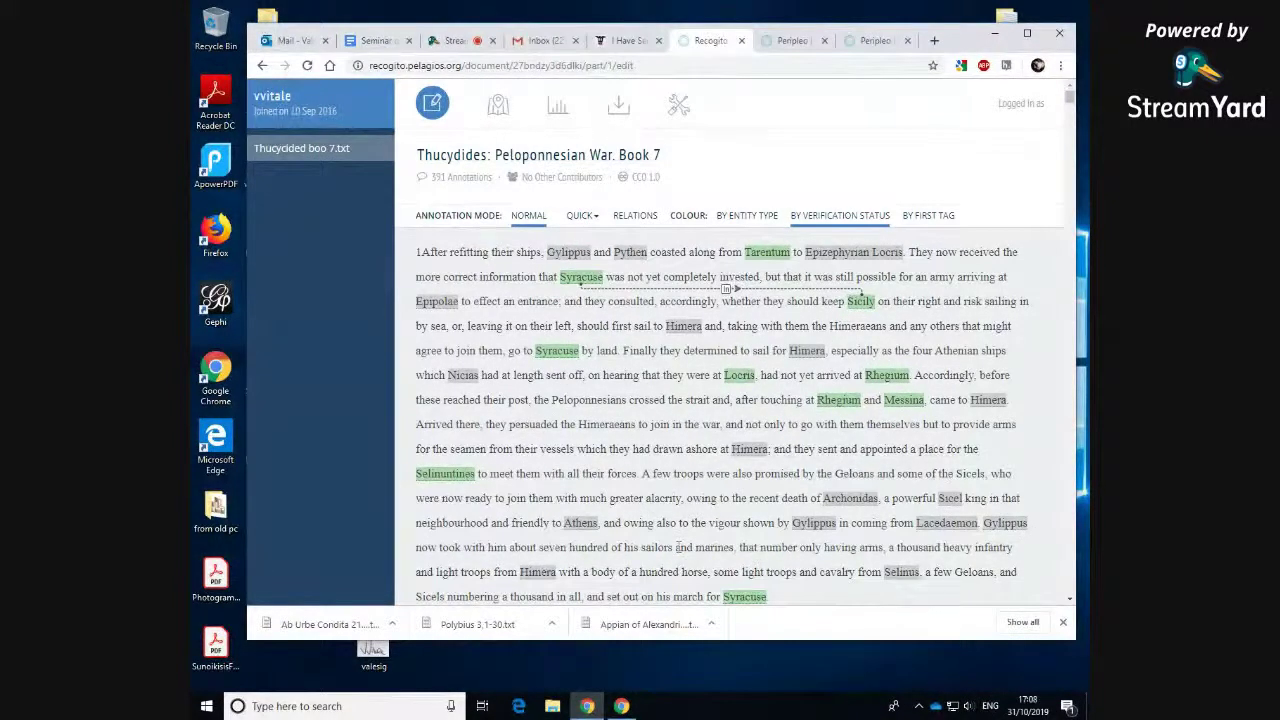
scroll(645, 565, "down", 4)
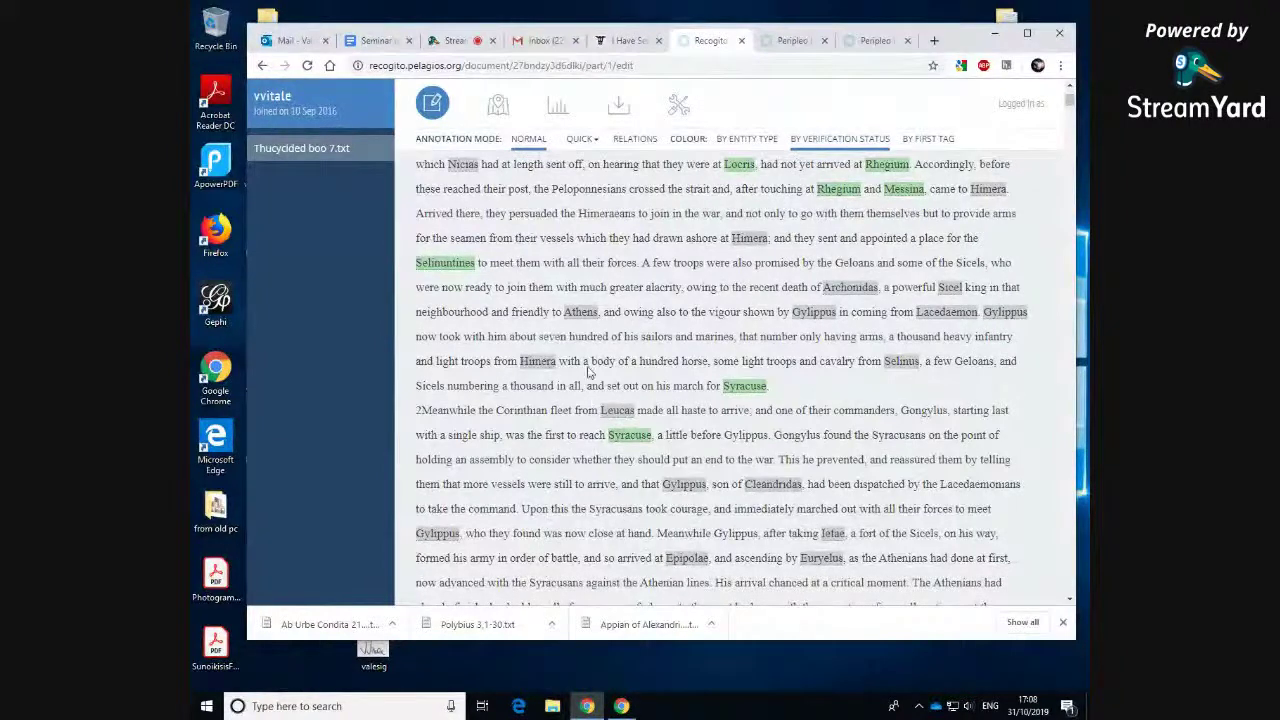
Step: Open the Athens annotation and look for an alternative gazetteer match
left_click(582, 314)
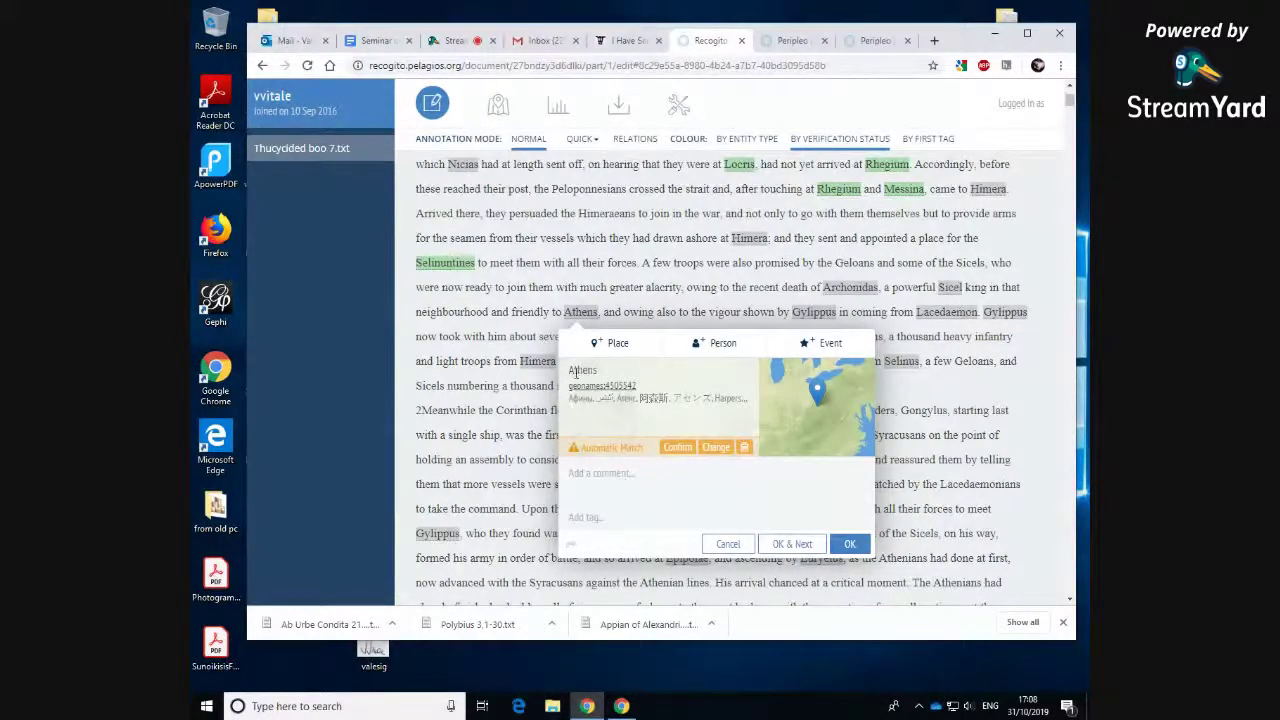
left_click(680, 448)
left_click(722, 448)
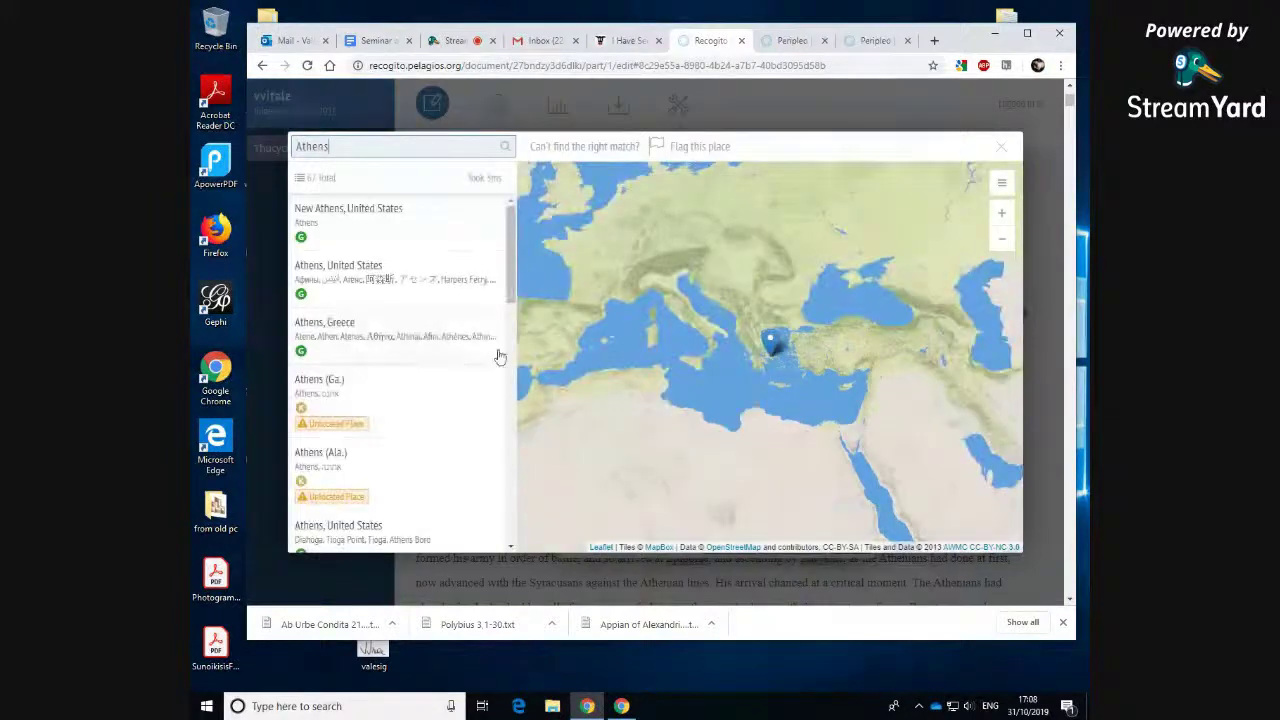
scroll(500, 357, "down", 10)
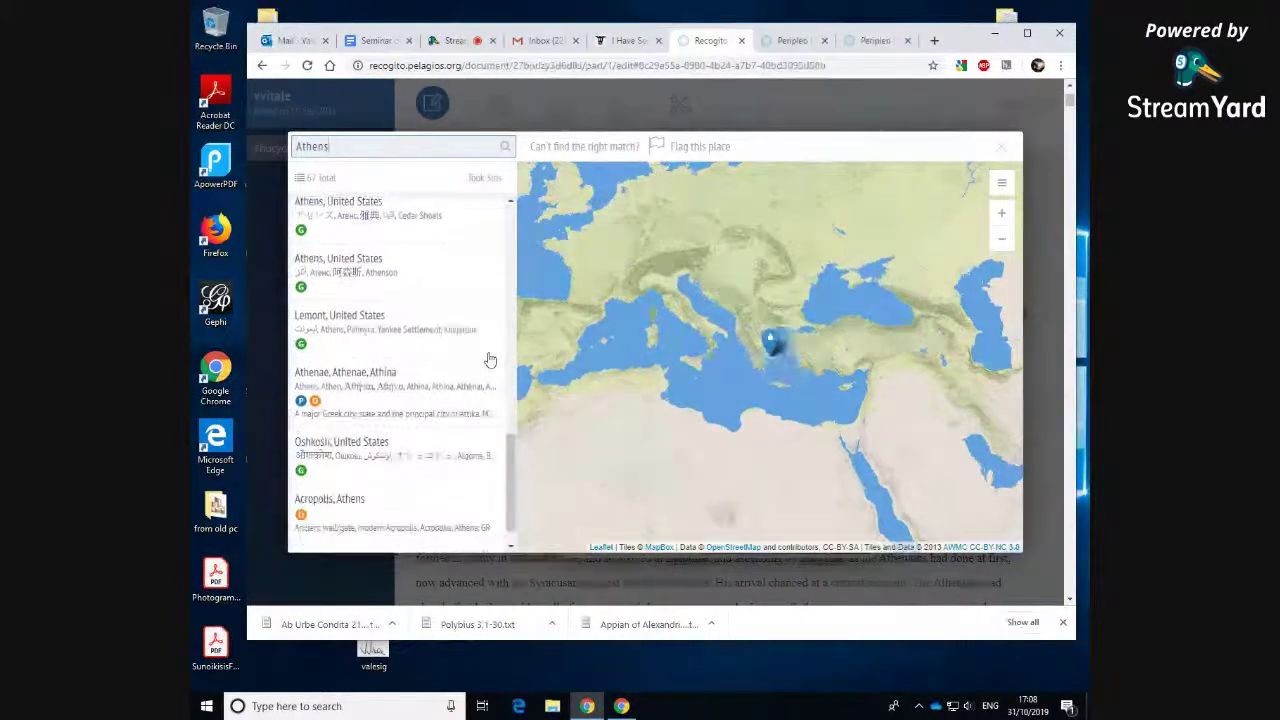
Step: Link Athens to Pleiades Athenae across all occurrences, then go back to My Documents
left_click(400, 386)
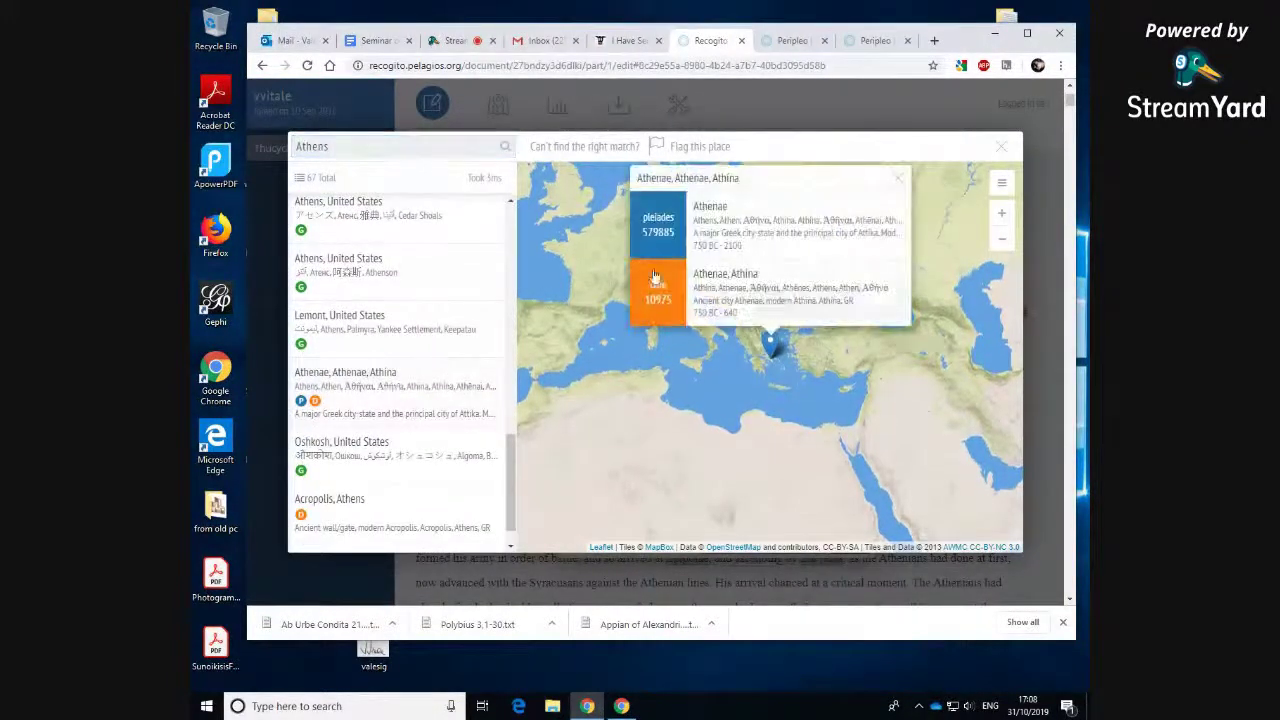
left_click(725, 228)
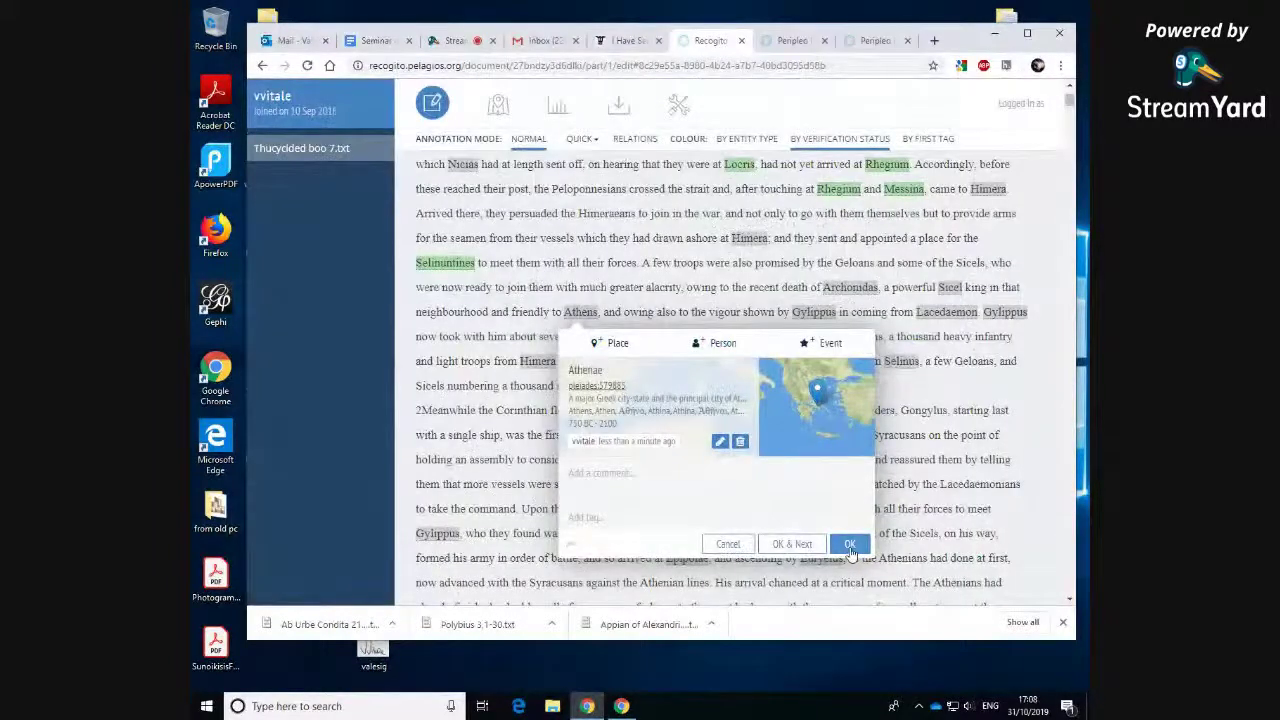
left_click(849, 546)
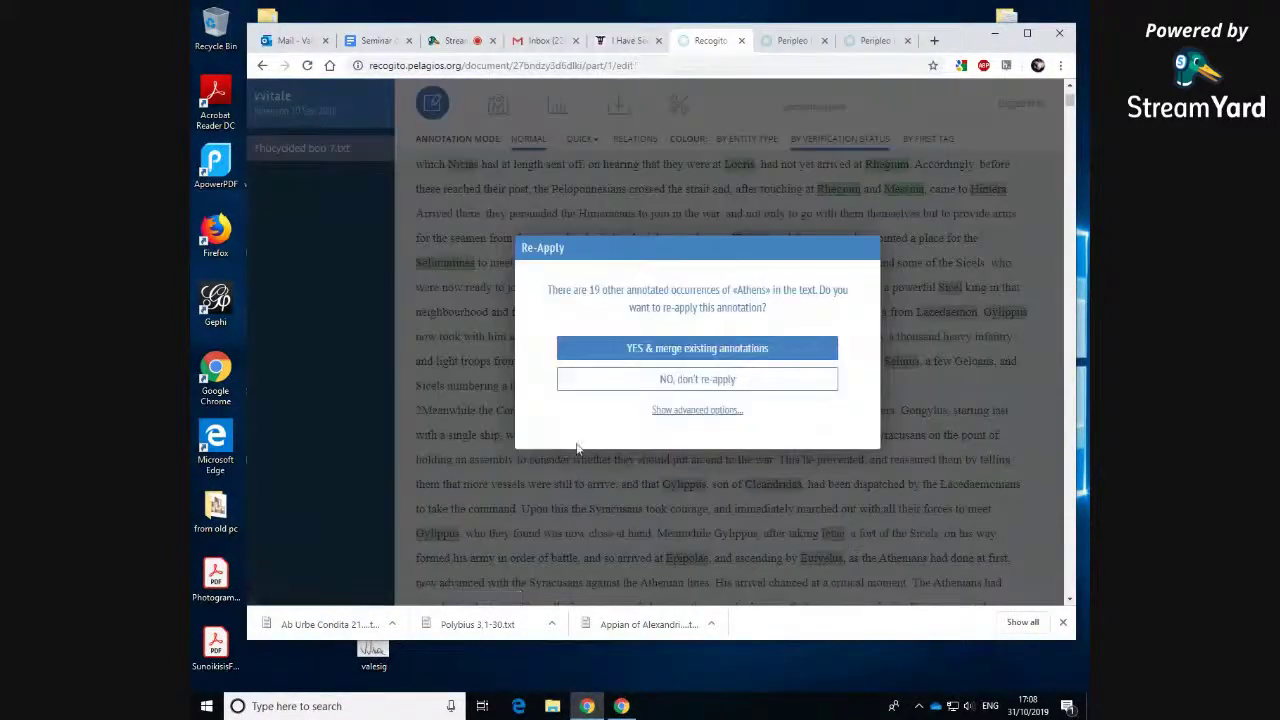
left_click(655, 349)
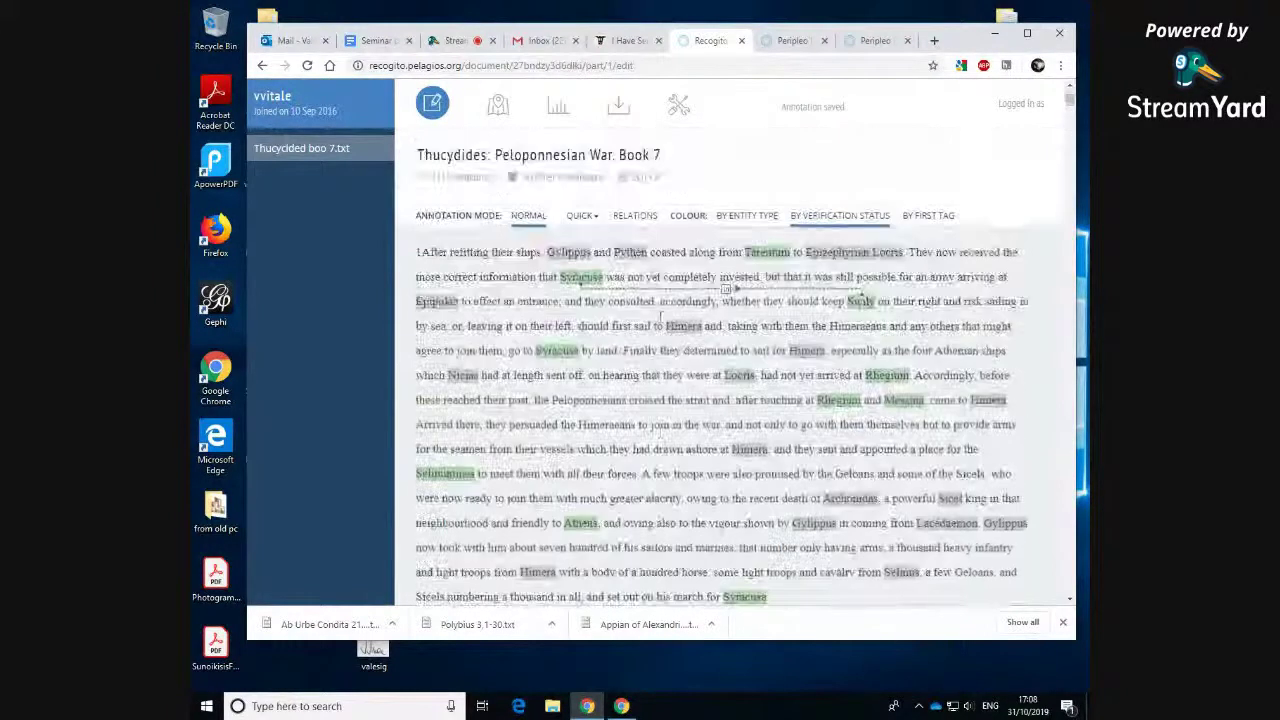
left_click(286, 96)
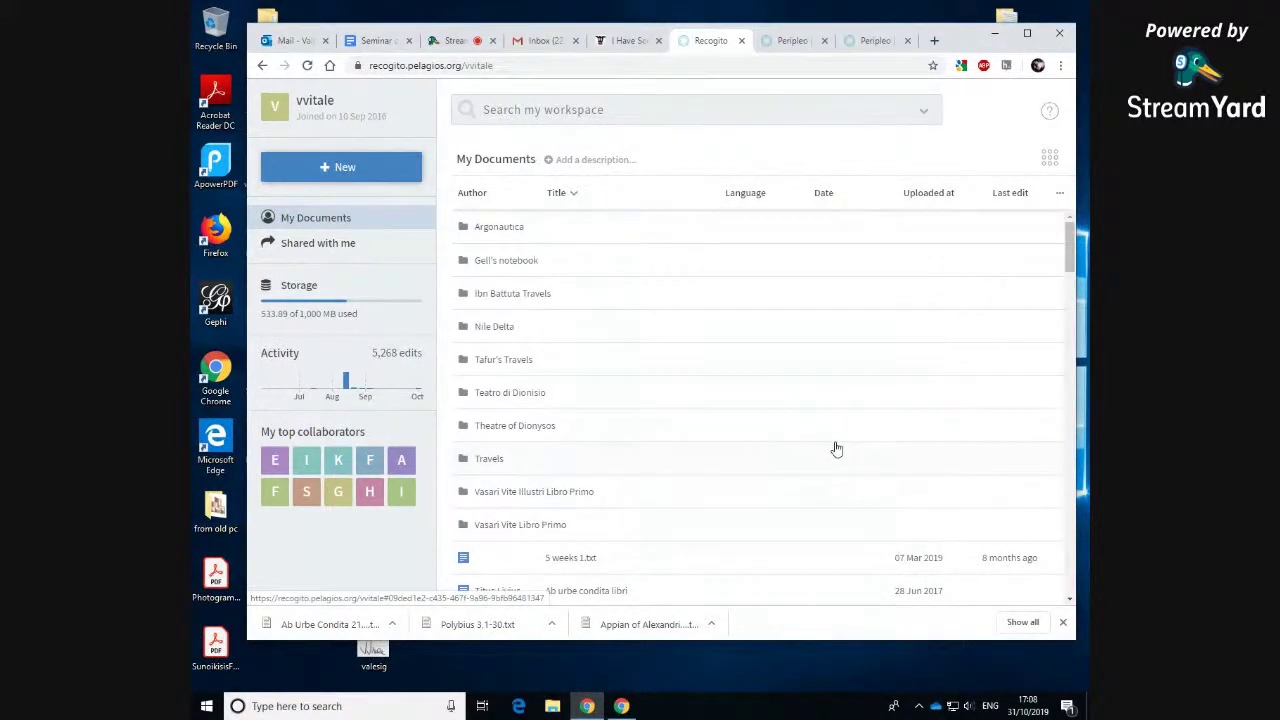
scroll(753, 528, "down", 5)
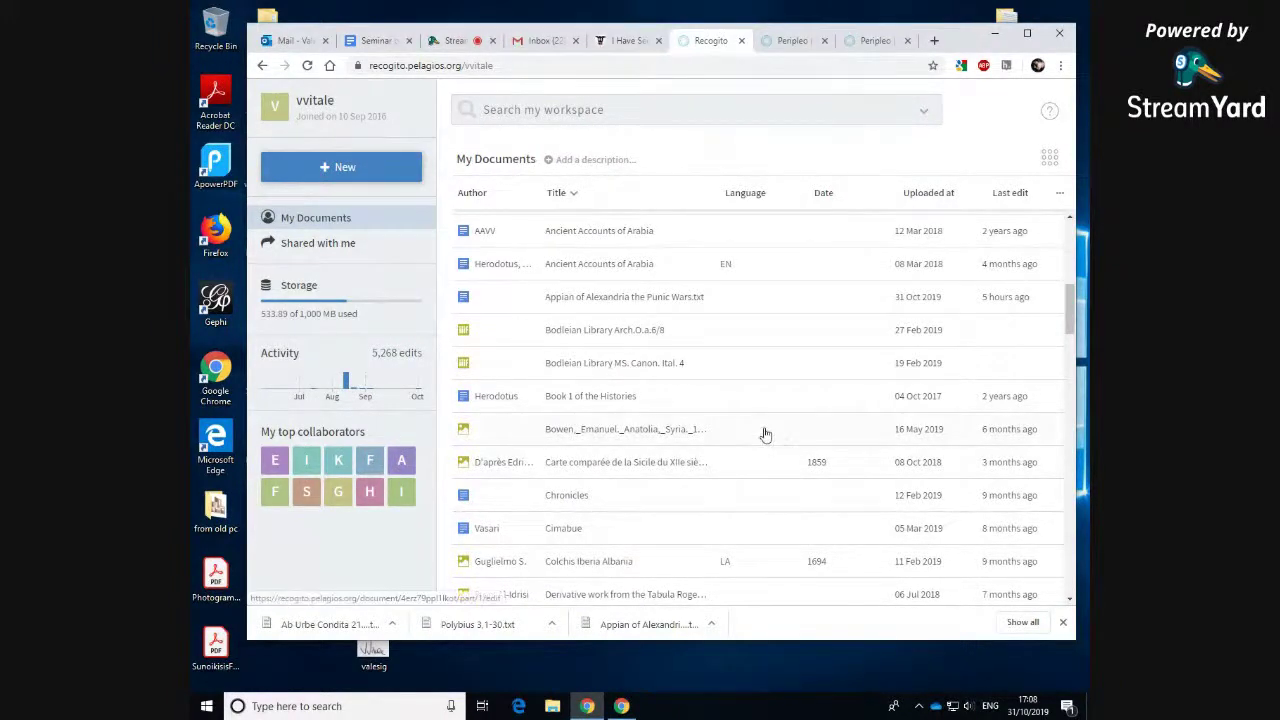
scroll(765, 433, "up", 1)
scroll(765, 433, "up", 5)
scroll(766, 434, "down", 3)
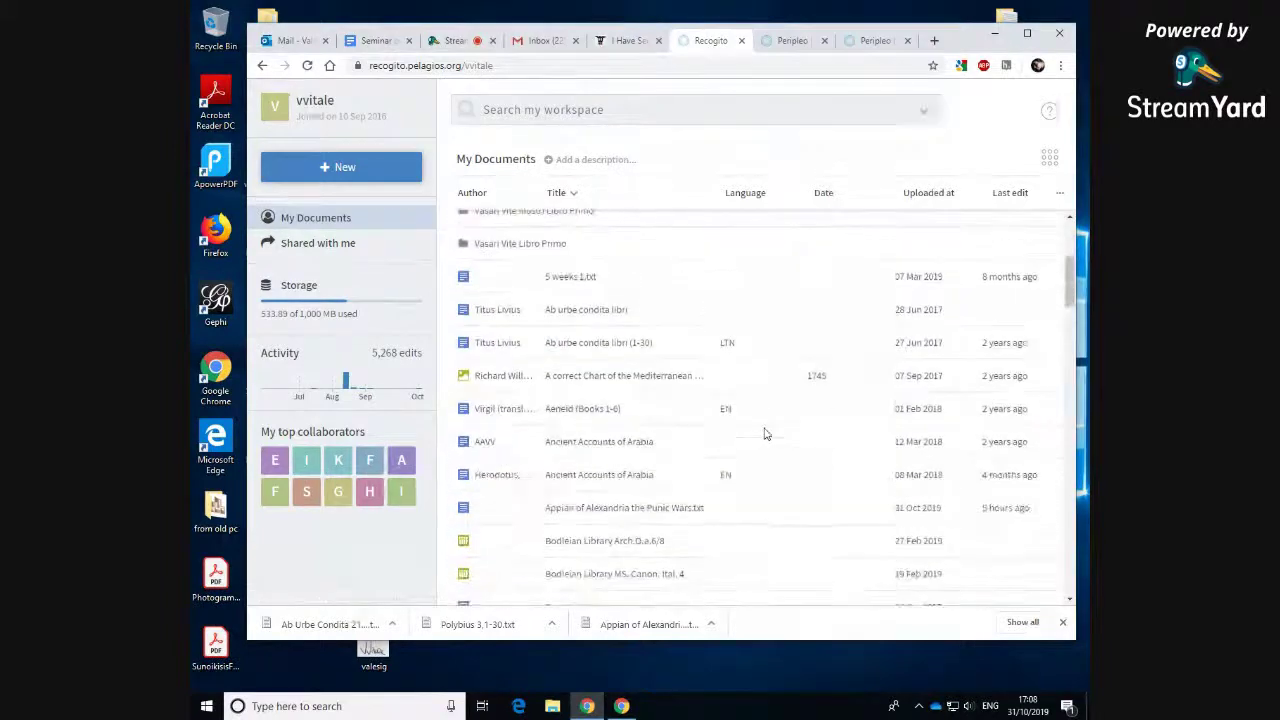
scroll(765, 433, "down", 10)
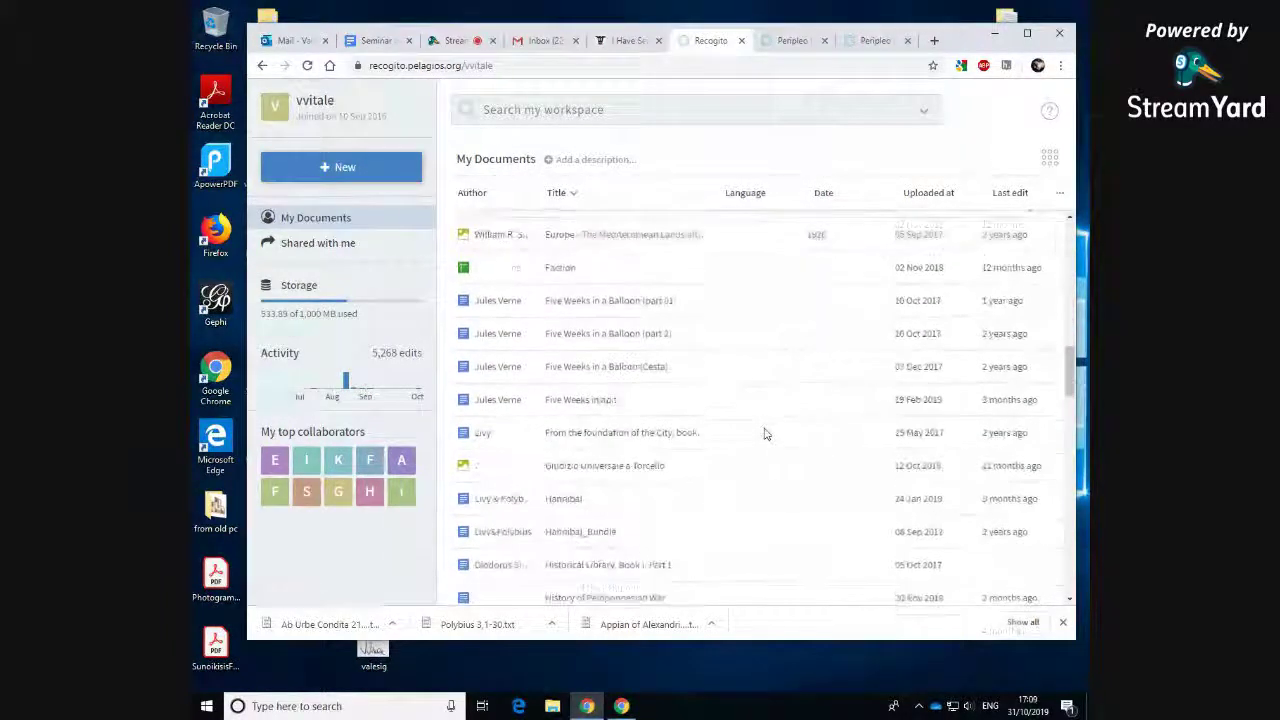
scroll(765, 433, "down", 3)
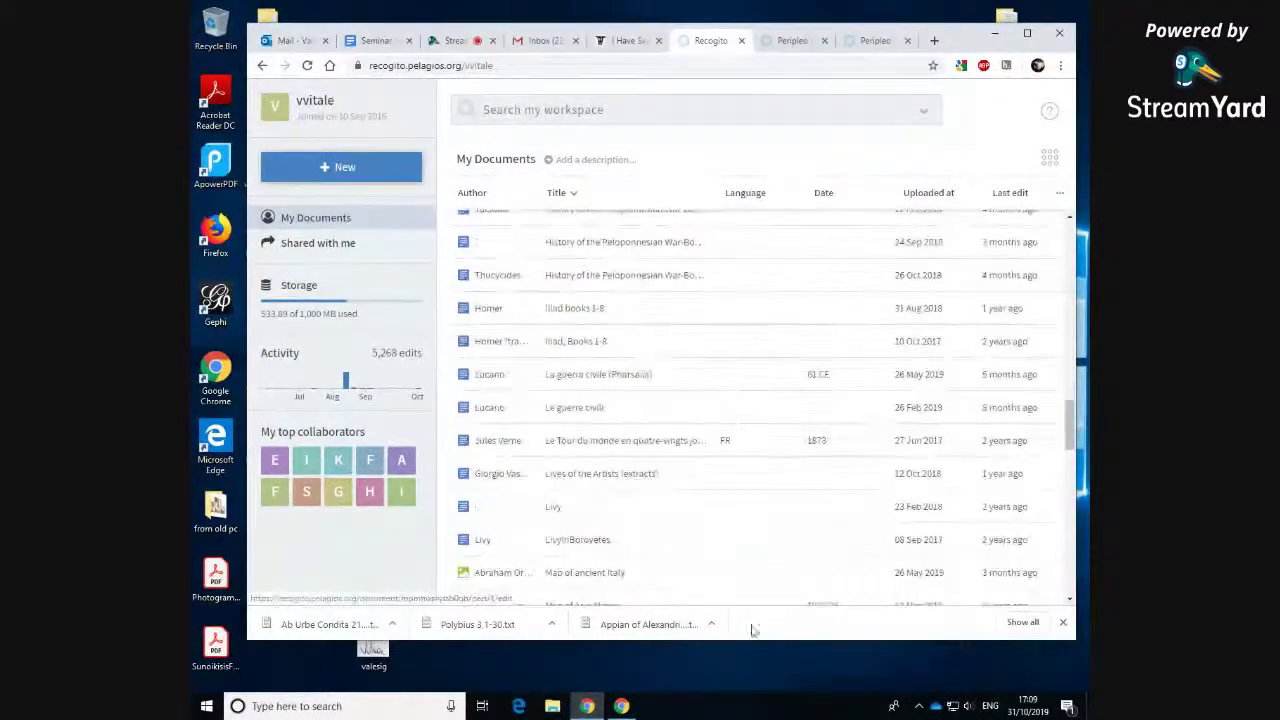
scroll(753, 531, "down", 2)
scroll(753, 531, "up", 2)
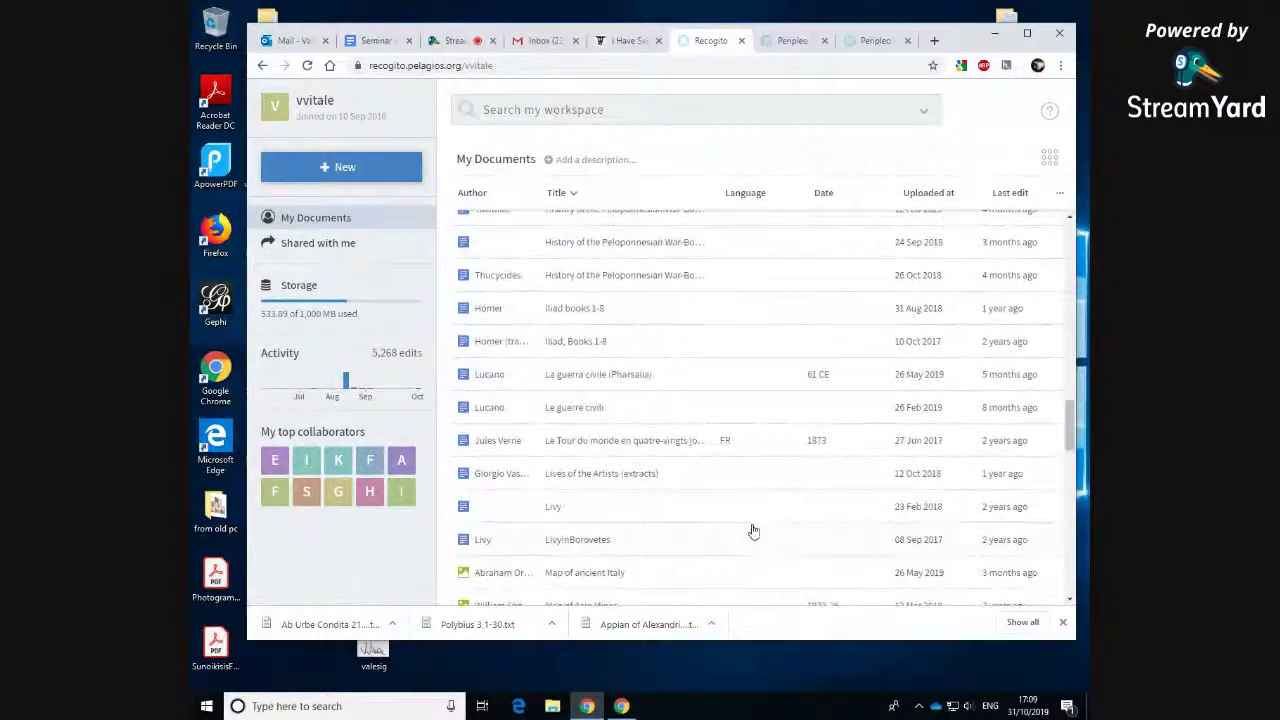
scroll(753, 531, "up", 1)
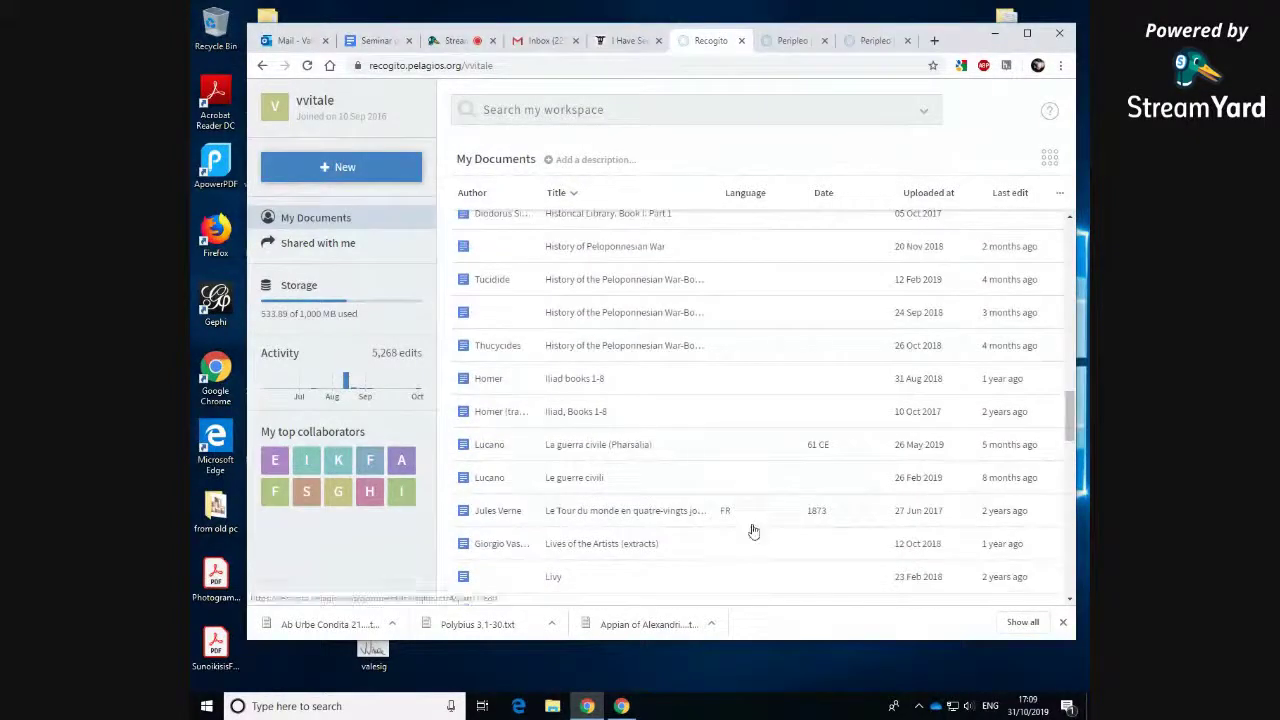
scroll(669, 497, "up", 1)
scroll(745, 530, "down", 2)
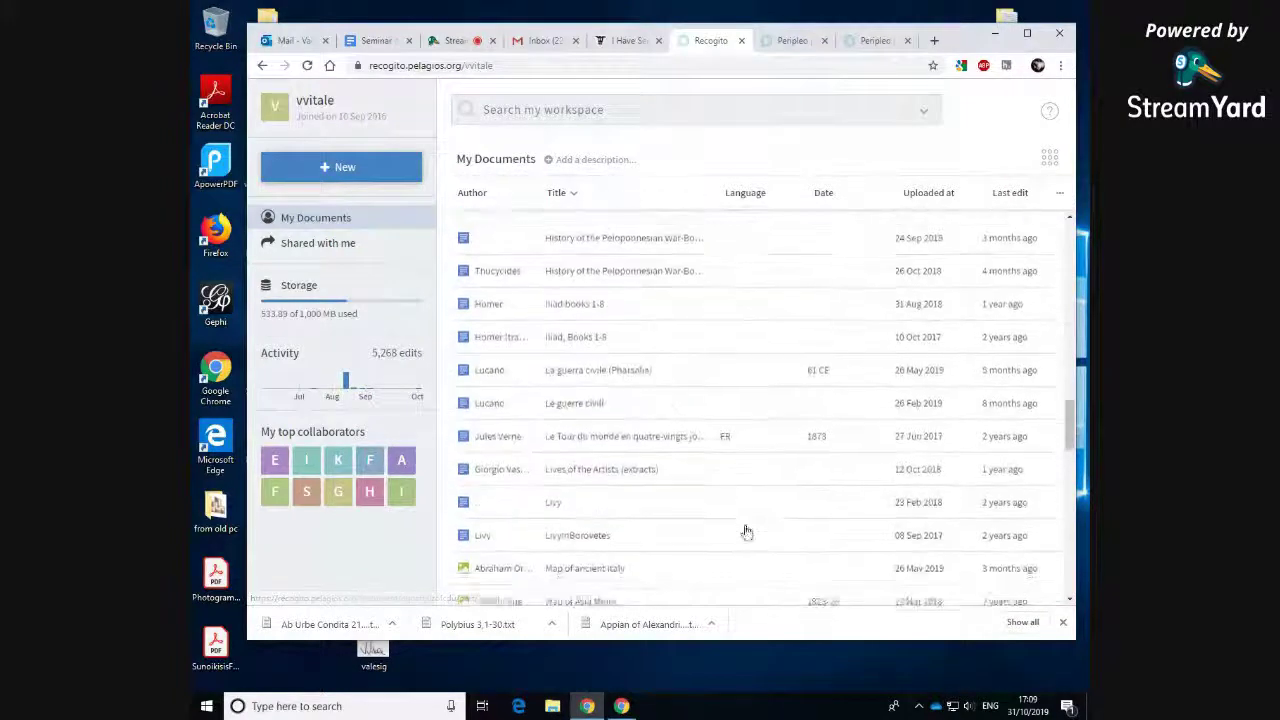
scroll(745, 531, "down", 5)
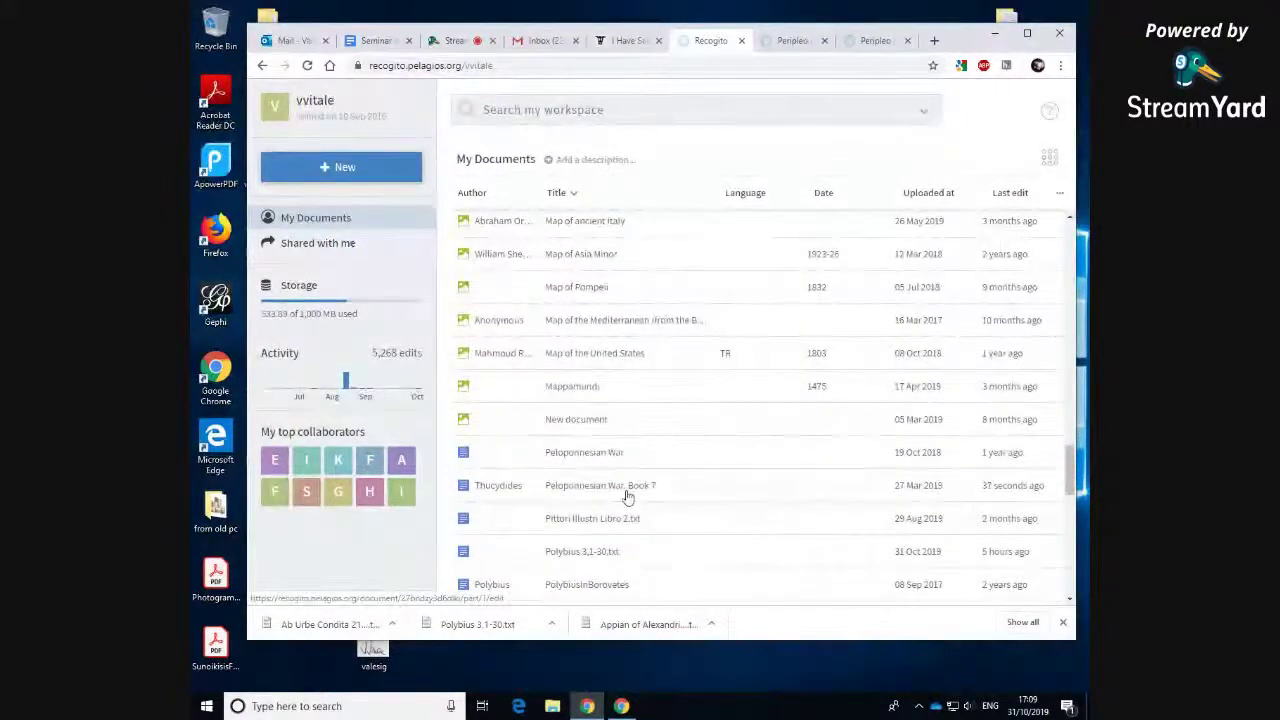
Step: Open Peloponnesian War. Book 7 and show its annotated places on the map
double_click(627, 487)
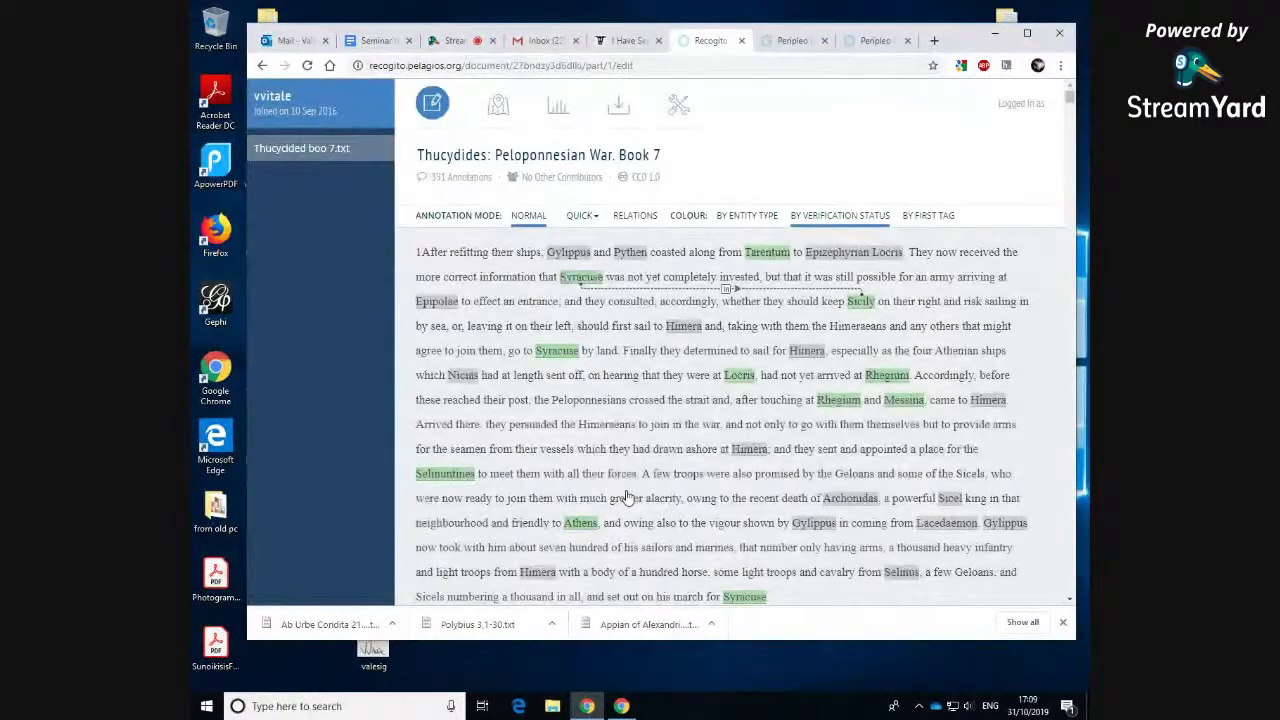
left_click(496, 108)
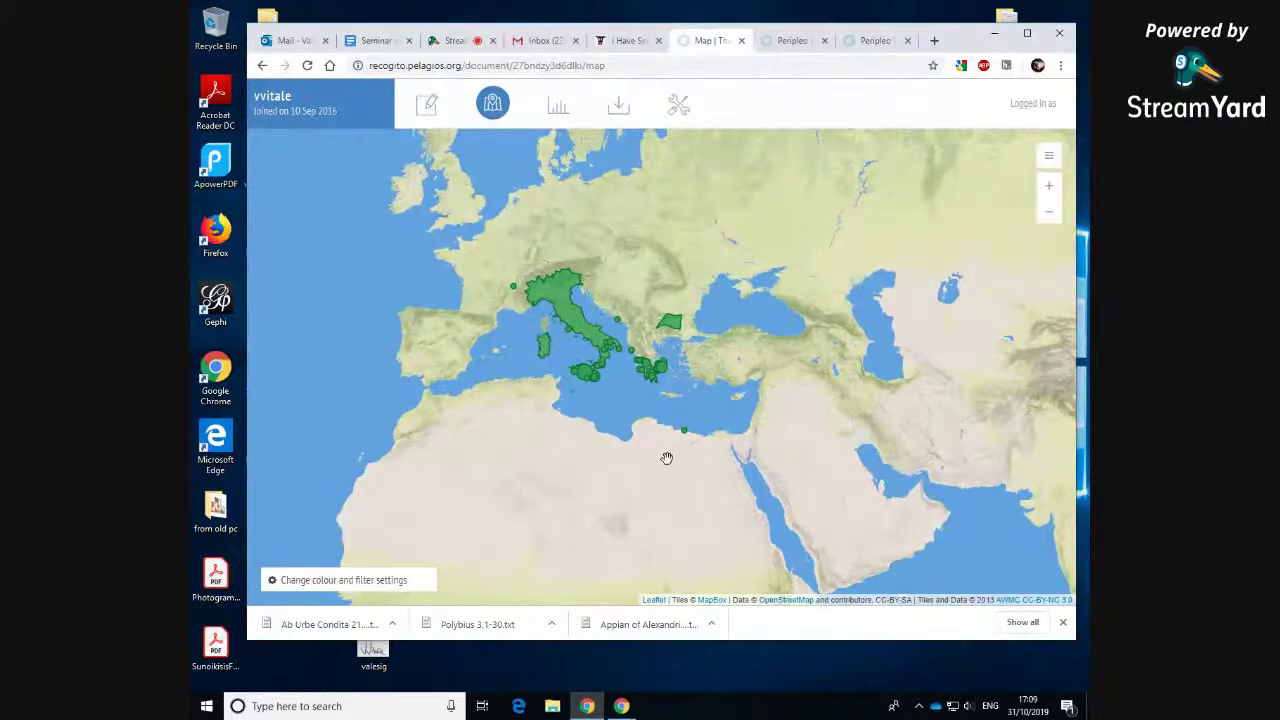
scroll(660, 451, "up", 1)
left_click_drag(550, 343, 641, 450)
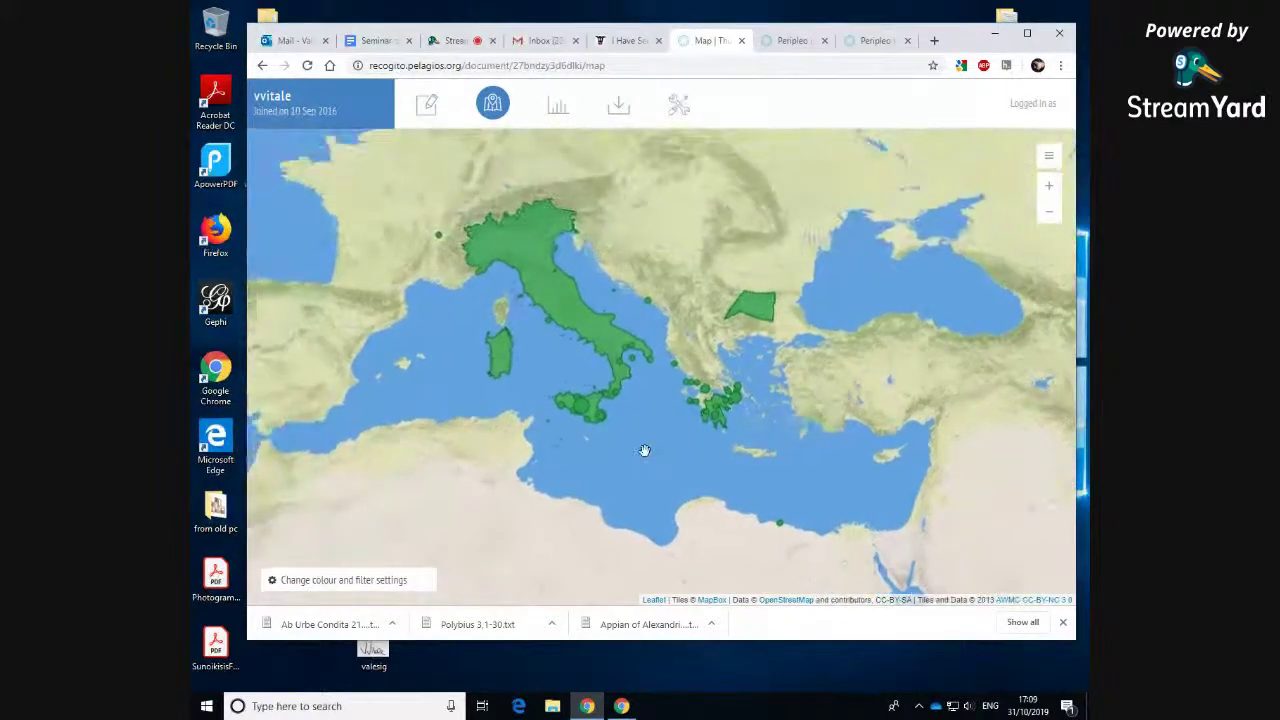
scroll(645, 451, "up", 1)
left_click_drag(640, 380, 666, 471)
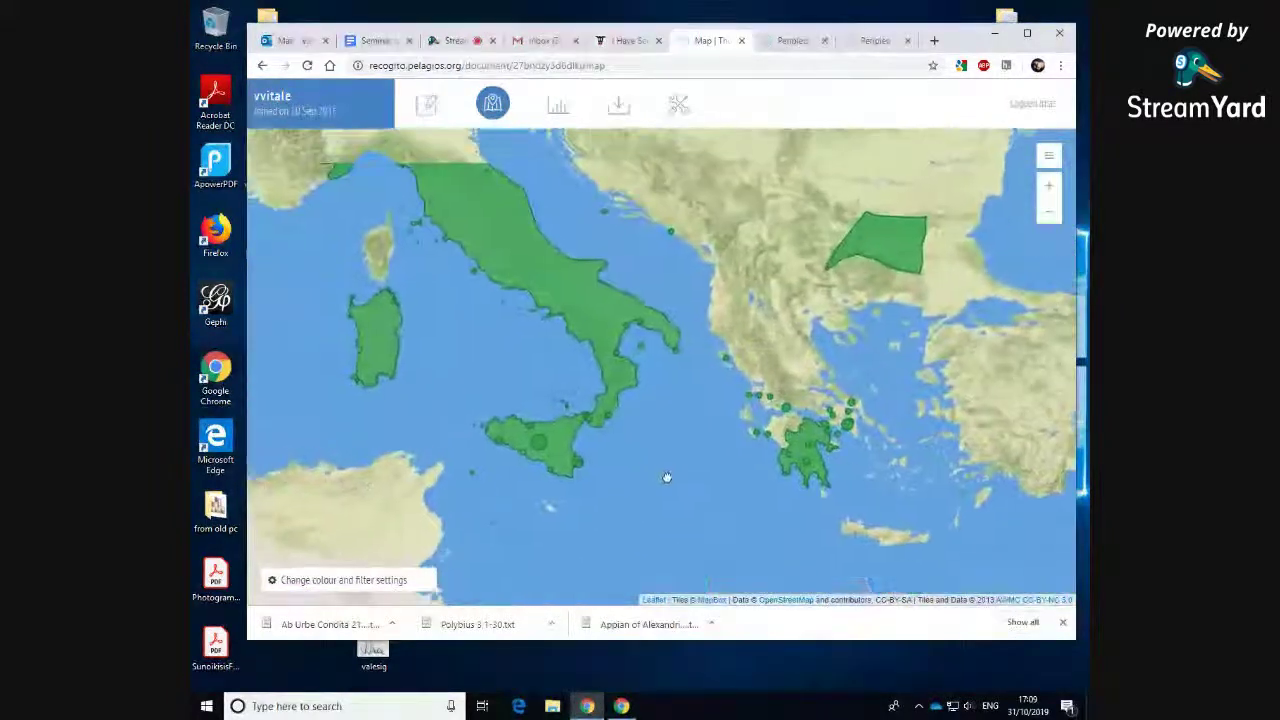
left_click(641, 333)
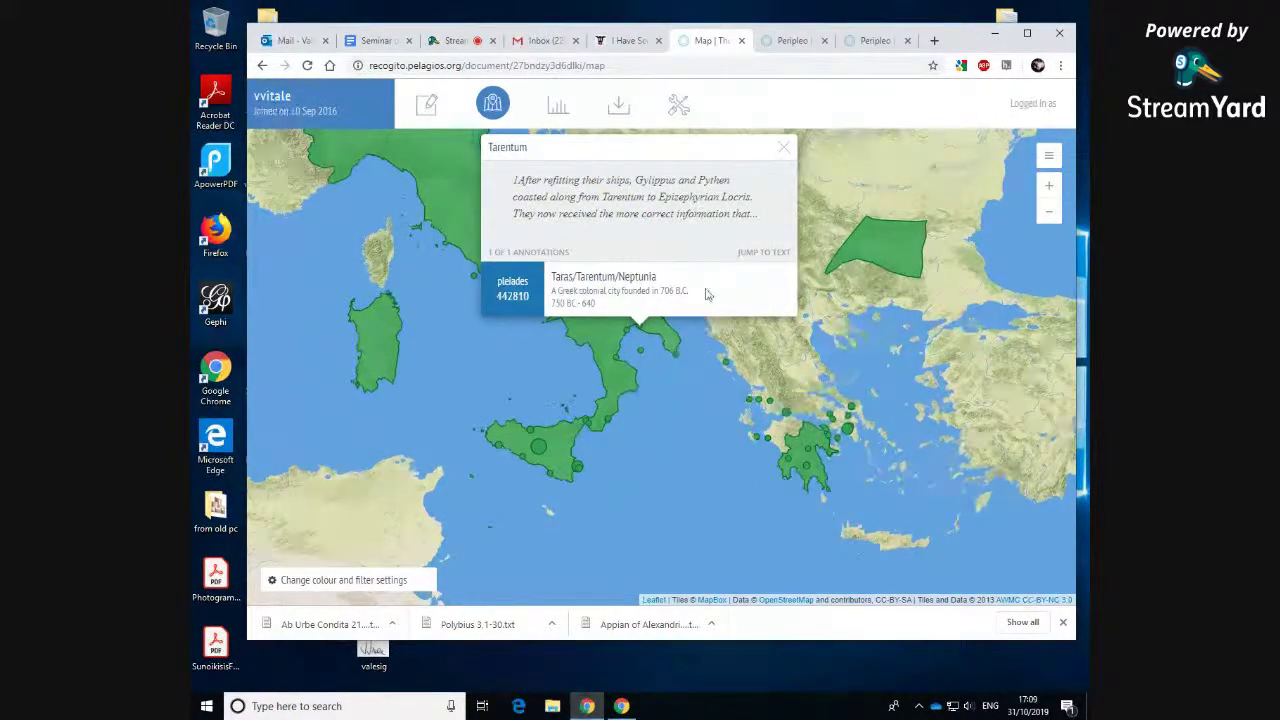
left_click(783, 147)
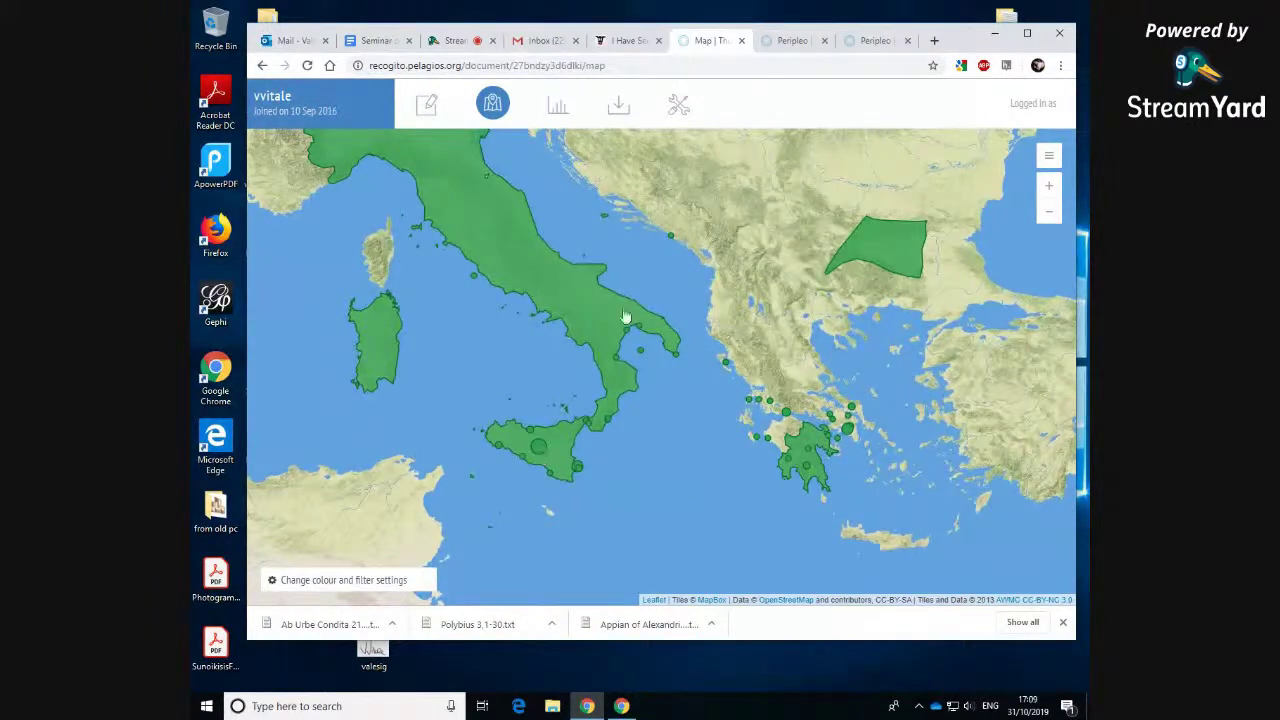
left_click(539, 450)
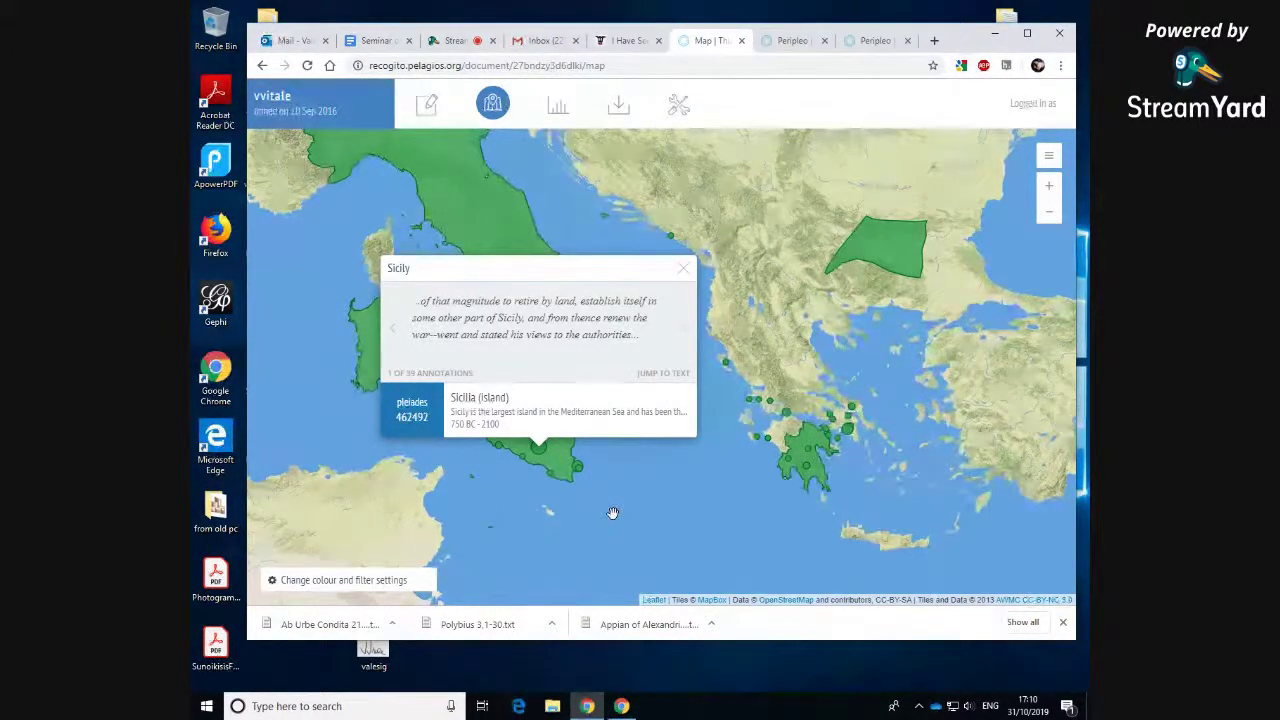
left_click(687, 270)
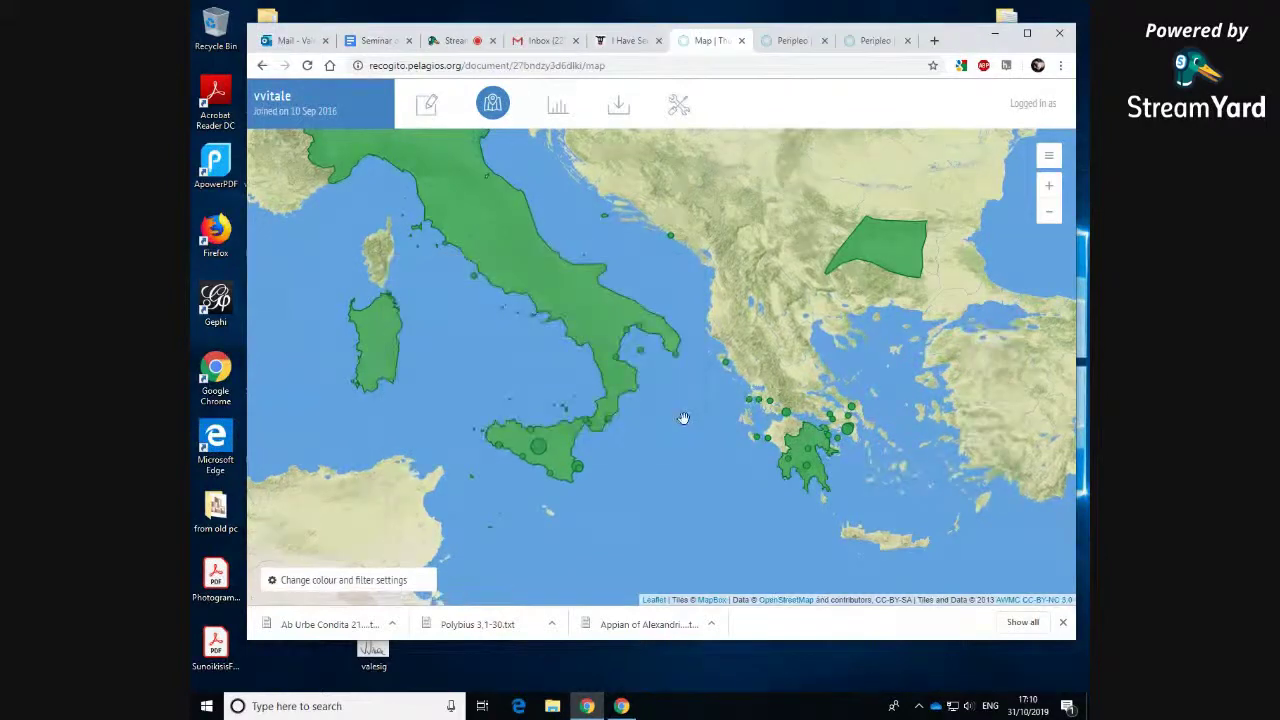
left_click(1050, 217)
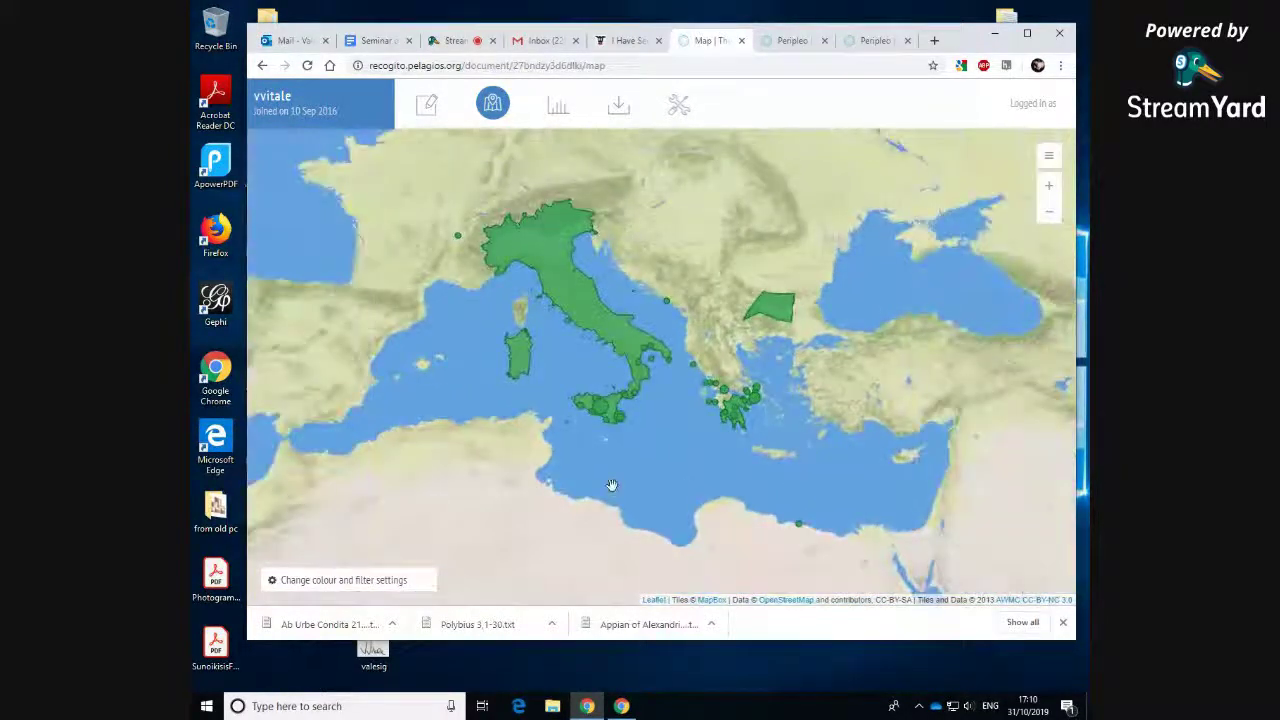
left_click_drag(614, 489, 634, 527)
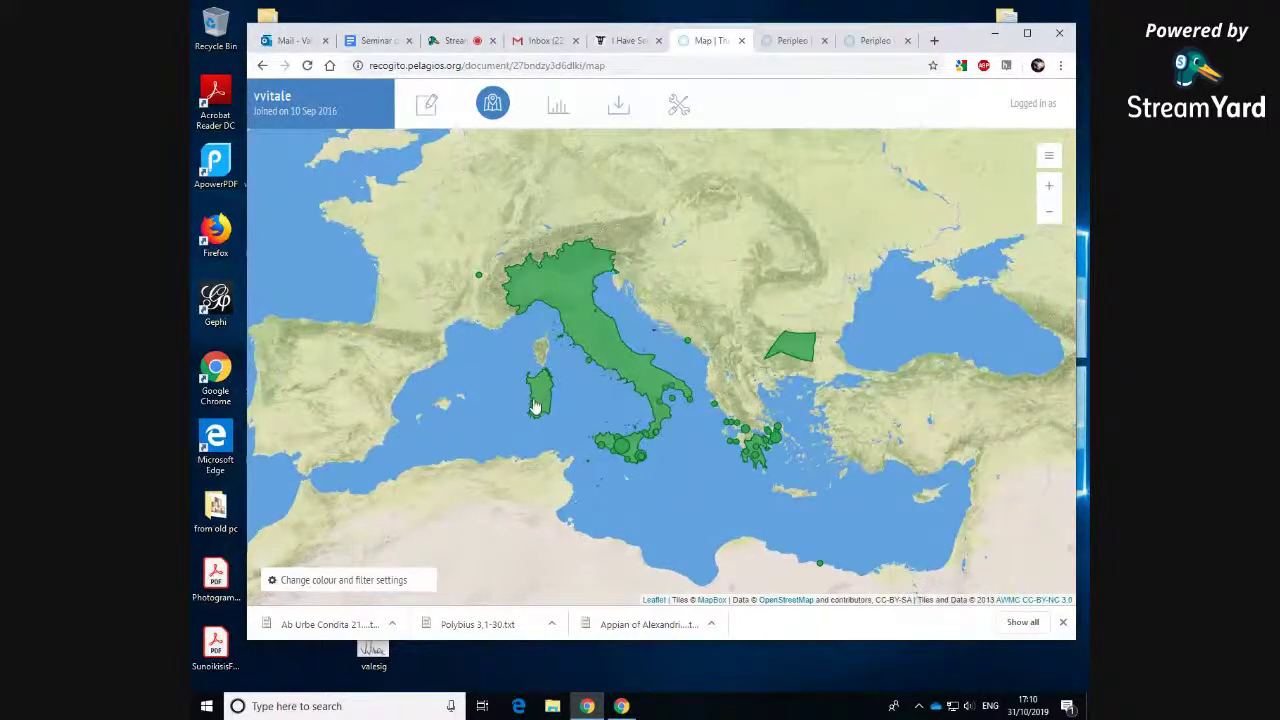
Step: From the Italy polygon's popup on the map, jump to Italy's mention in the text
left_click(597, 344)
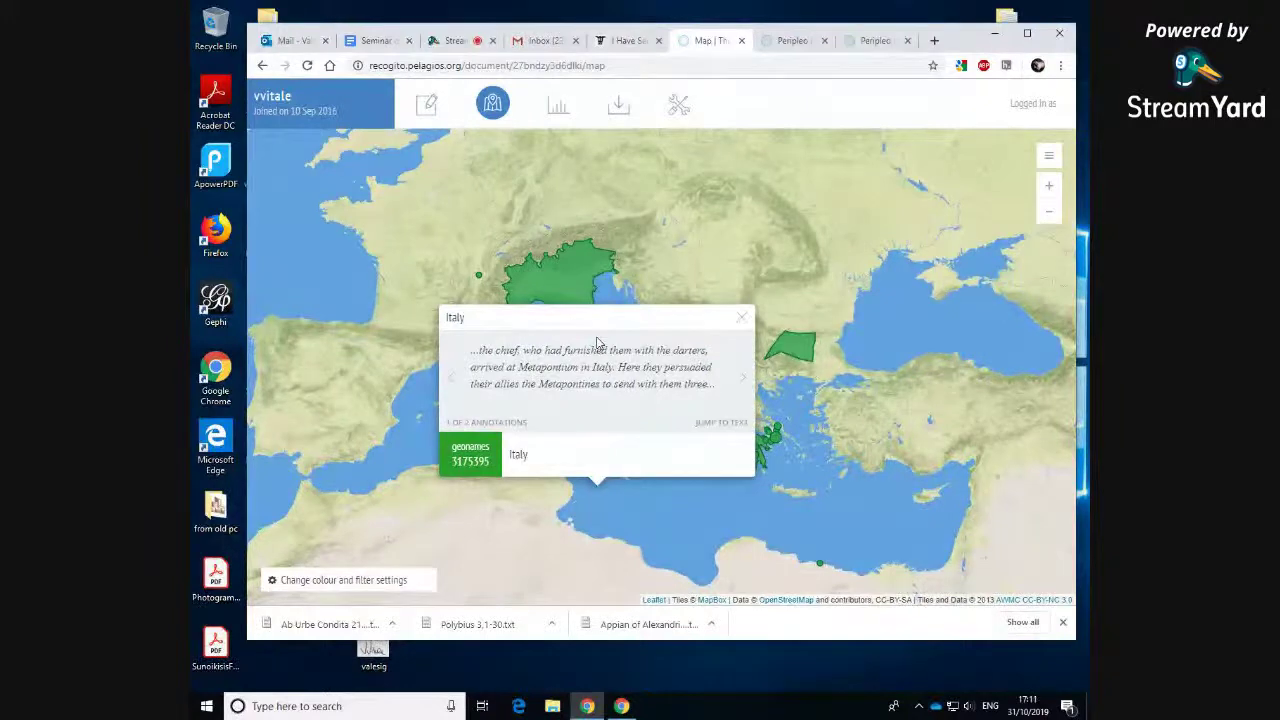
left_click(741, 318)
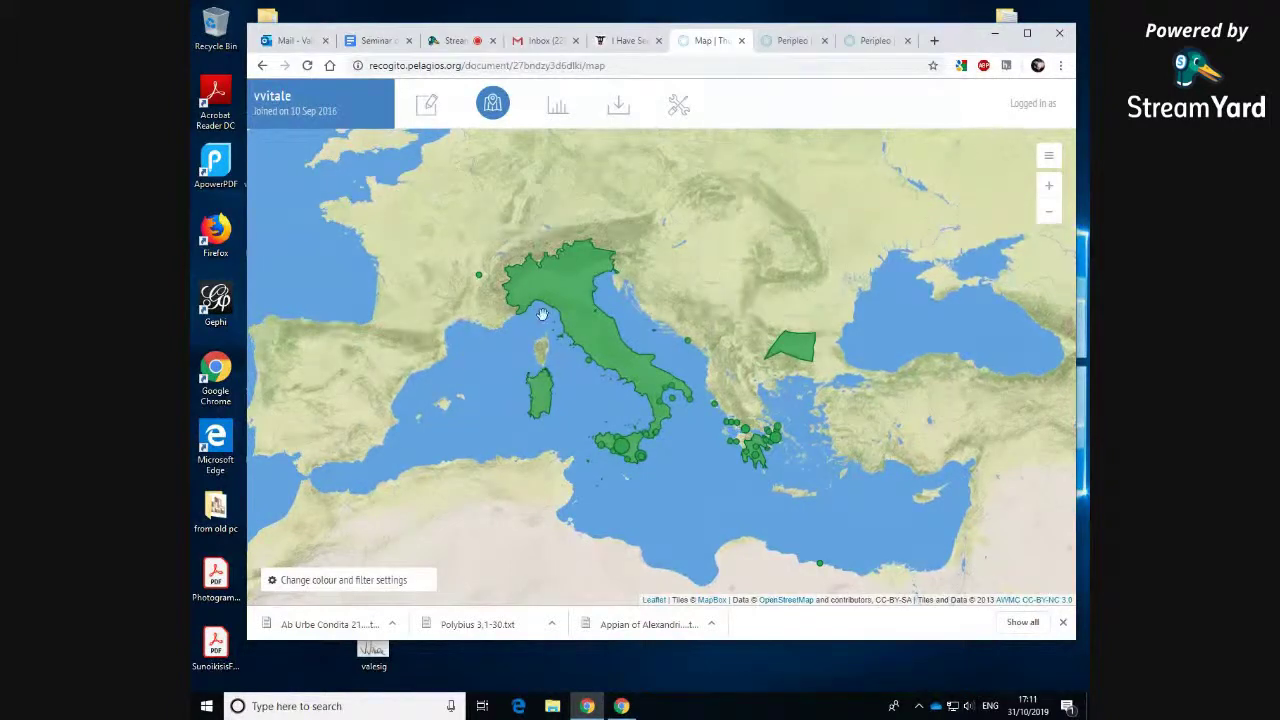
left_click(595, 344)
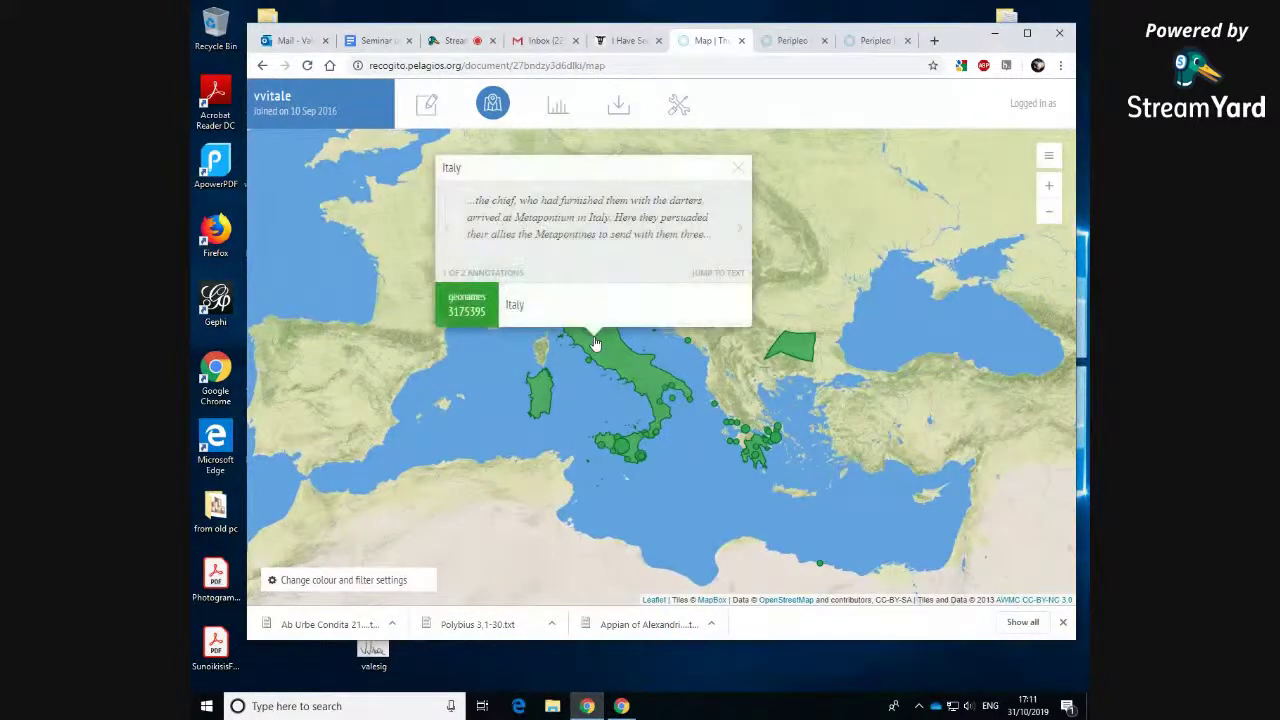
left_click(710, 274)
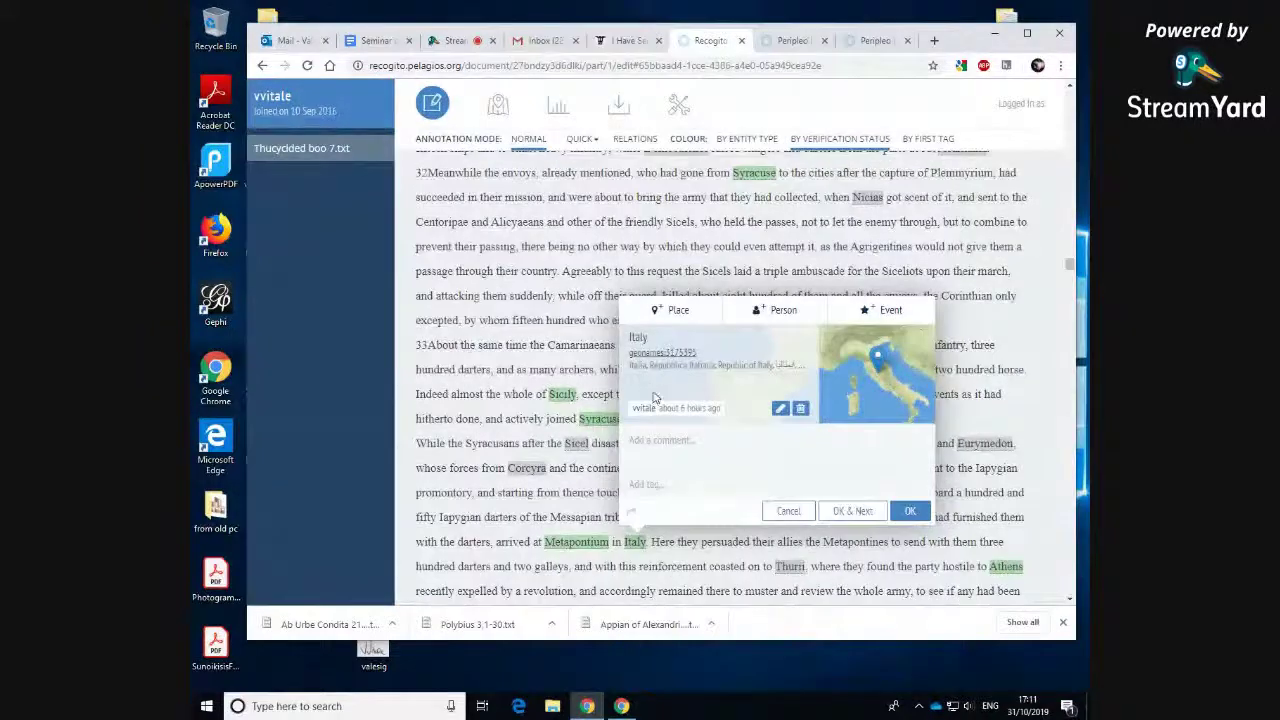
Step: Change Italy's place record by searching the gazetteer for 'Italia'
left_click(780, 408)
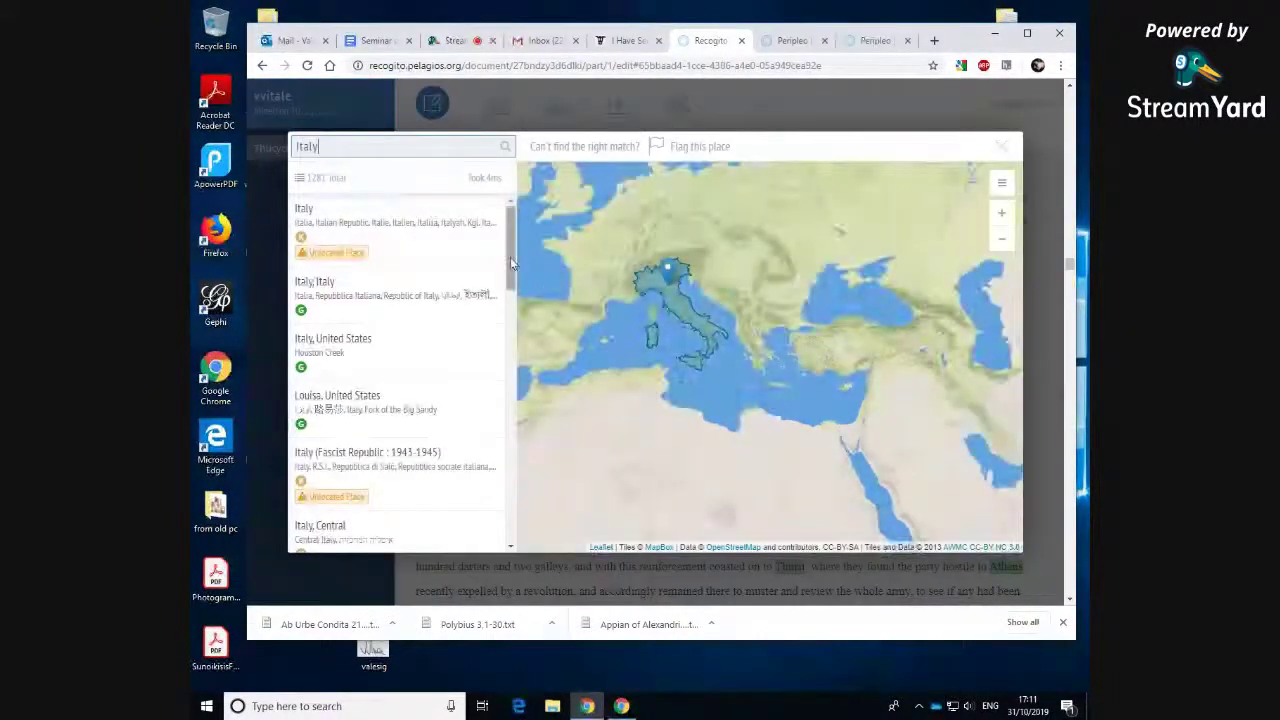
left_click_drag(511, 250, 507, 215)
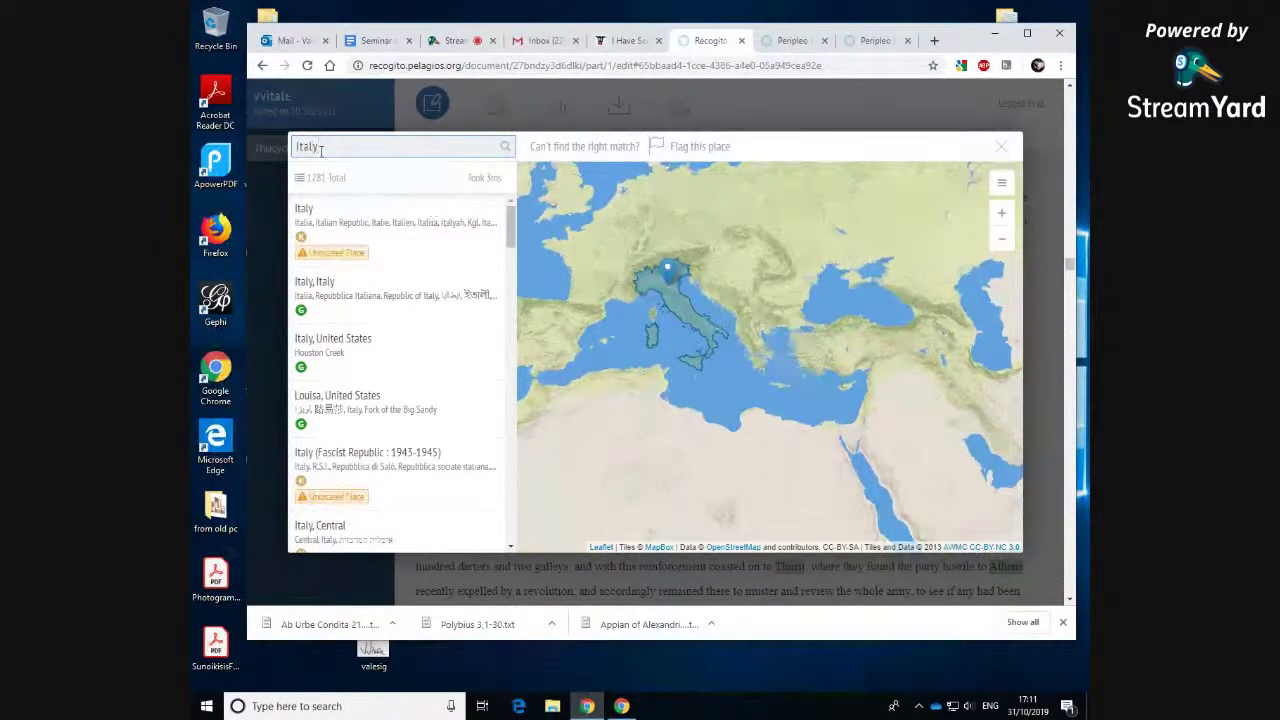
key("BackSpace")
type("ia")
left_click_drag(339, 146, 295, 147)
left_click(335, 147)
key("Return")
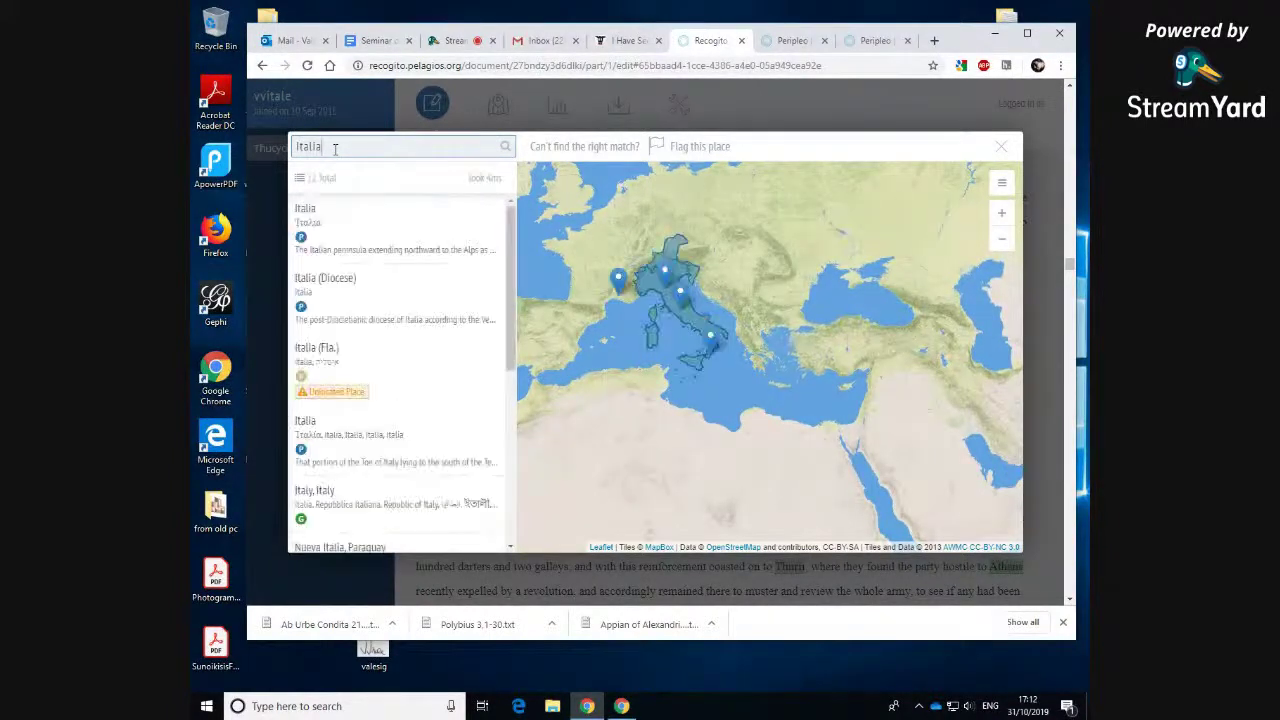
Step: Link Italy to Pleiades Italia (1052), save, and re-annotate the matching mentions
left_click(392, 233)
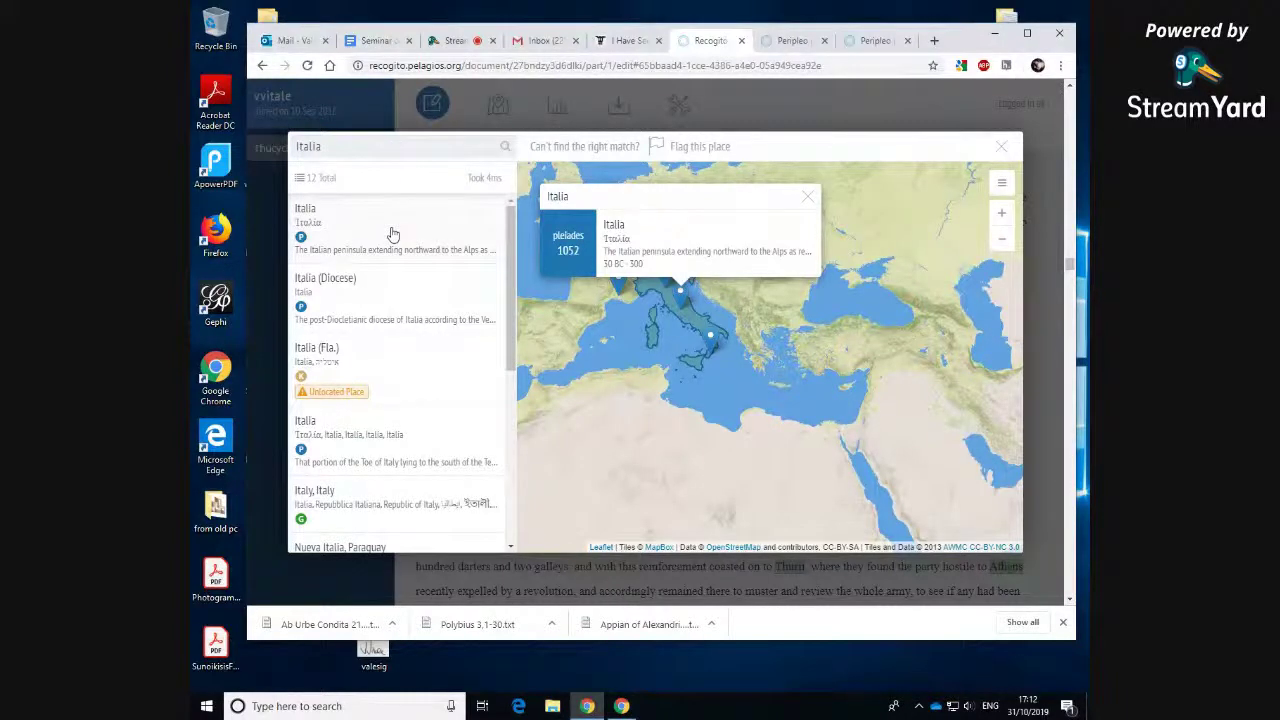
left_click(678, 248)
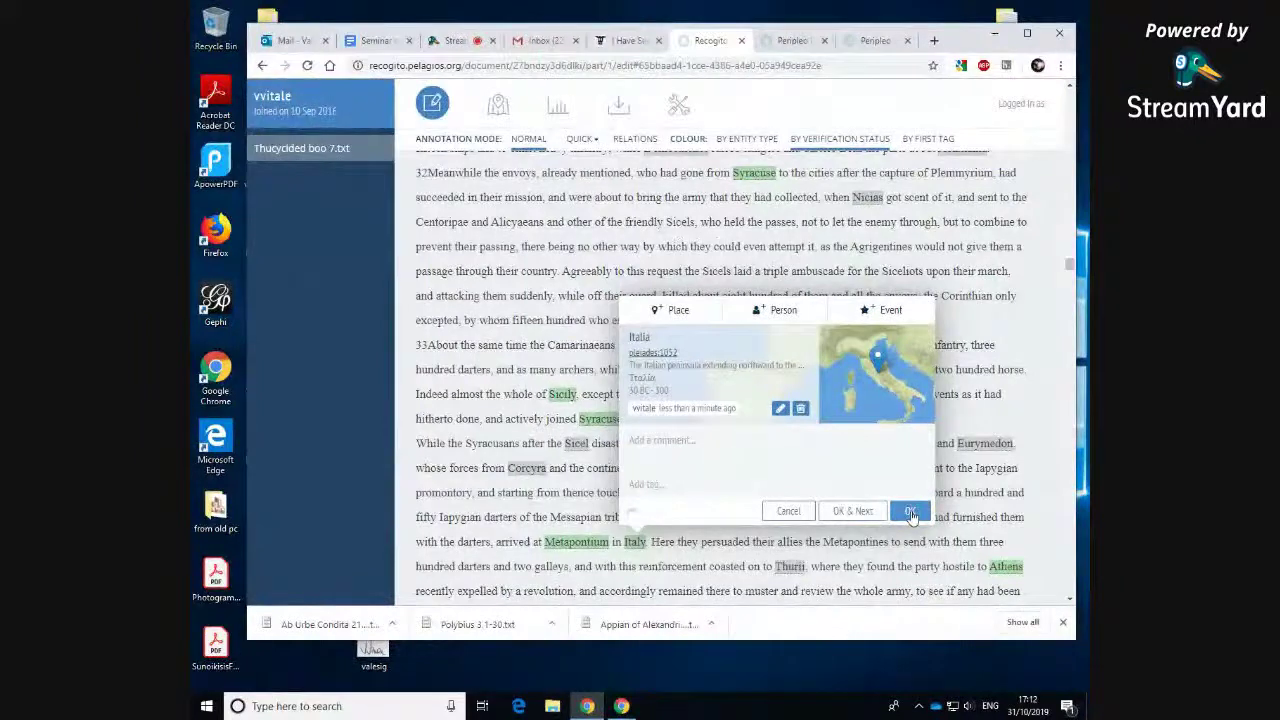
left_click(910, 512)
left_click(681, 346)
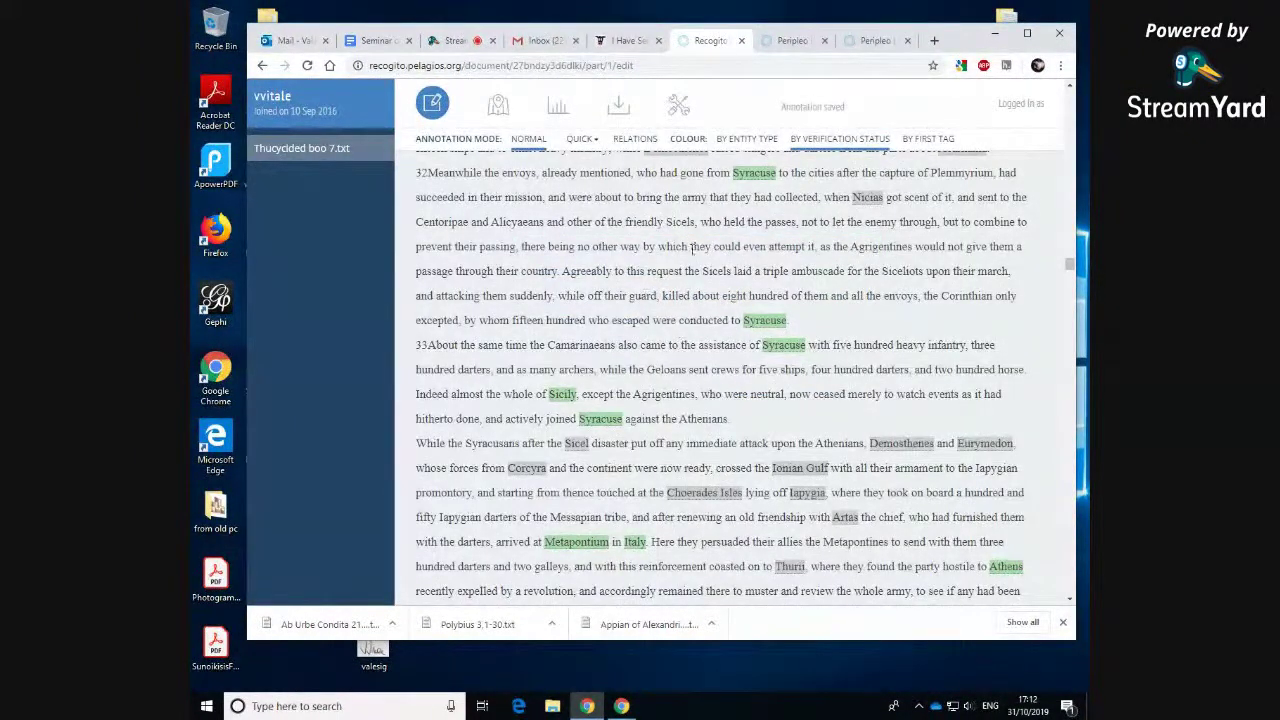
Step: Check the Italy annotation near Rome on the map of places, then return to My Documents
left_click(498, 108)
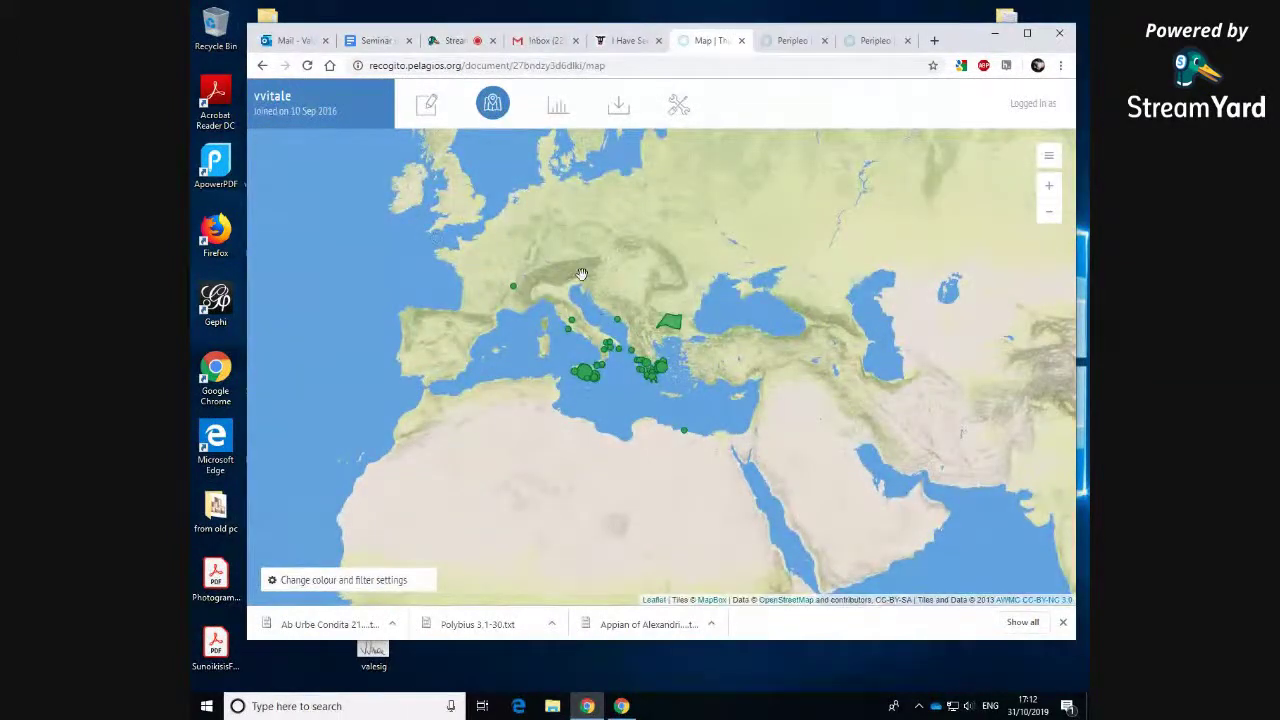
scroll(581, 274, "up", 1)
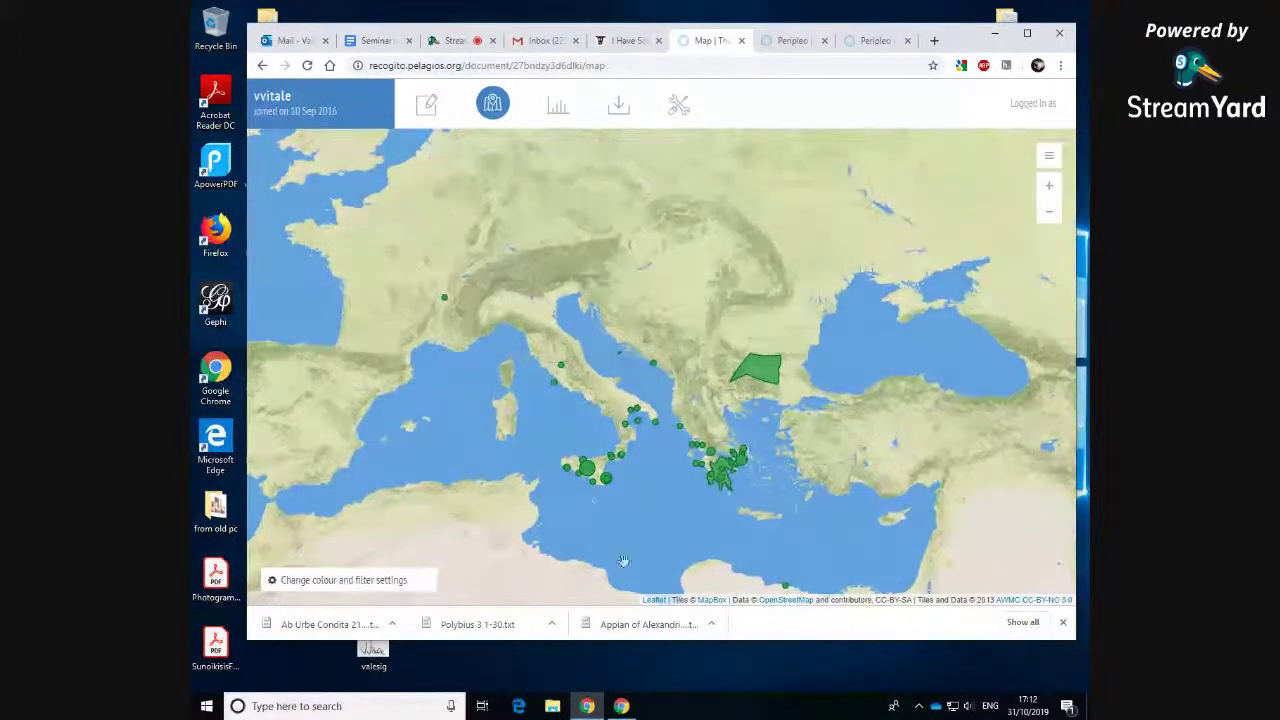
left_click(561, 368)
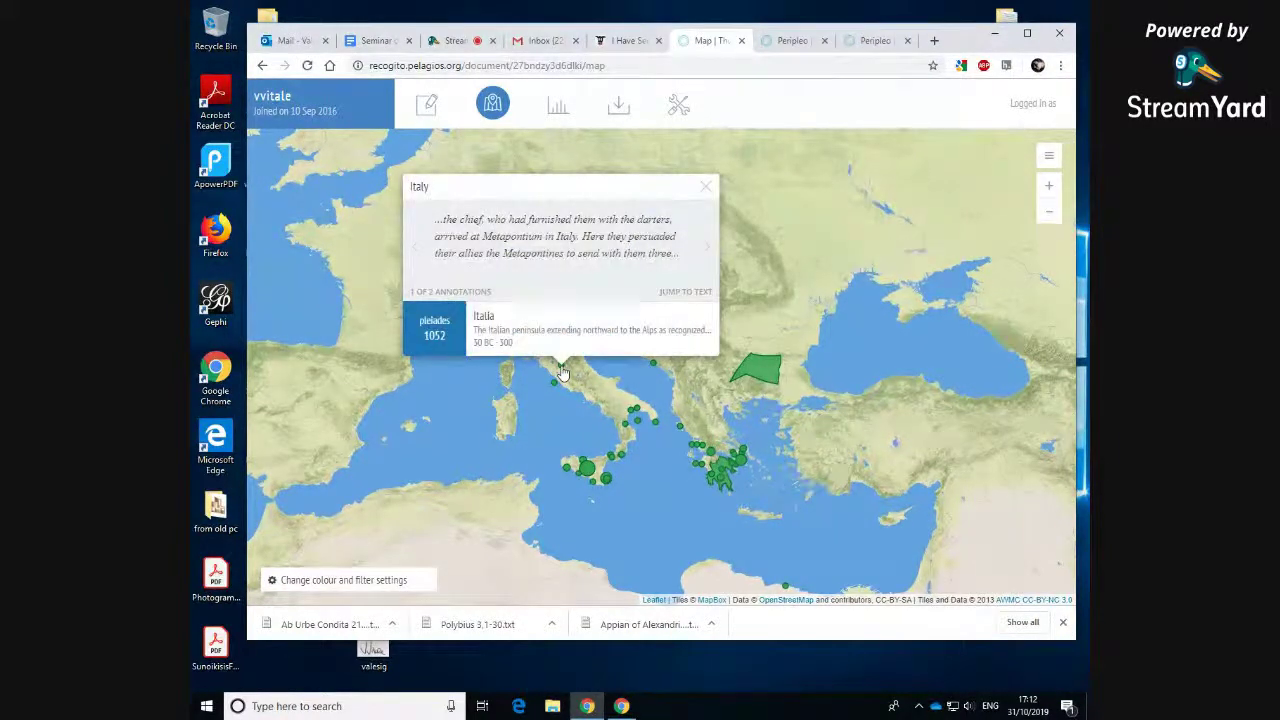
left_click(707, 187)
left_click(278, 98)
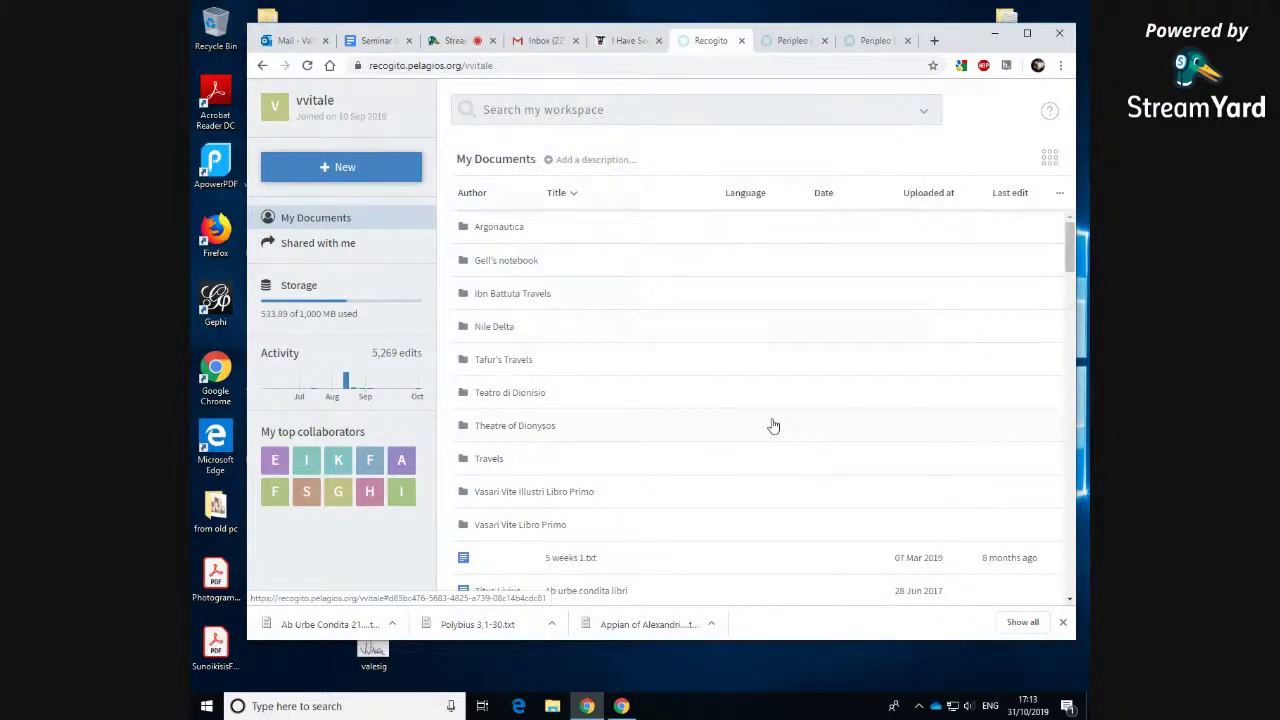
Step: Scroll the My Documents list and open the Teatro di Dionisio folder
scroll(773, 426, "down", 1)
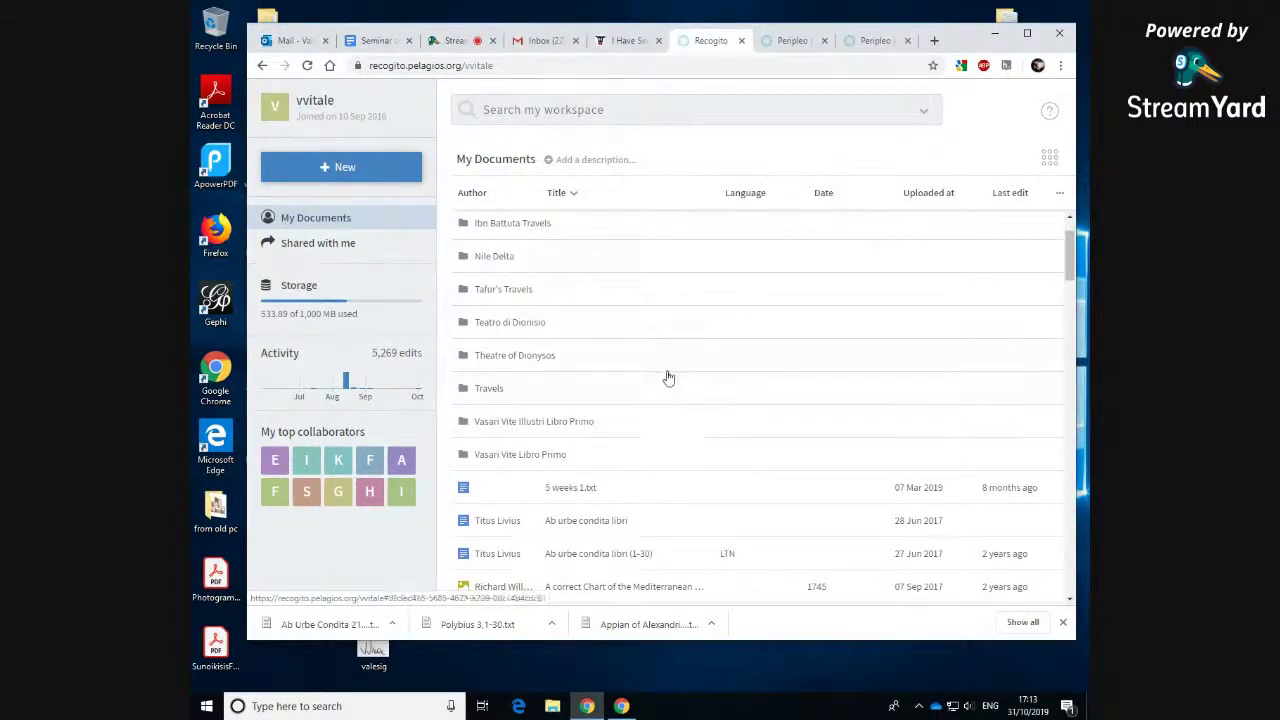
double_click(605, 327)
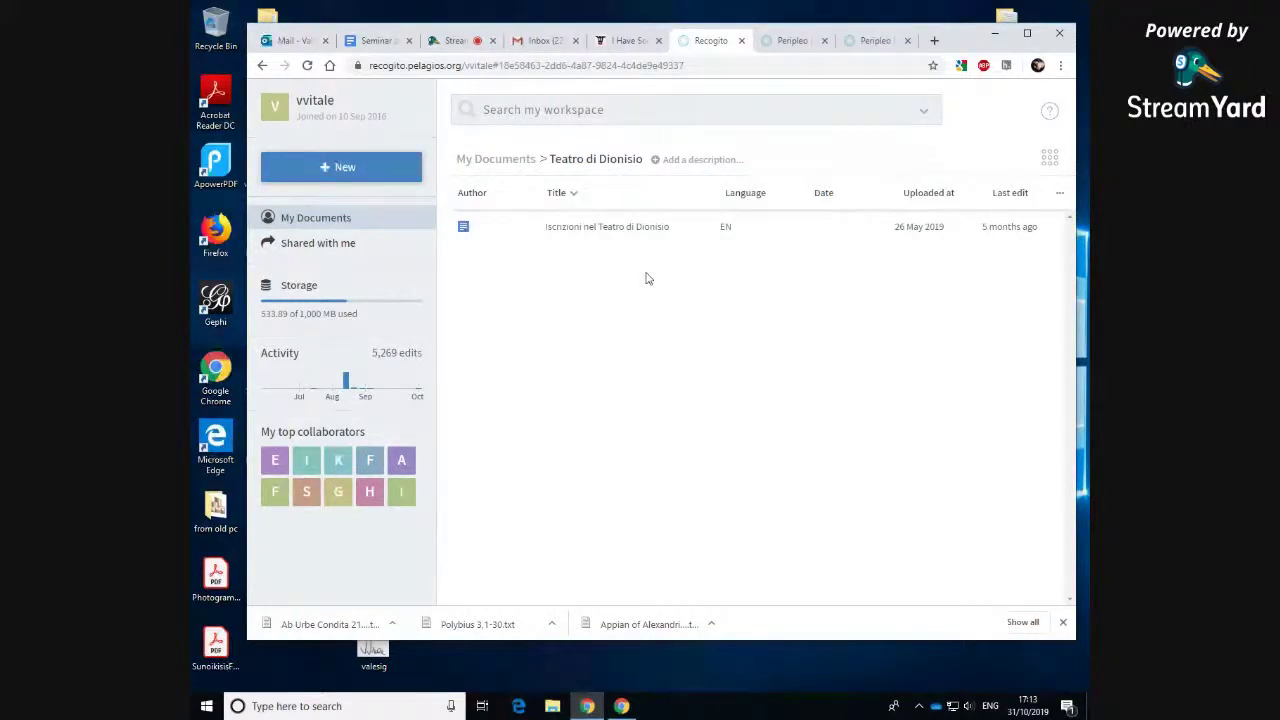
Step: Open Iscrizioni nel Teatro di Dionisio, browse its parts through Honours for the poet Philippides, then show the map
double_click(620, 226)
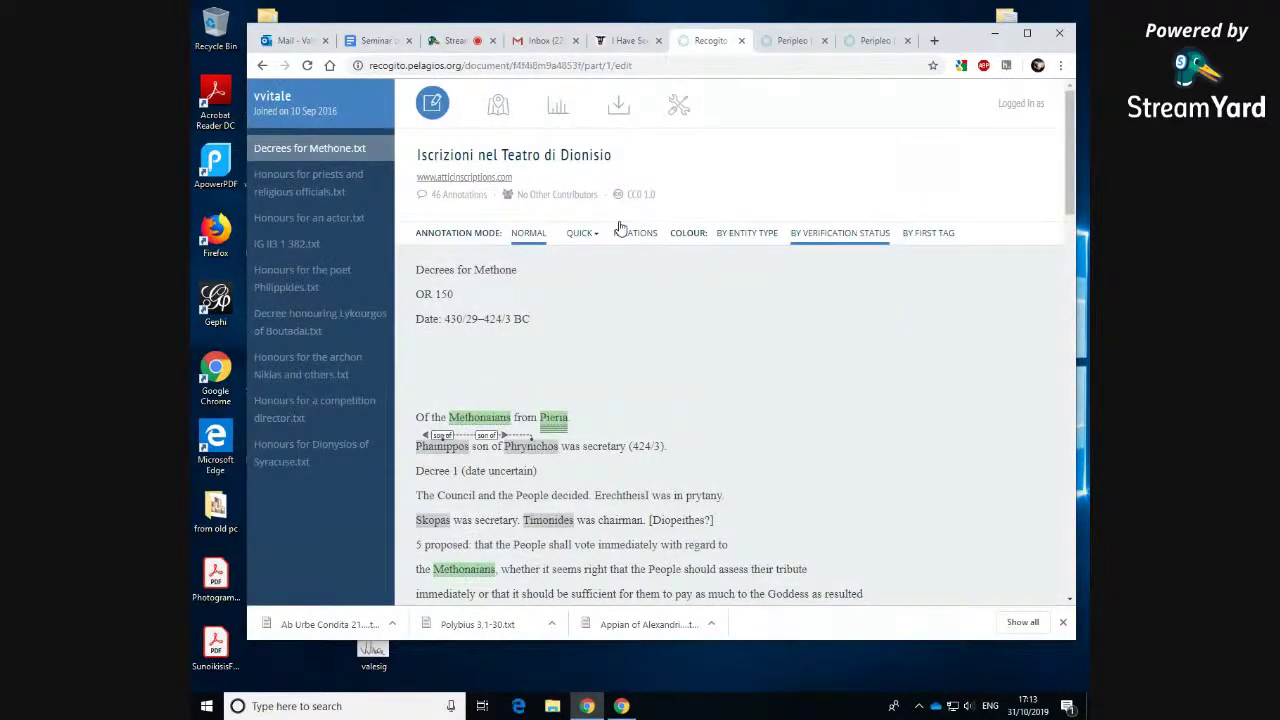
left_click(336, 190)
left_click(320, 218)
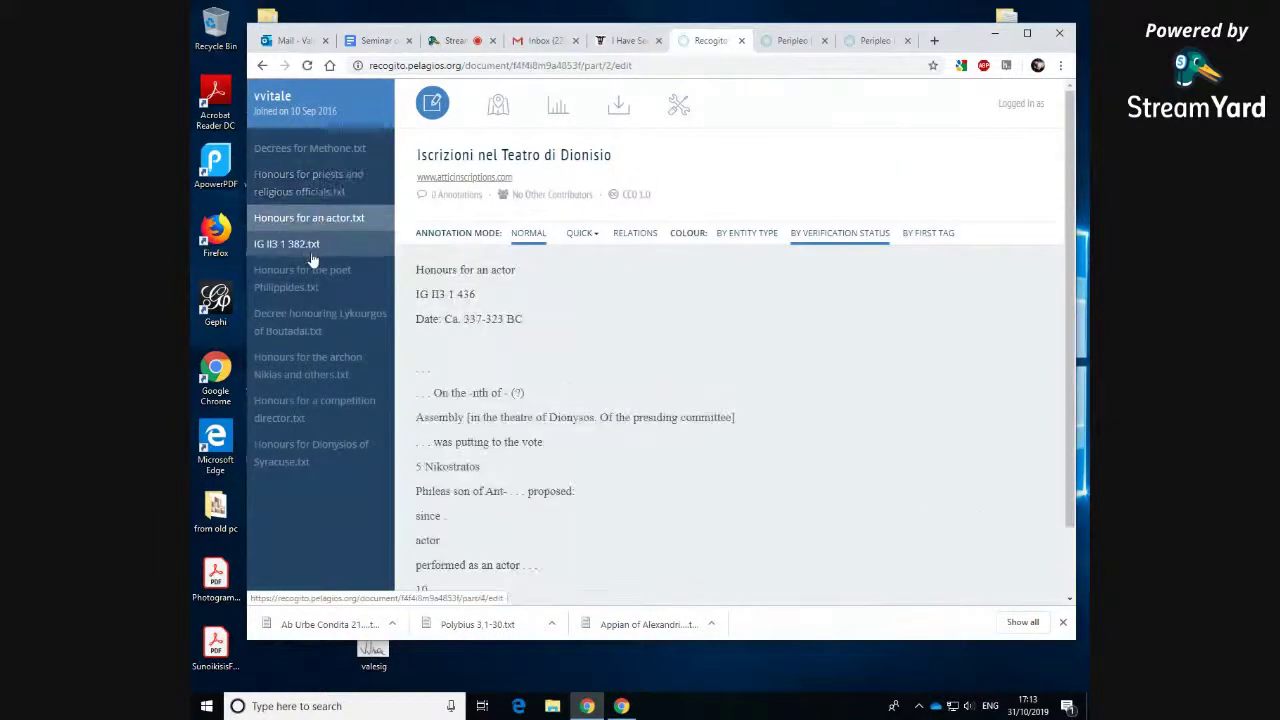
left_click(312, 250)
left_click(314, 287)
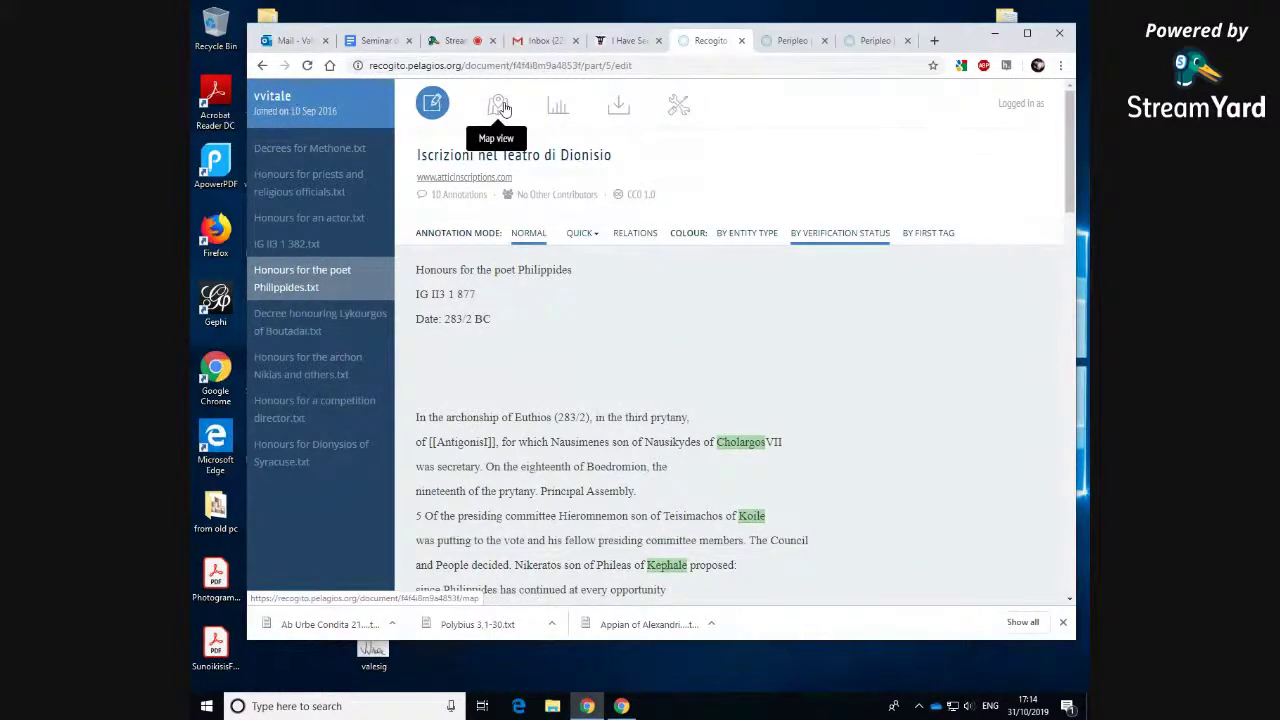
left_click(501, 106)
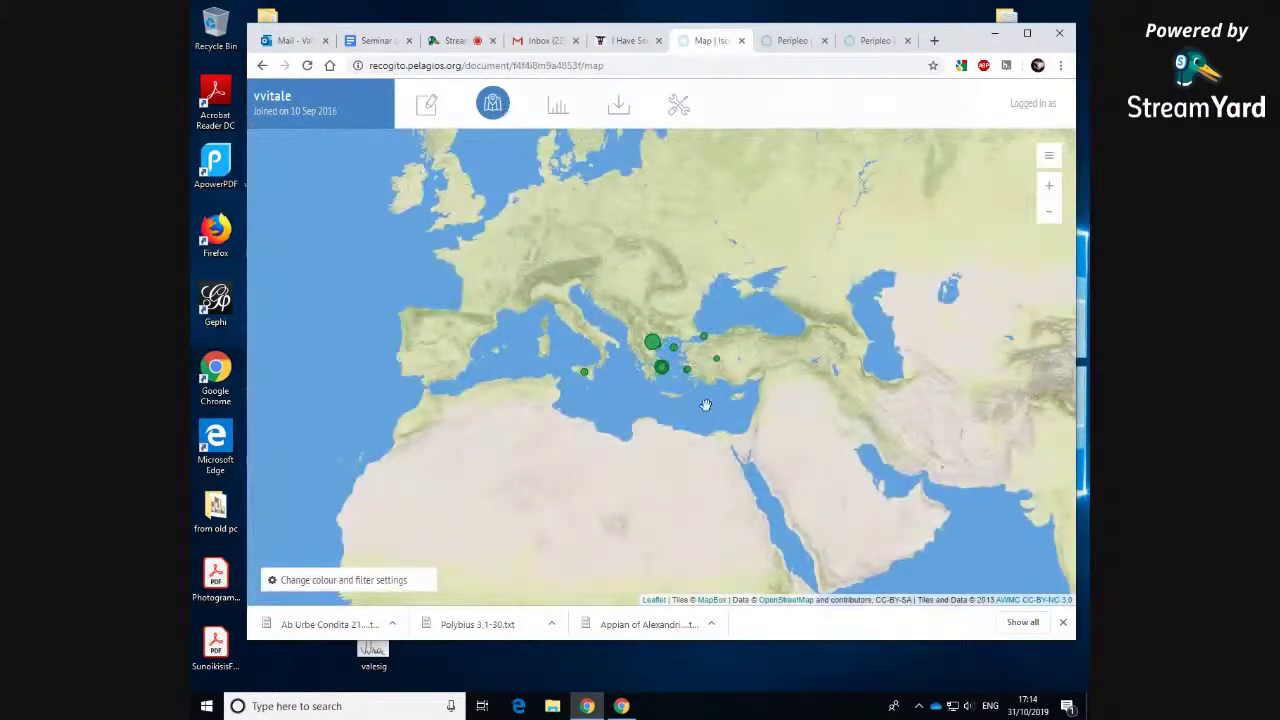
Step: Zoom the map to Greece, inspect the Sicily annotation, then return to My Documents
scroll(705, 405, "up", 1)
left_click_drag(617, 403, 666, 530)
scroll(662, 475, "up", 1)
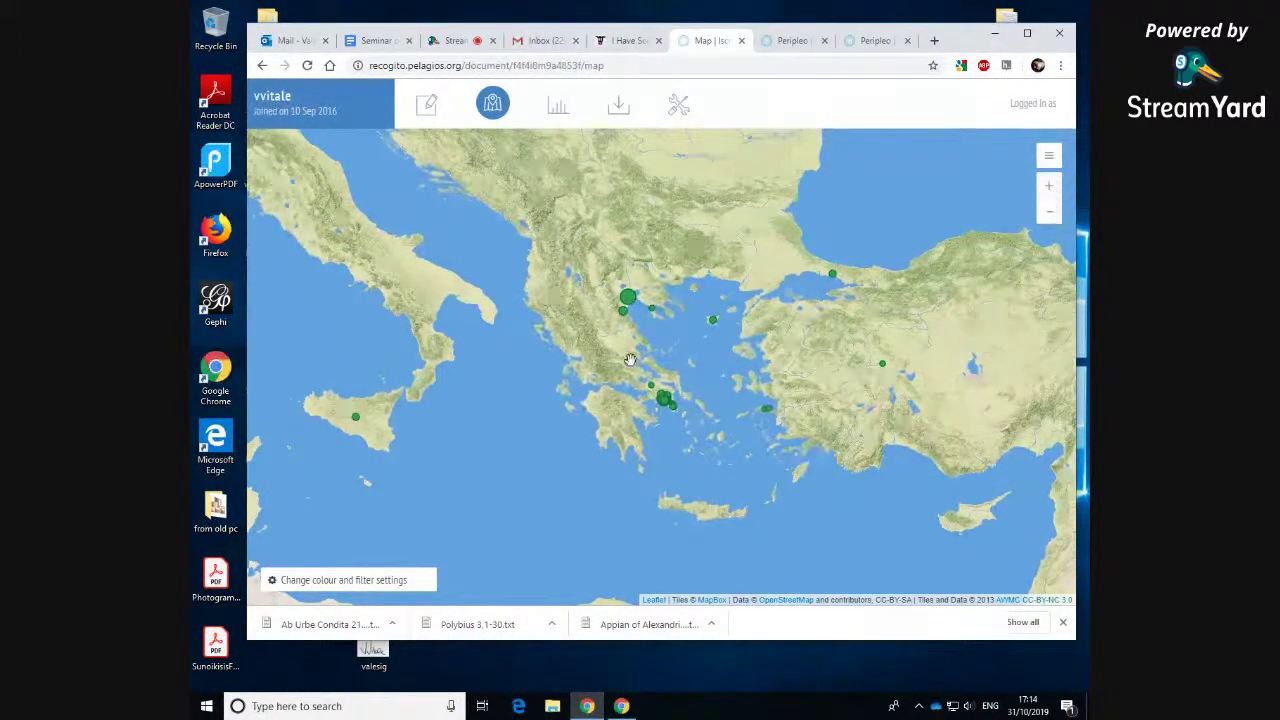
scroll(643, 346, "up", 1)
scroll(636, 497, "down", 1)
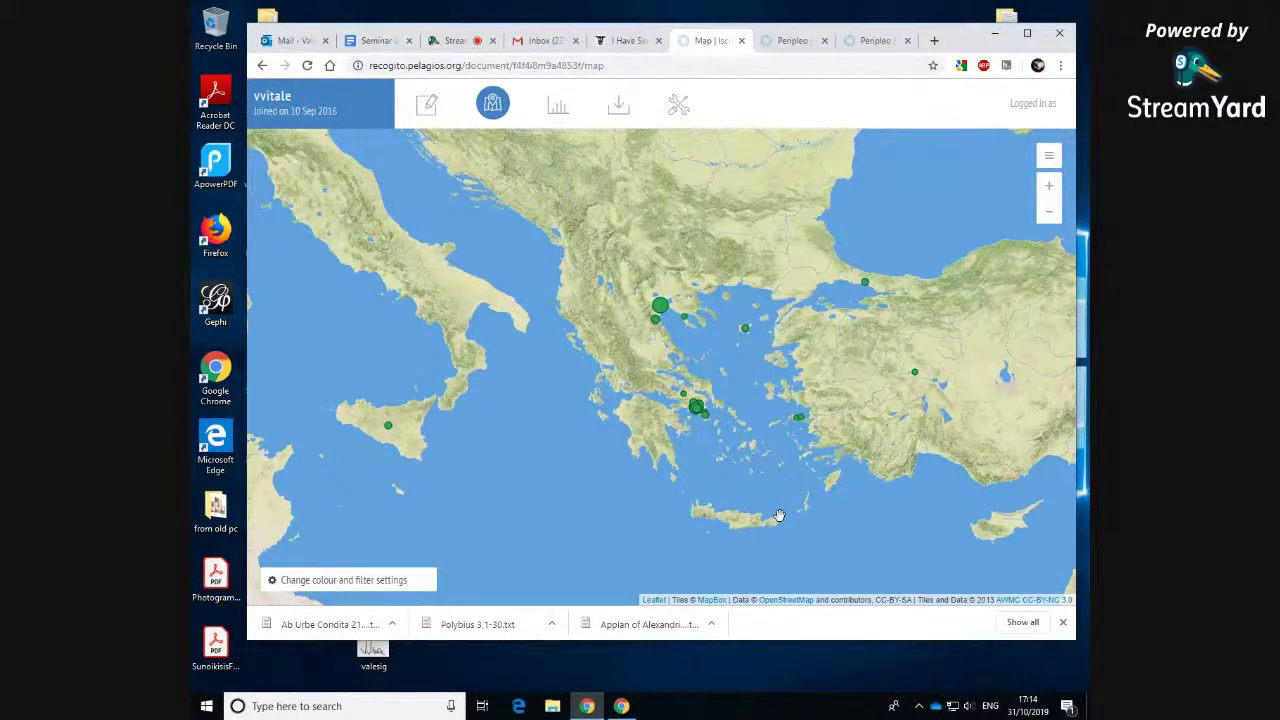
left_click(390, 424)
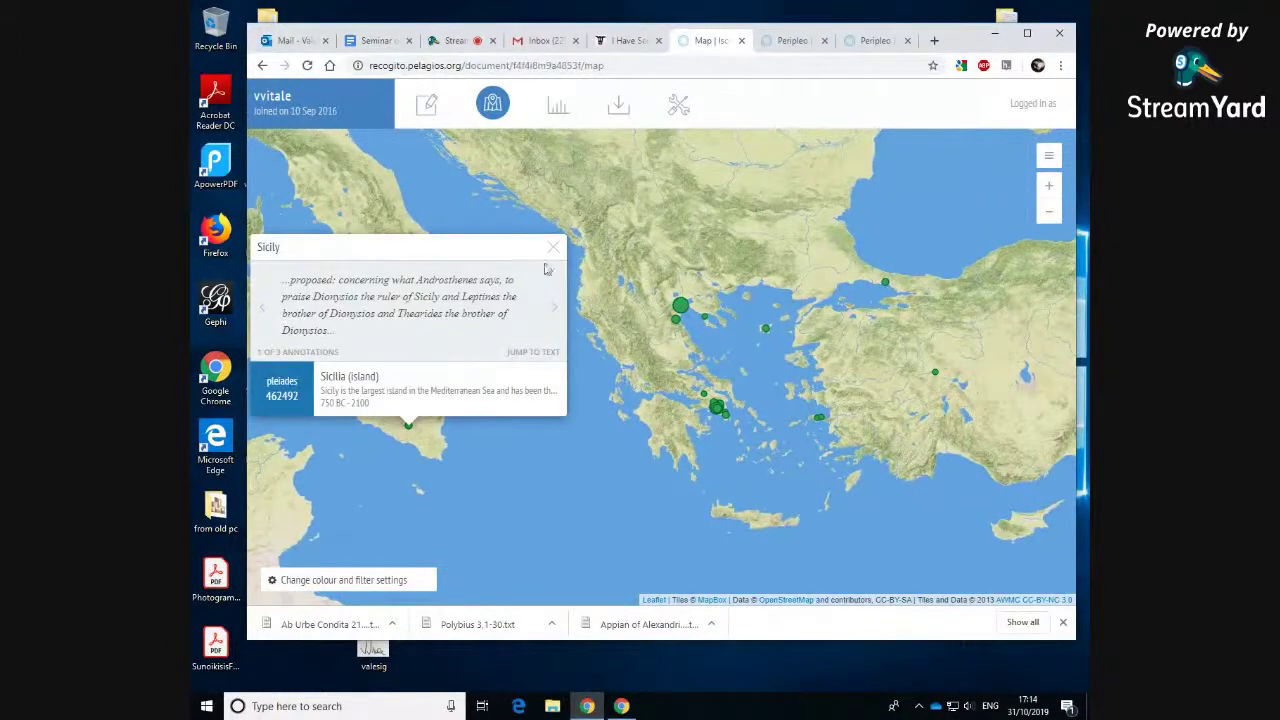
left_click(553, 240)
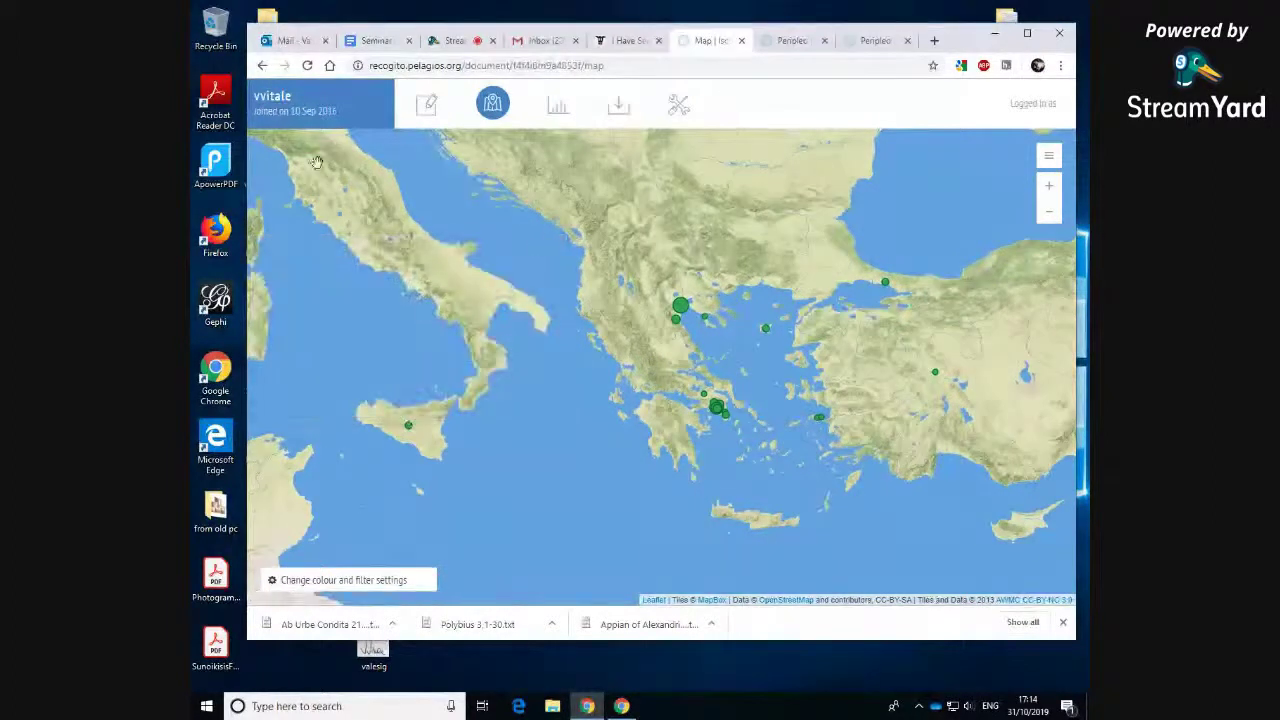
left_click(272, 101)
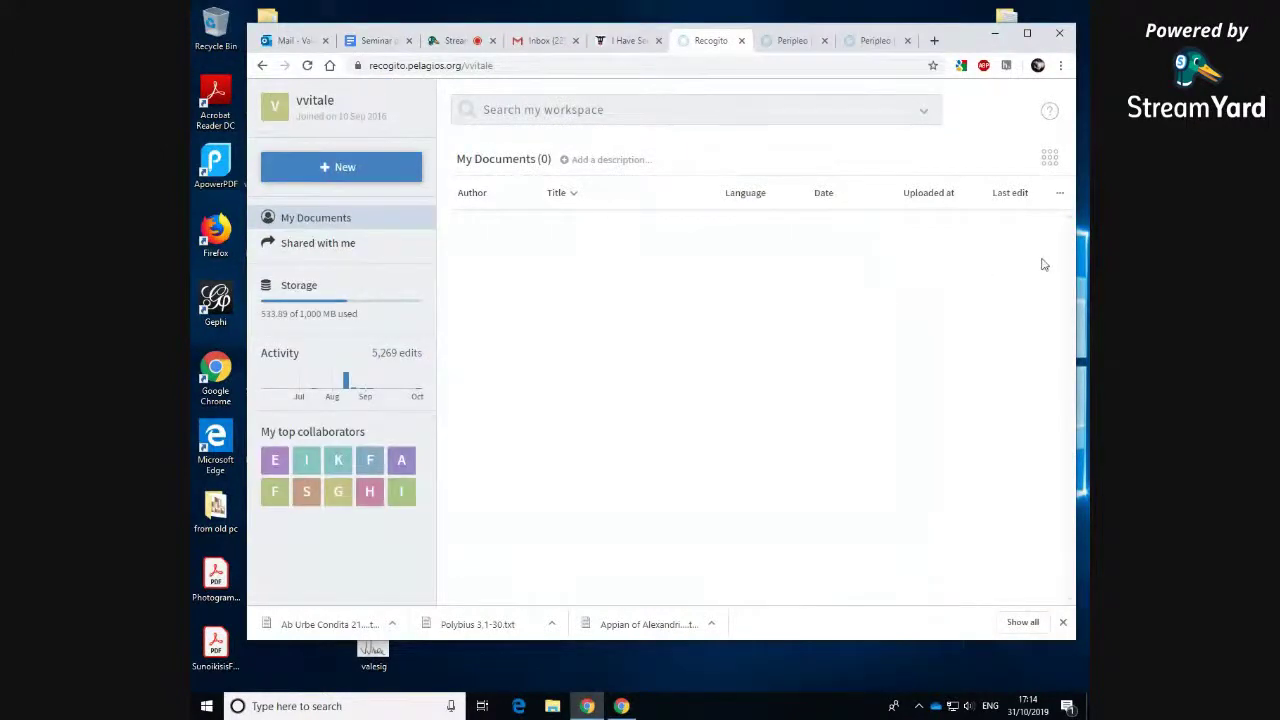
Step: Browse the My Documents list and sort it by the Author column
scroll(851, 363, "down", 5)
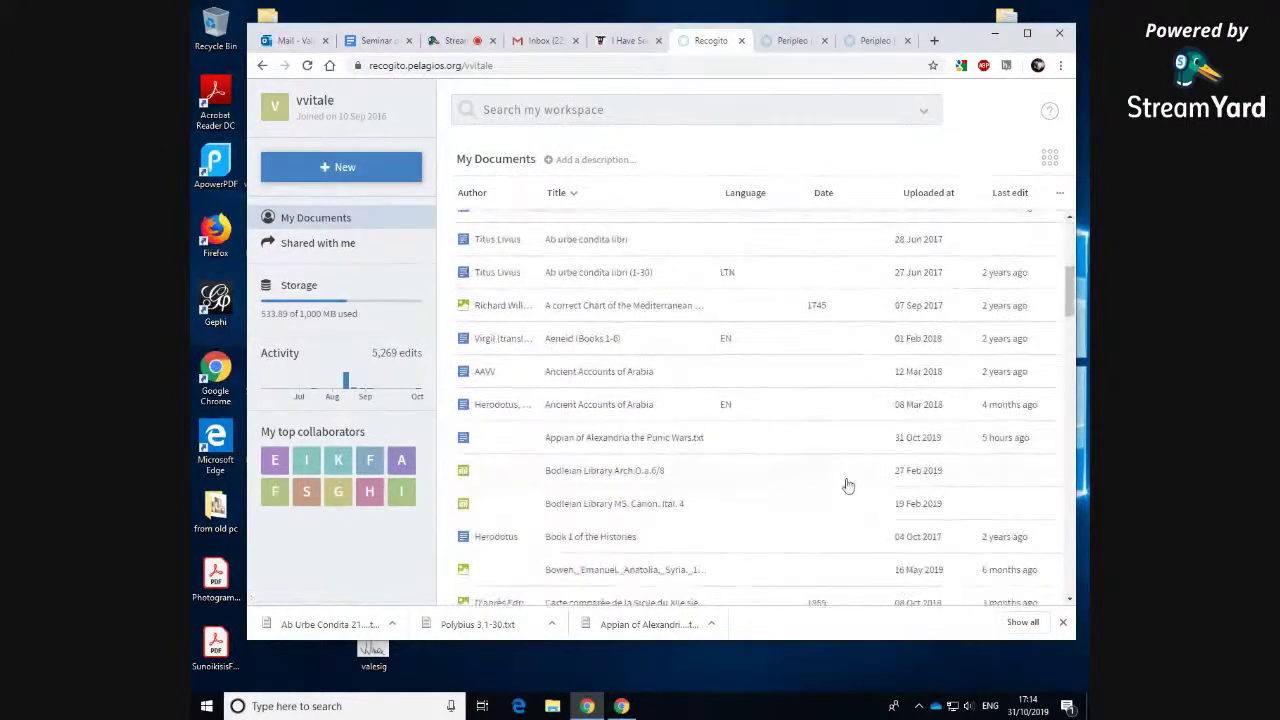
scroll(829, 502, "down", 3)
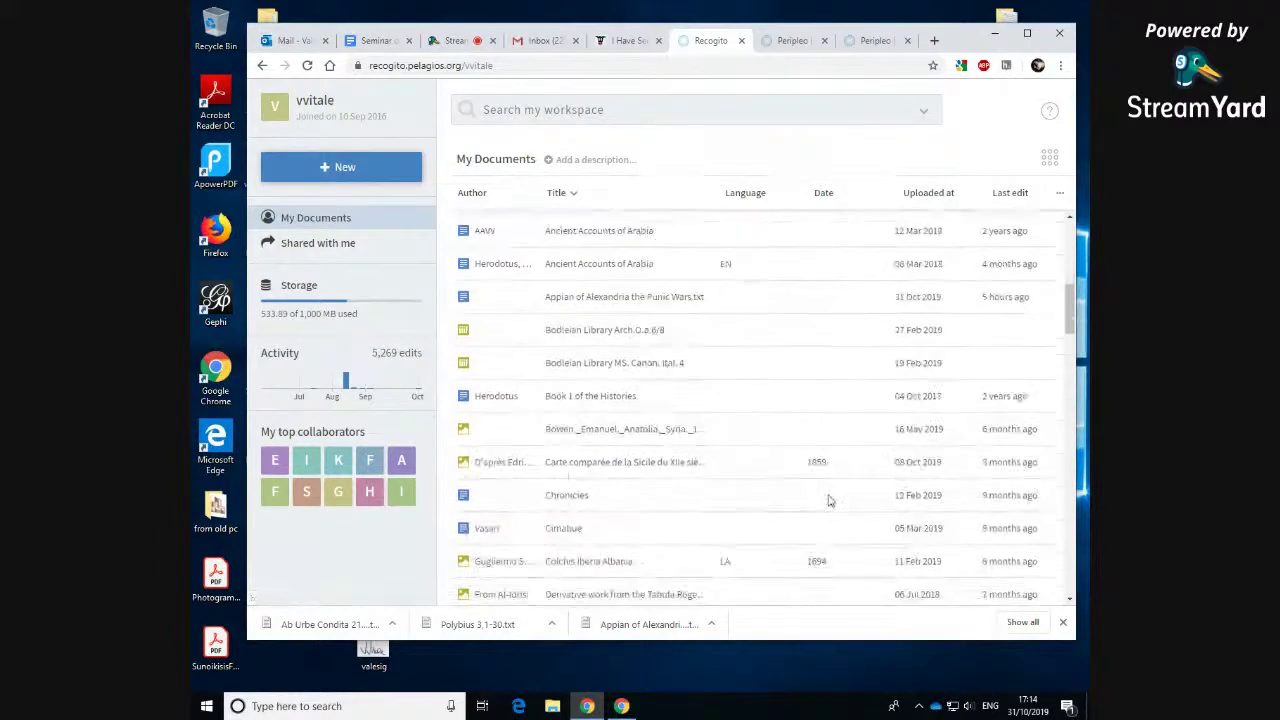
scroll(614, 525, "down", 3)
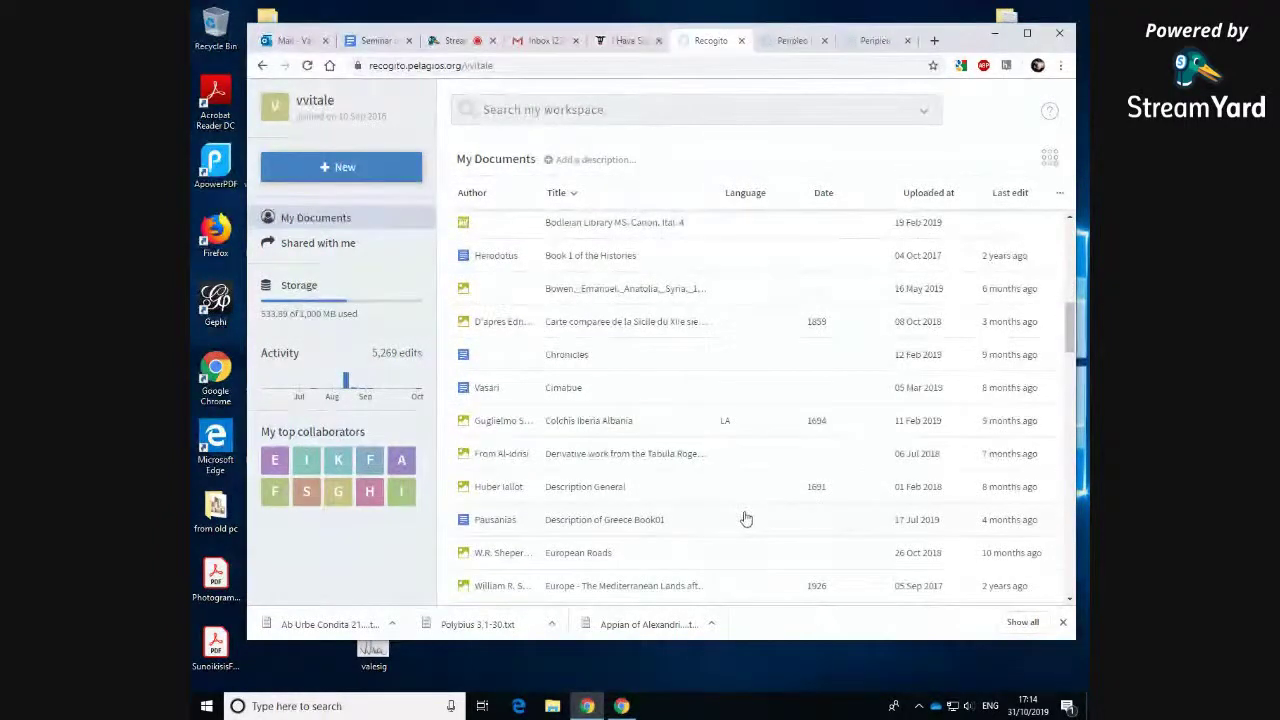
scroll(745, 518, "down", 3)
scroll(745, 518, "up", 10)
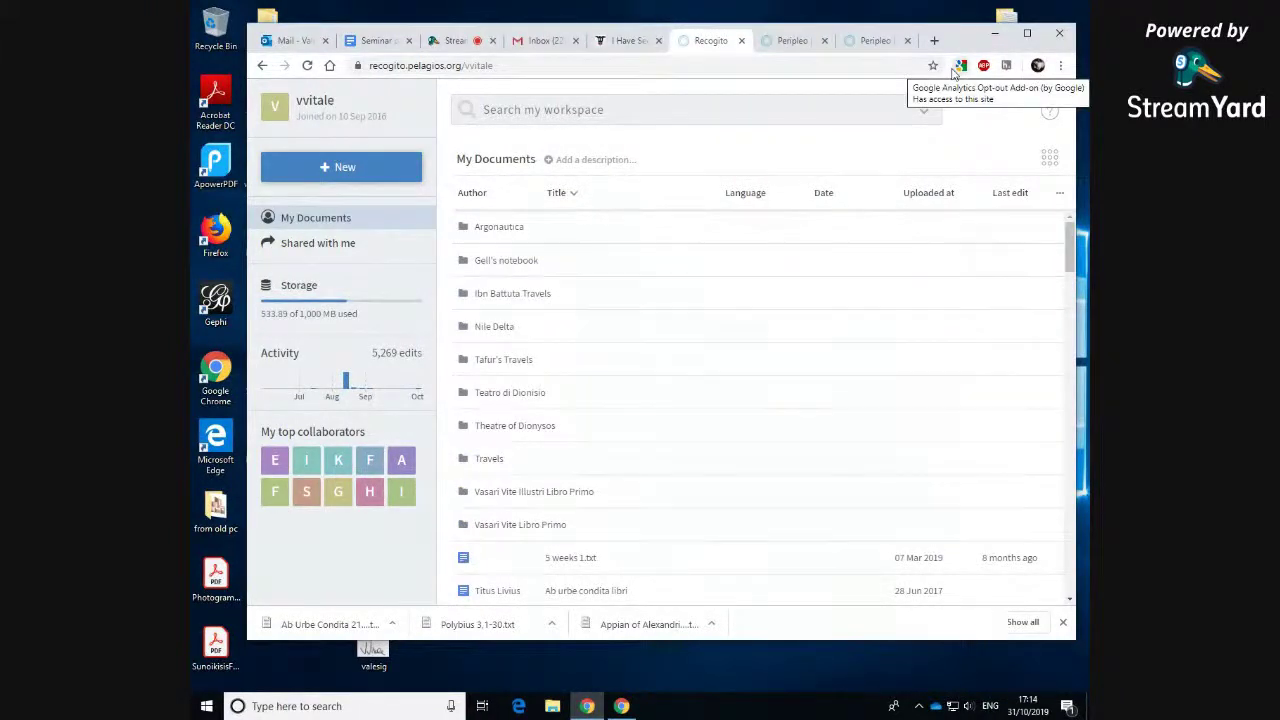
scroll(826, 394, "down", 2)
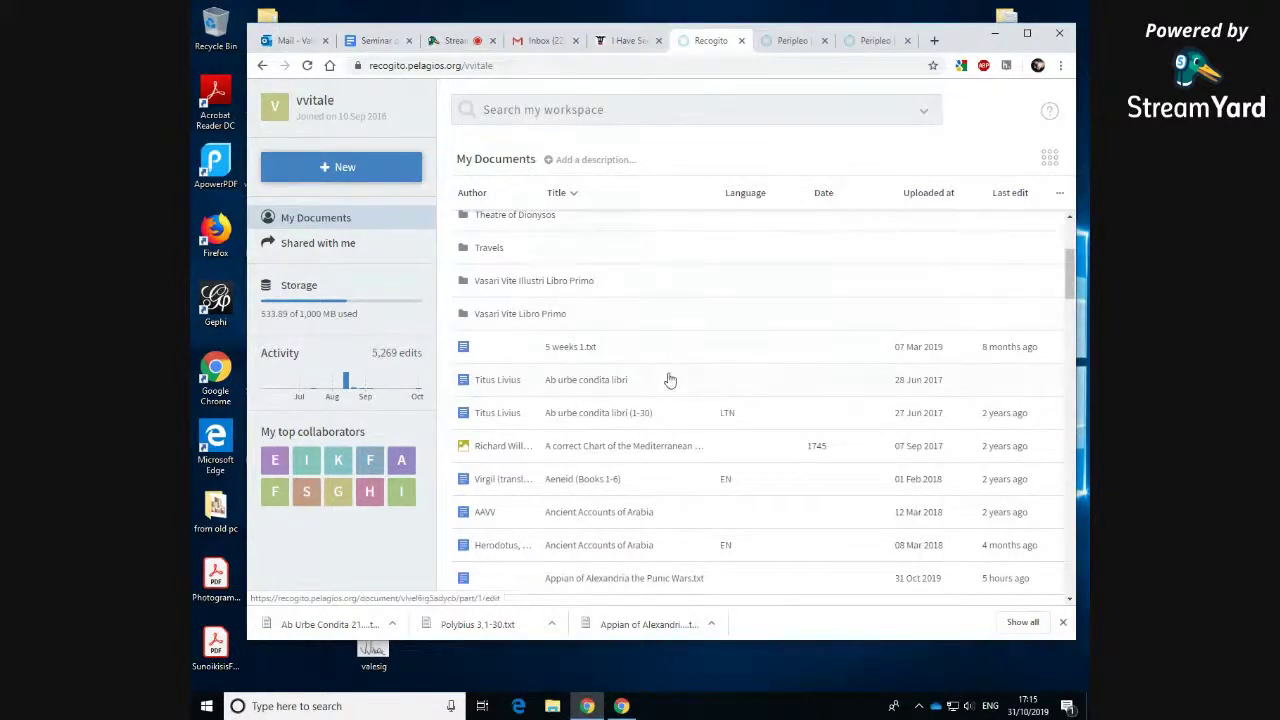
scroll(669, 379, "down", 3)
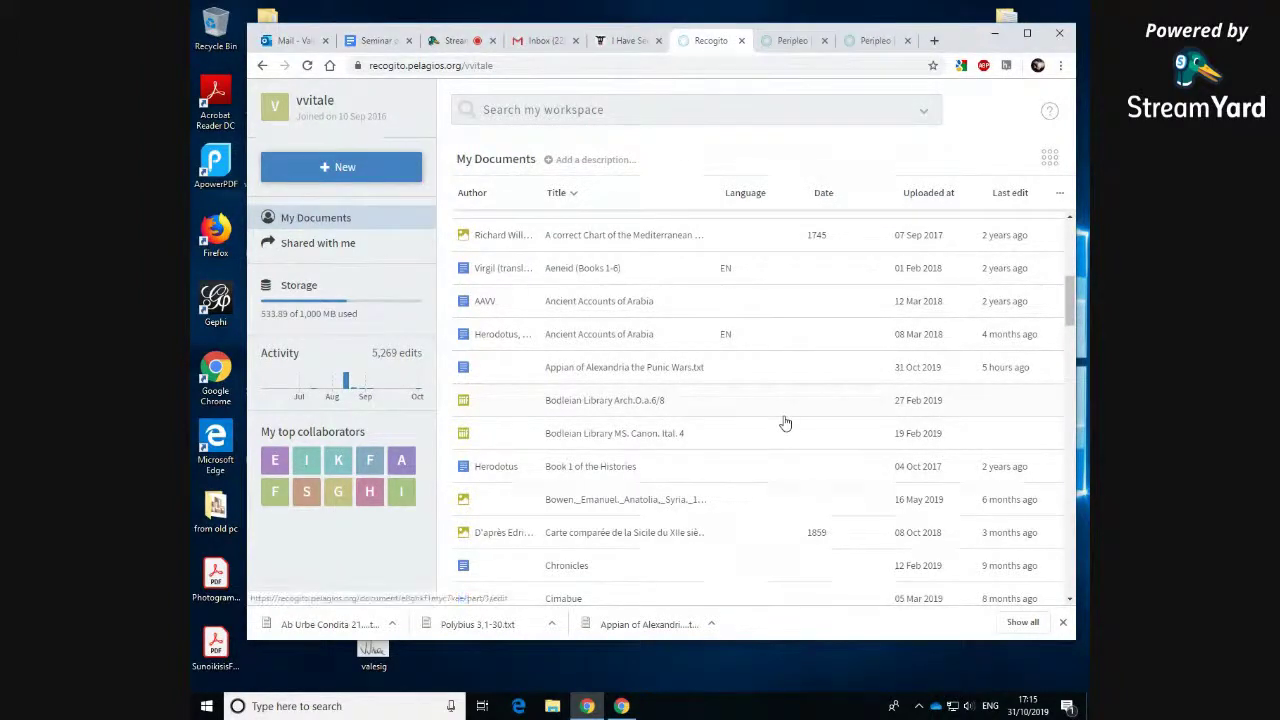
scroll(785, 423, "down", 3)
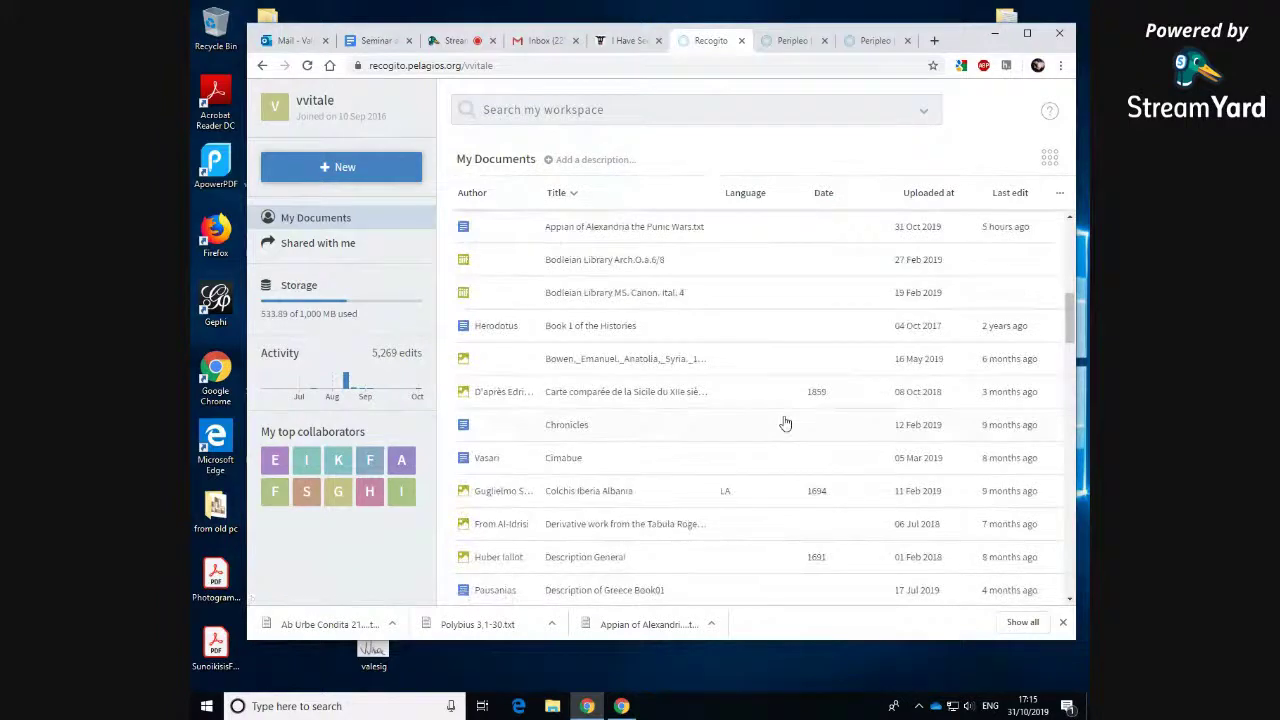
scroll(785, 423, "up", 5)
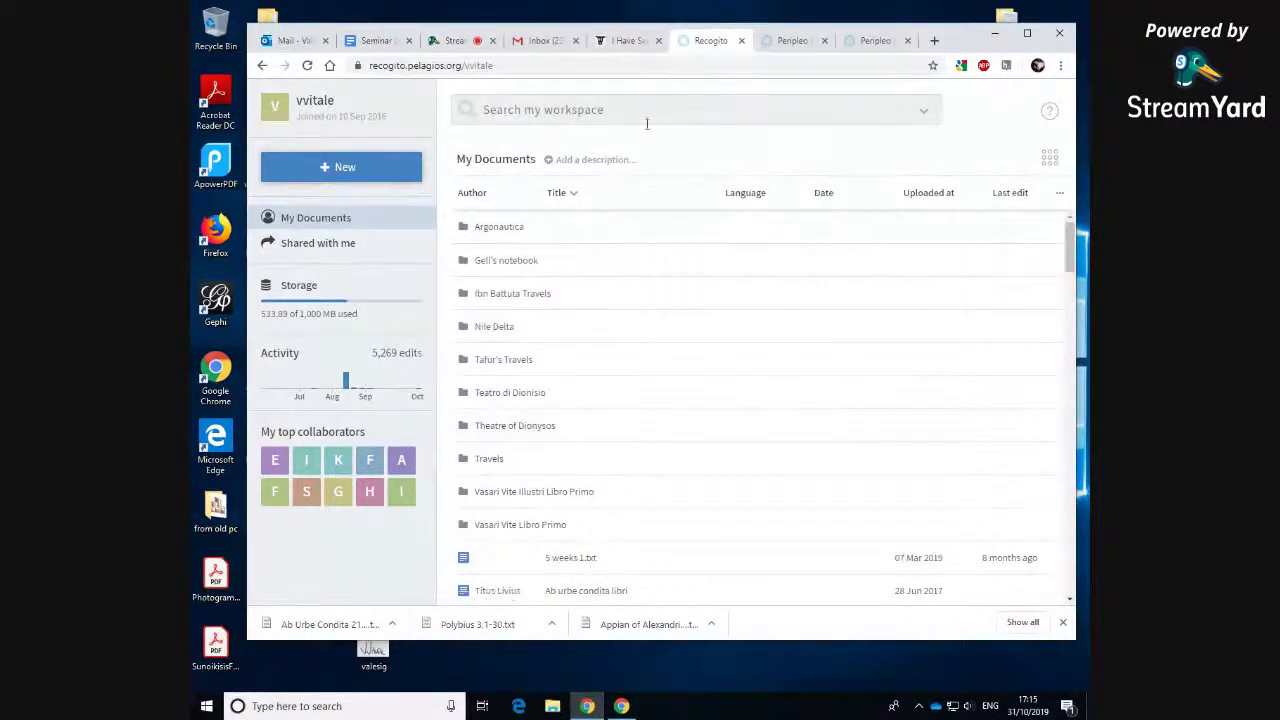
scroll(617, 340, "down", 2)
scroll(617, 340, "up", 2)
left_click(478, 198)
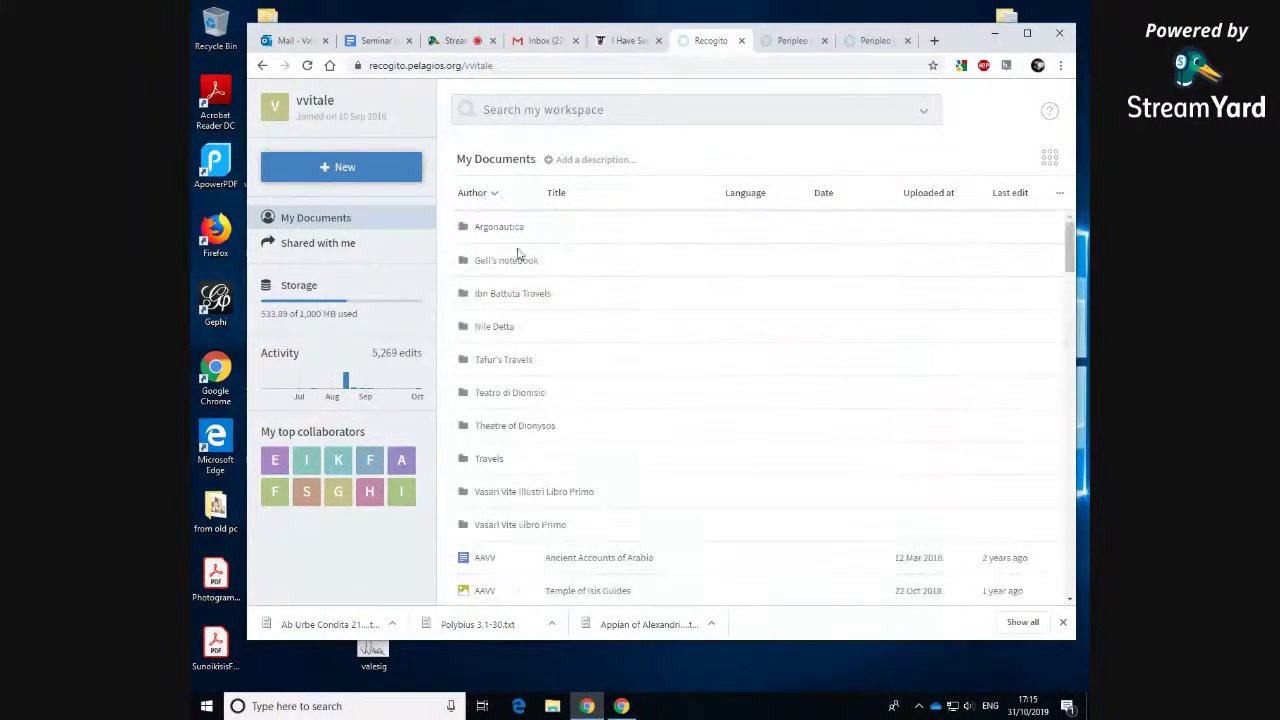
scroll(700, 420, "down", 2)
scroll(732, 433, "down", 3)
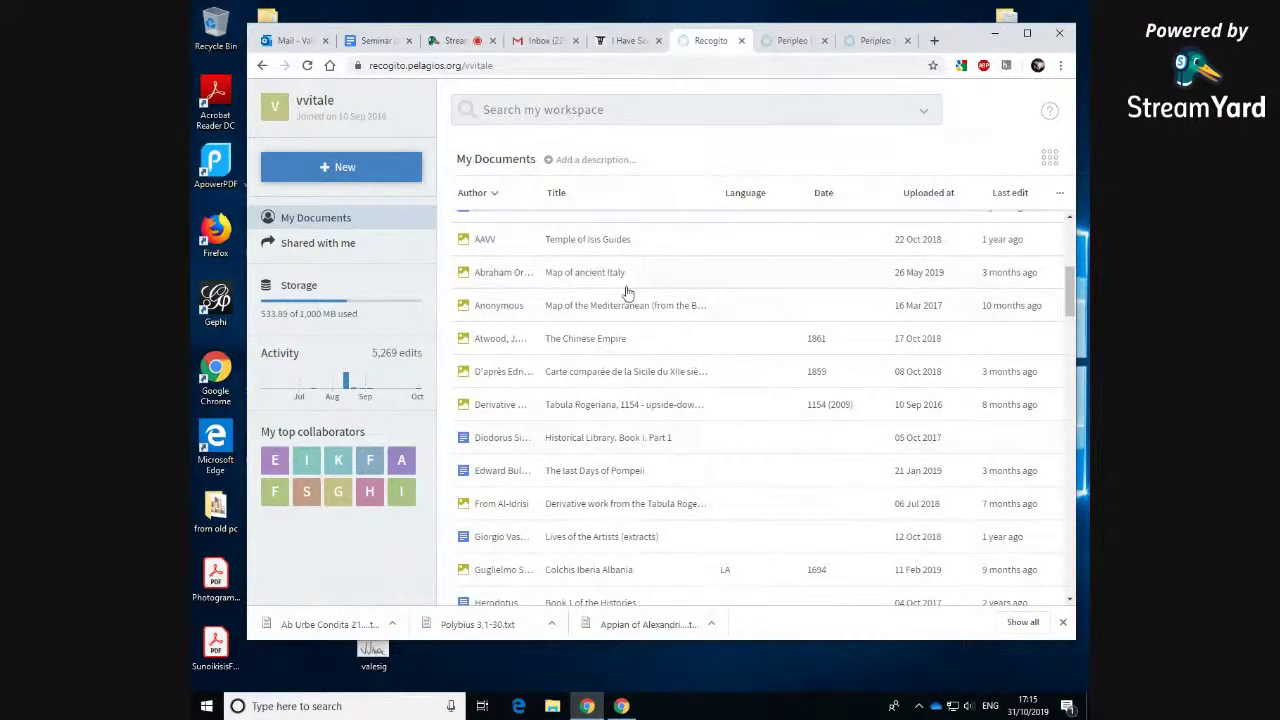
Step: Open Anonymous: Map of the Mediterranean, zoom the image in and out, then show its places on the map
double_click(551, 307)
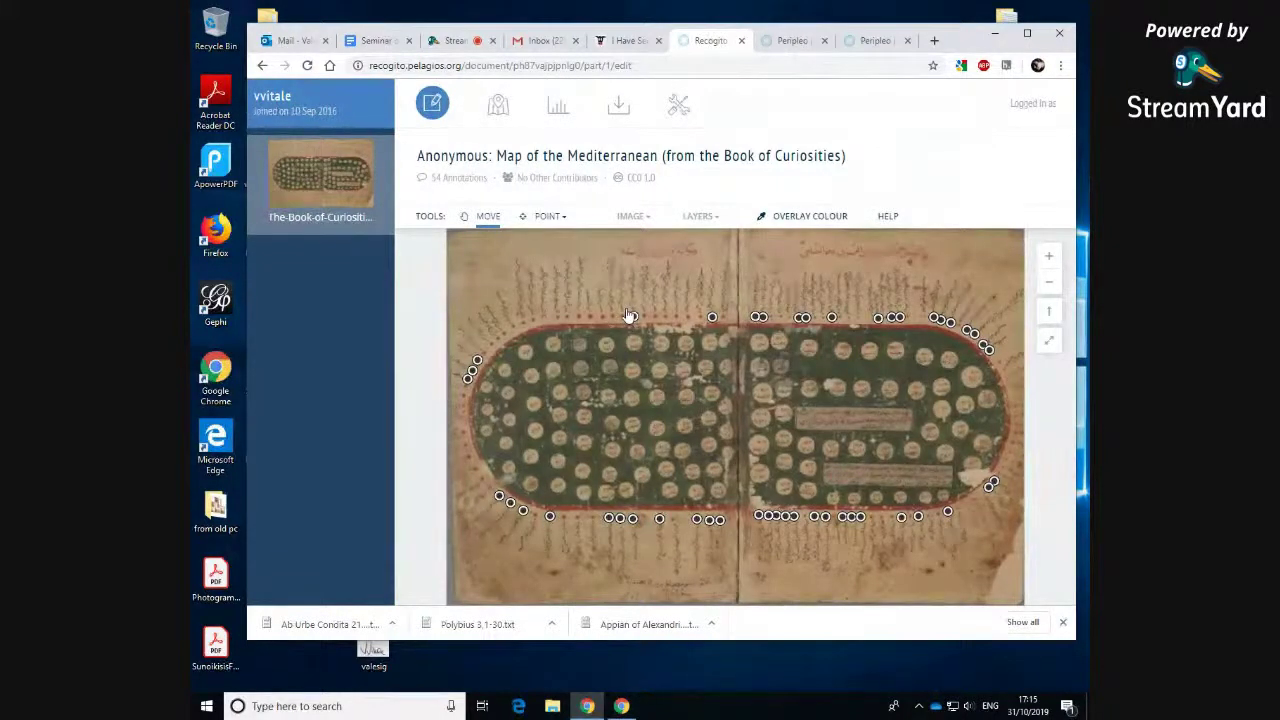
left_click(1053, 259)
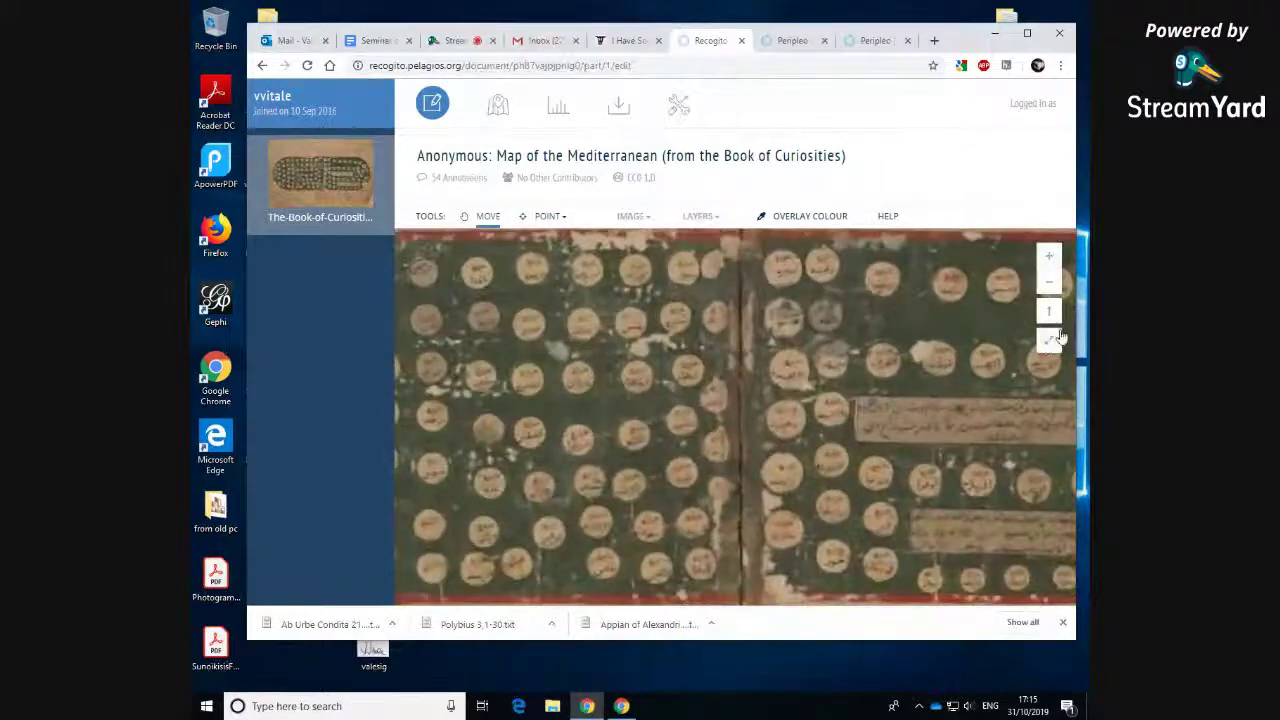
left_click(1050, 286)
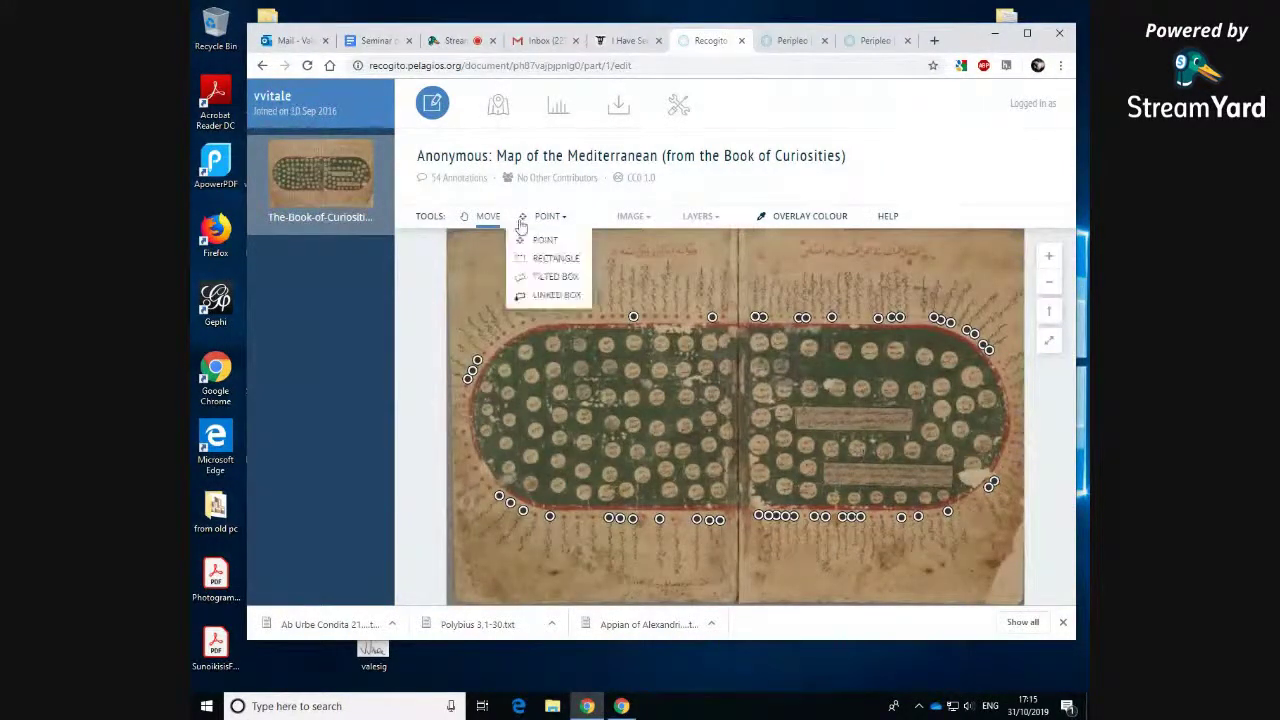
left_click(497, 106)
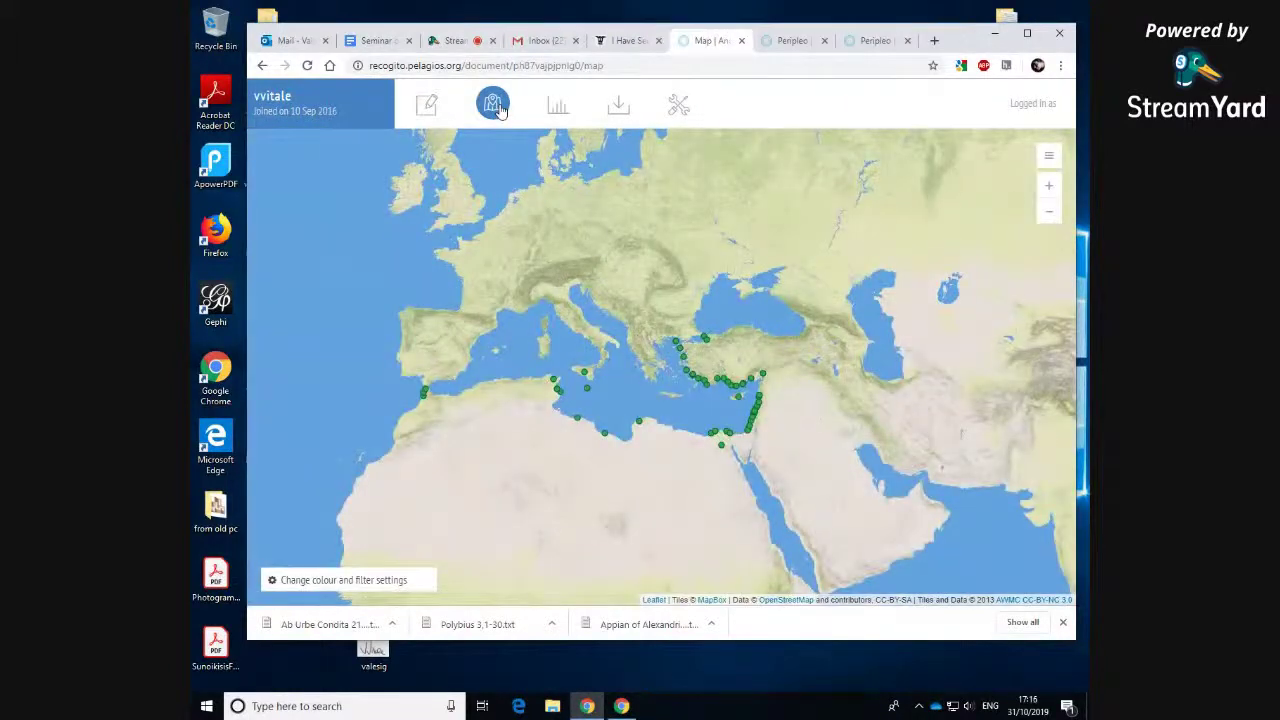
Step: Colour the place markers by Tag and shift the map toward the eastern Mediterranean
left_click(272, 583)
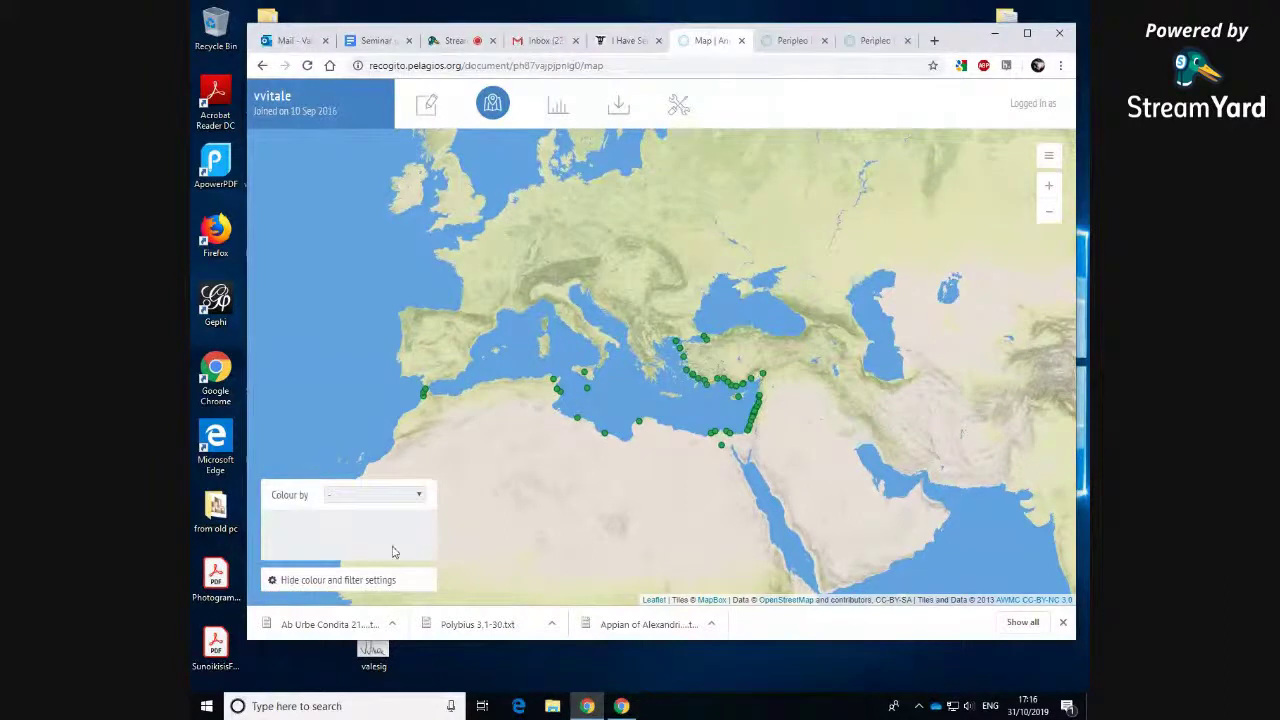
left_click(419, 494)
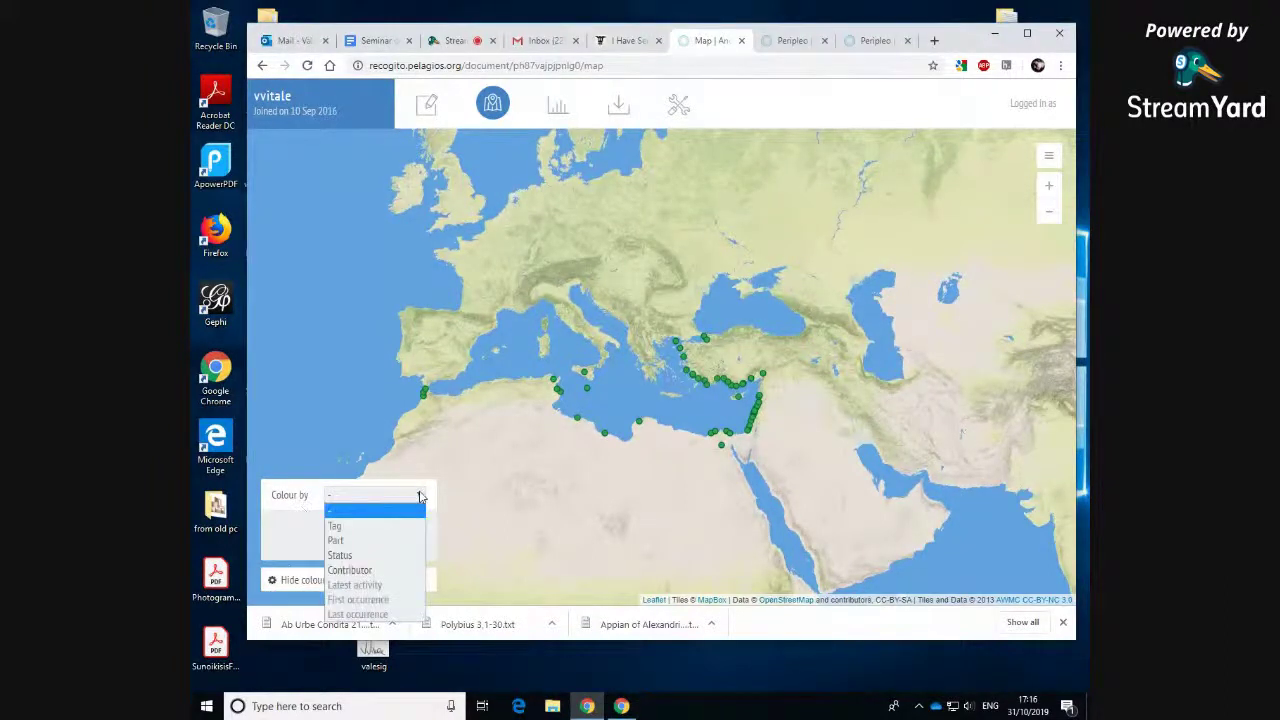
left_click(340, 526)
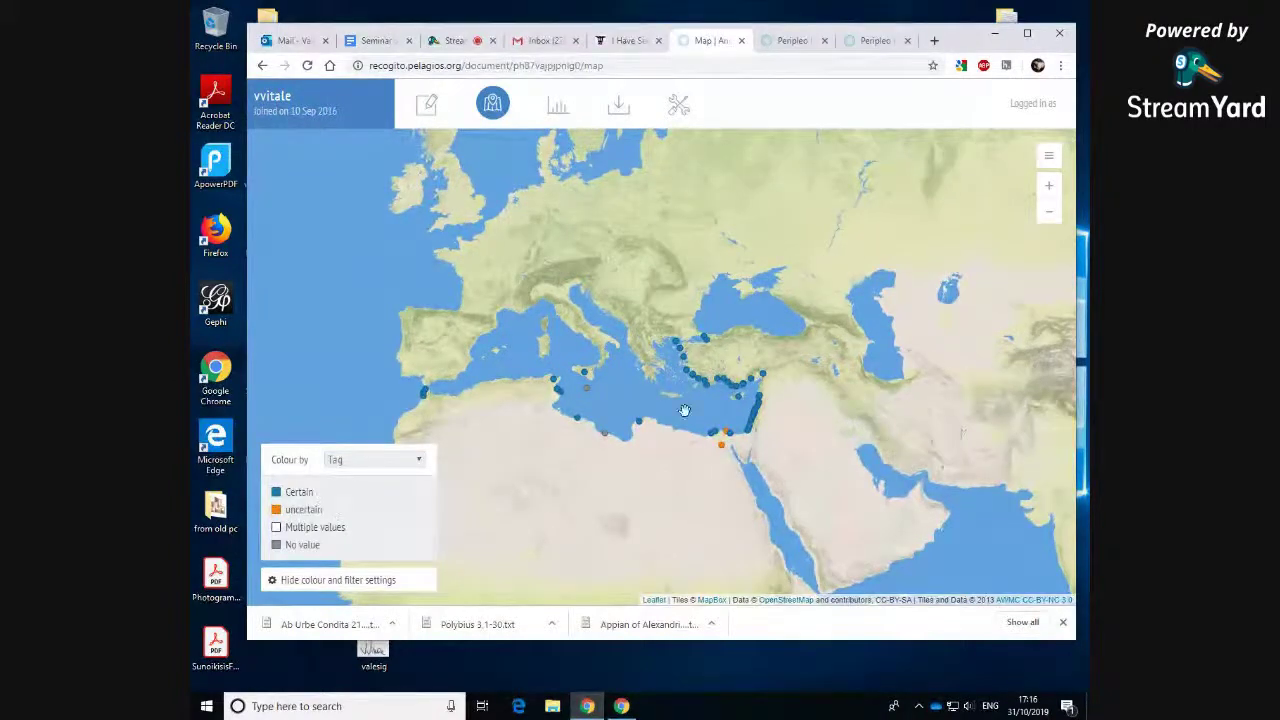
scroll(660, 471, "up", 1)
left_click_drag(744, 466, 648, 491)
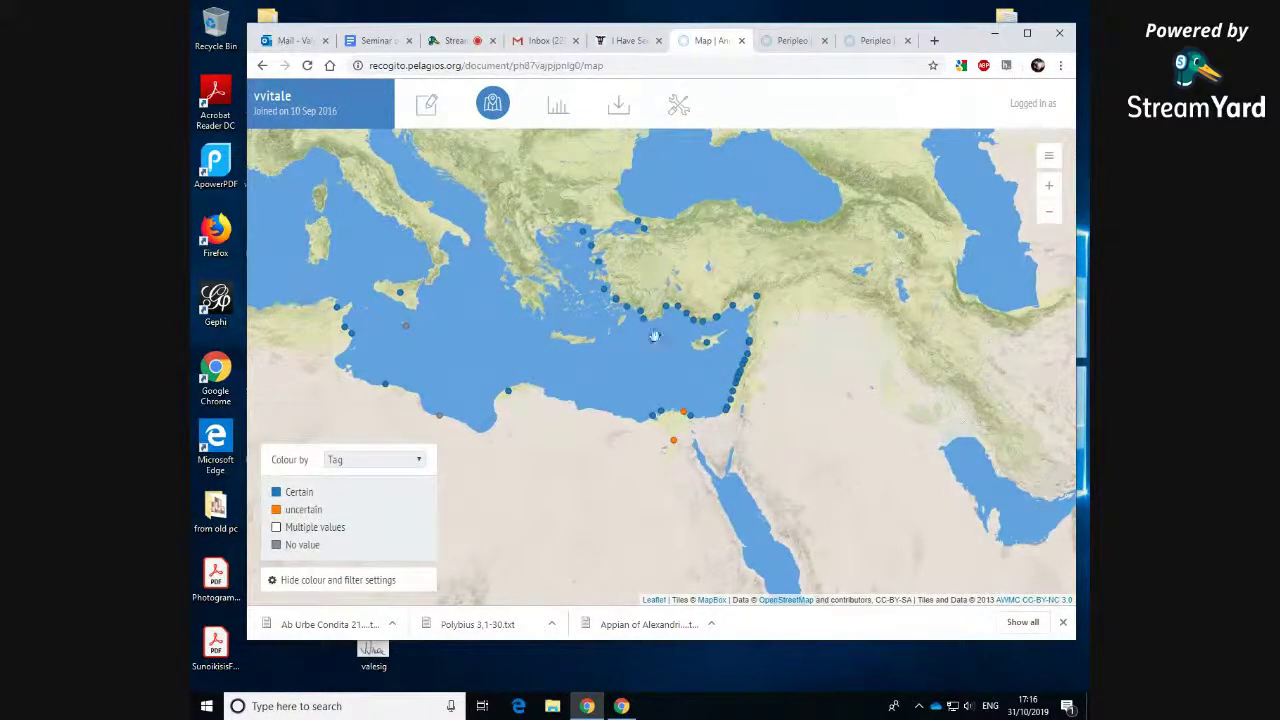
left_click(274, 96)
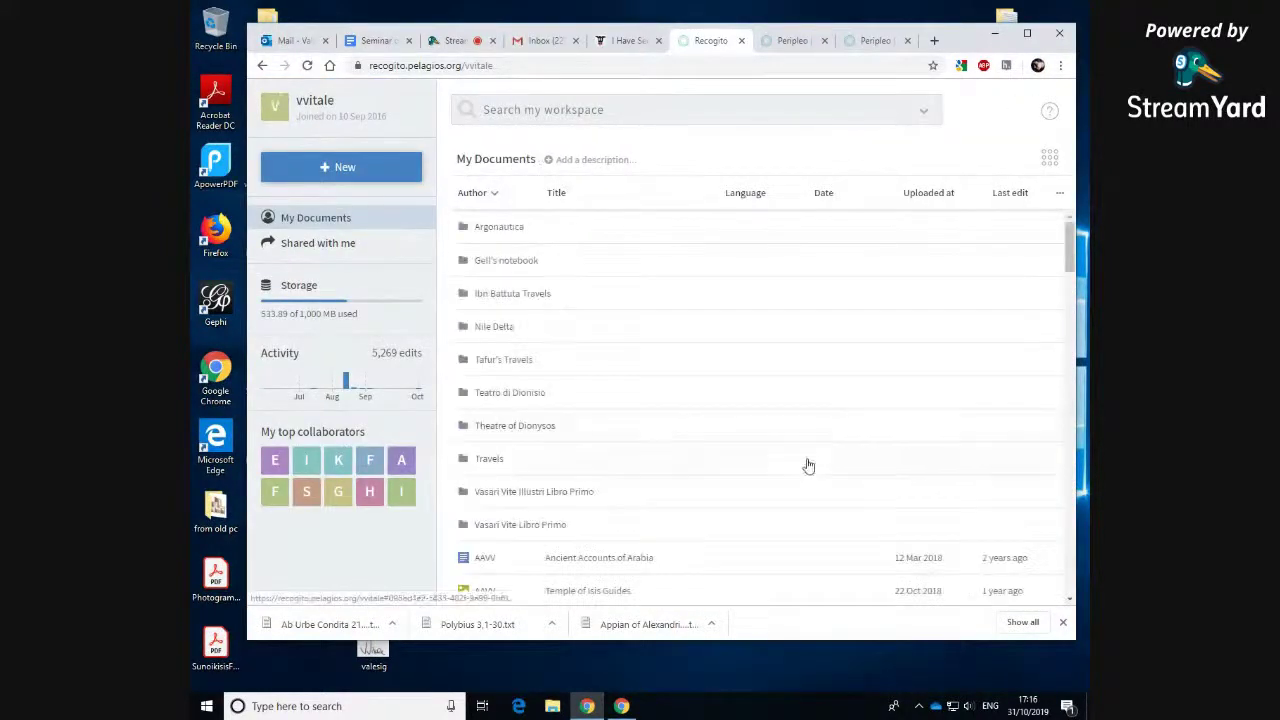
scroll(807, 465, "down", 2)
scroll(807, 465, "down", 1)
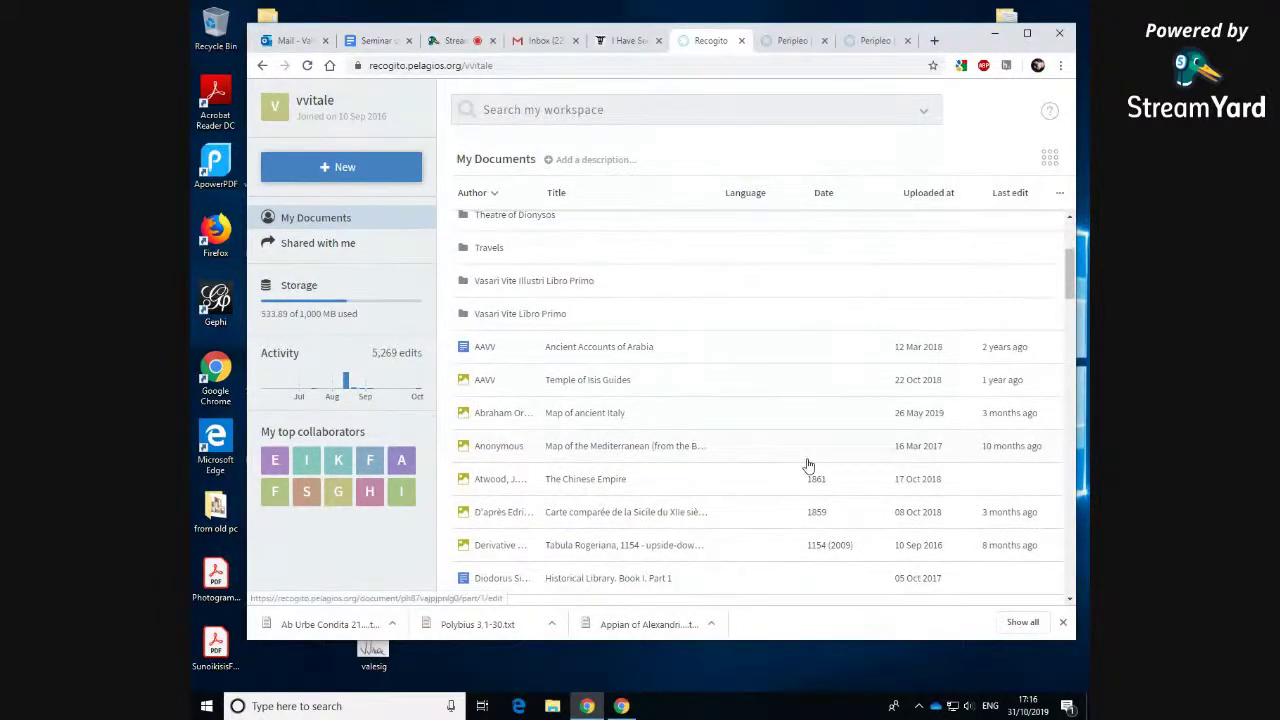
scroll(807, 465, "up", 2)
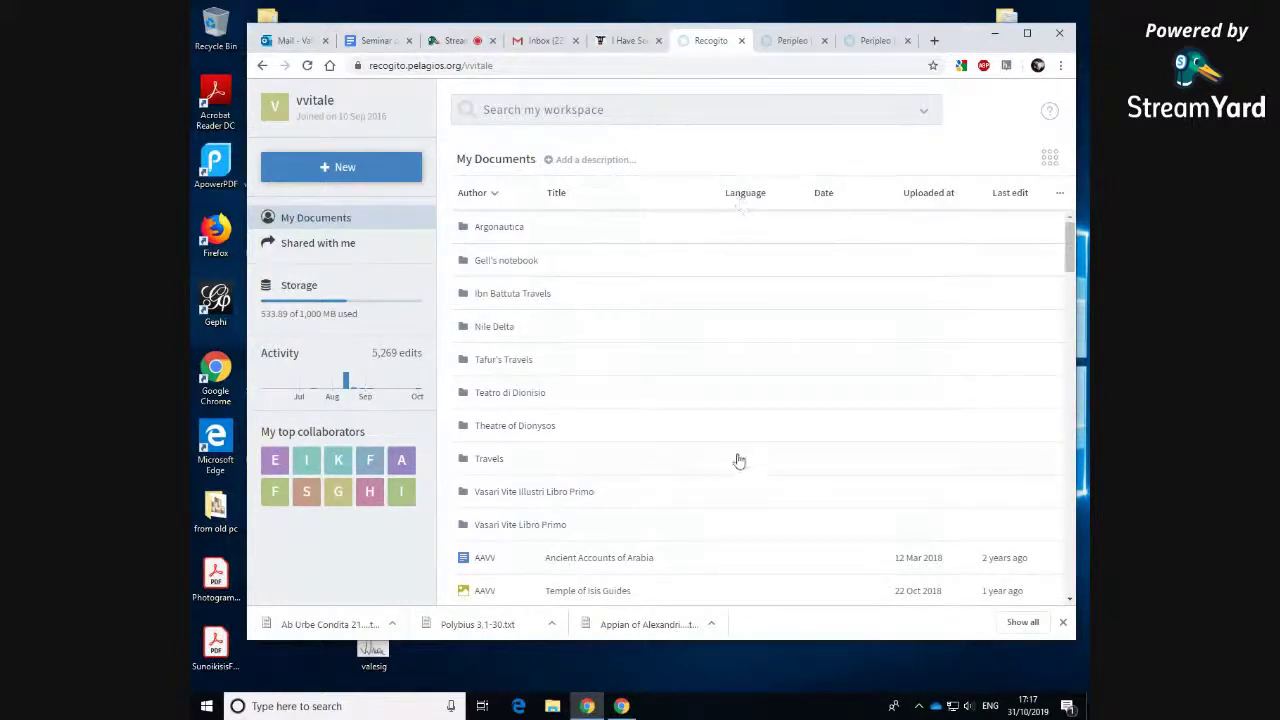
scroll(737, 460, "down", 3)
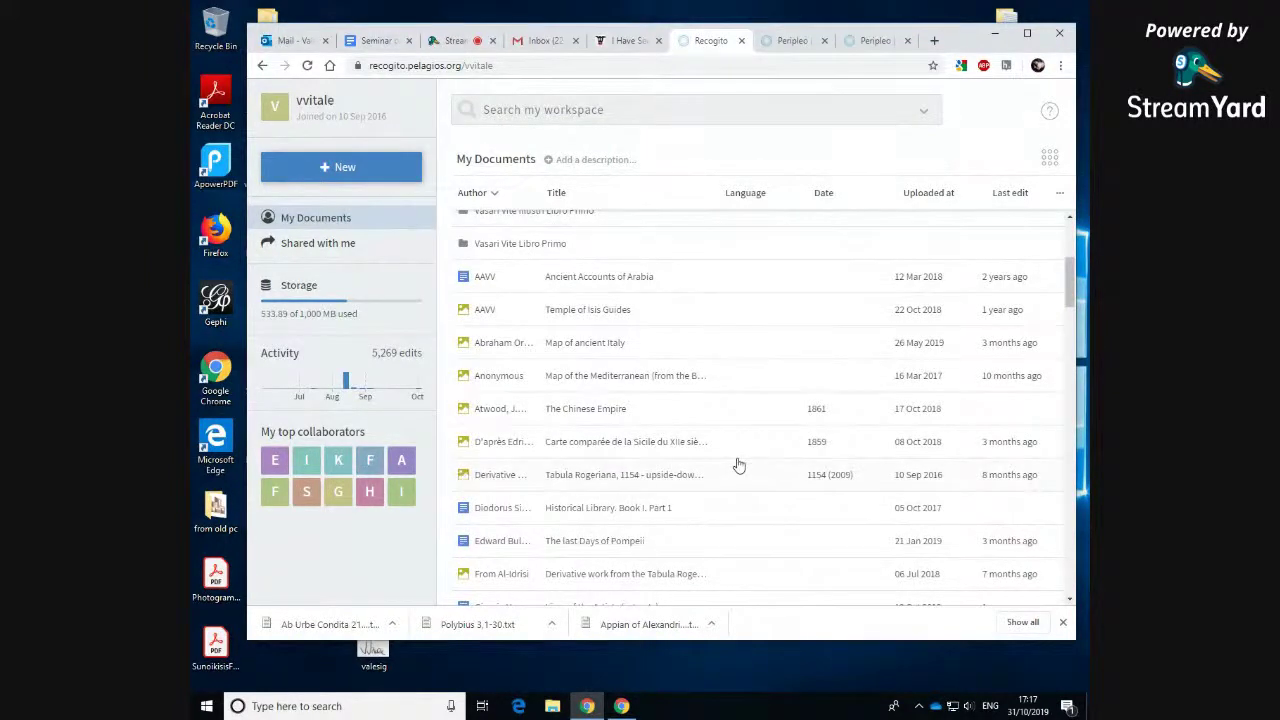
scroll(737, 465, "up", 3)
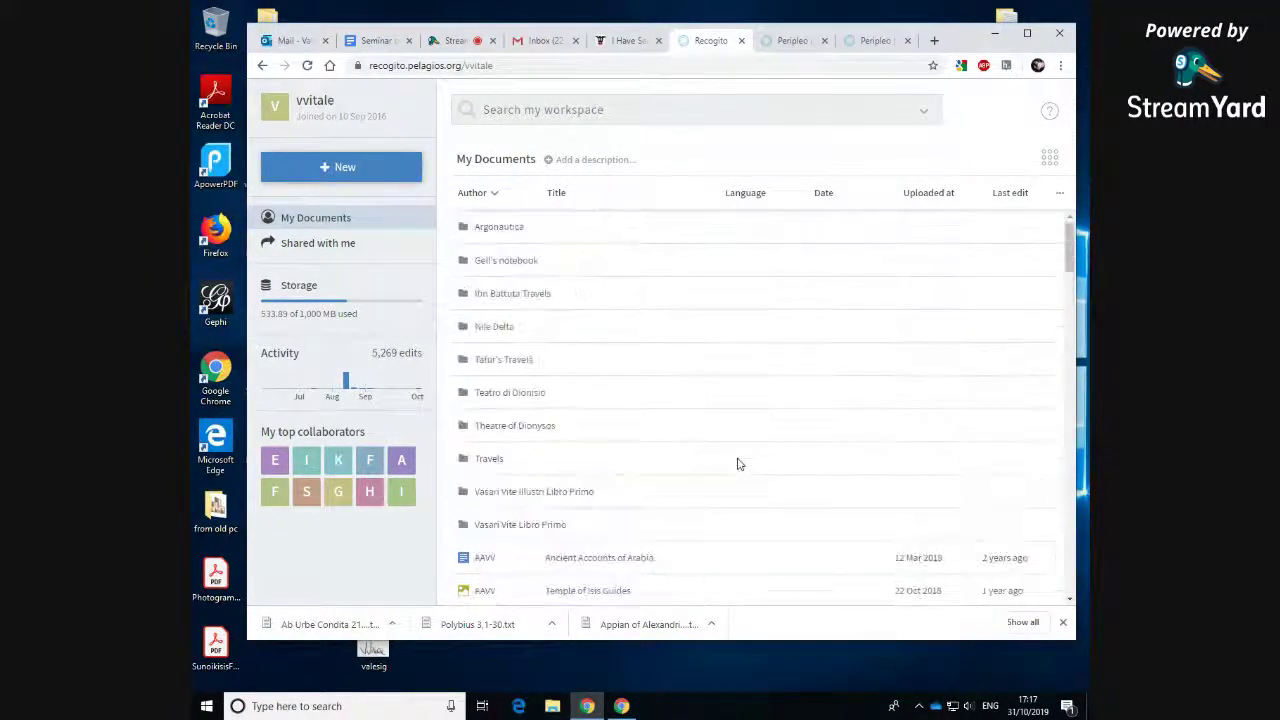
Step: Sort the document list by last edit and browse through it
left_click(1009, 200)
scroll(749, 503, "down", 2)
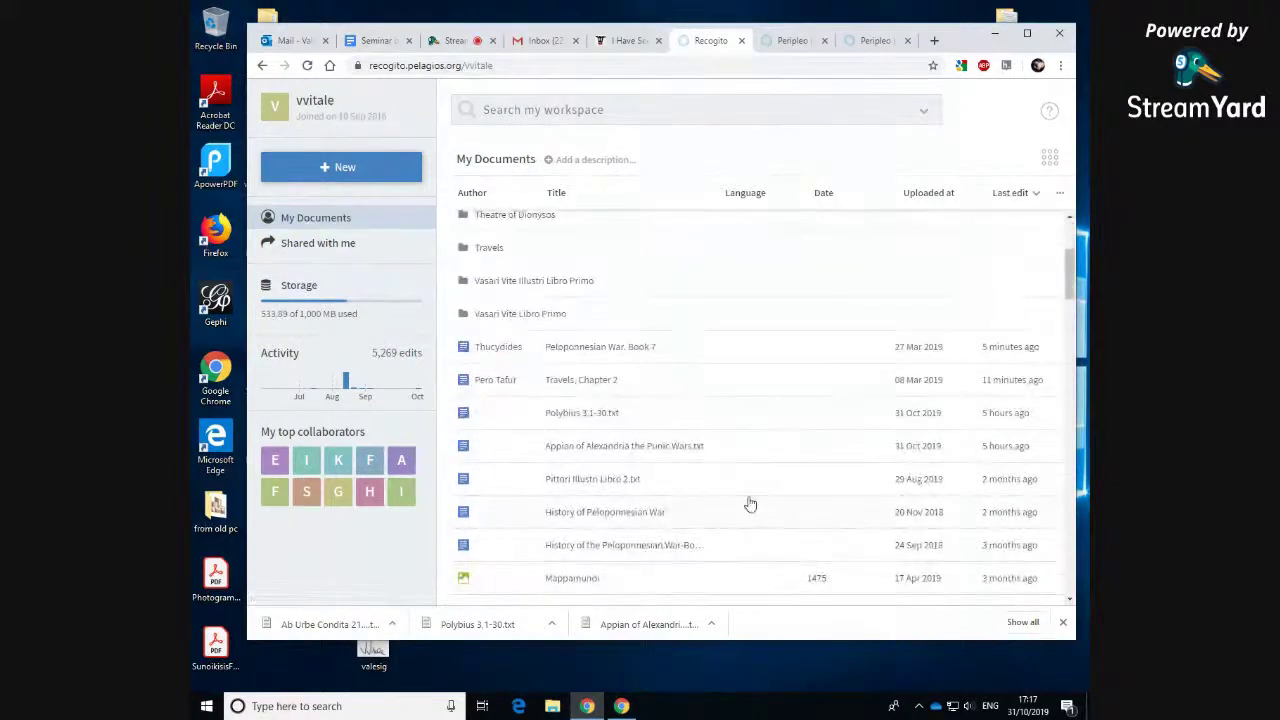
scroll(750, 504, "down", 2)
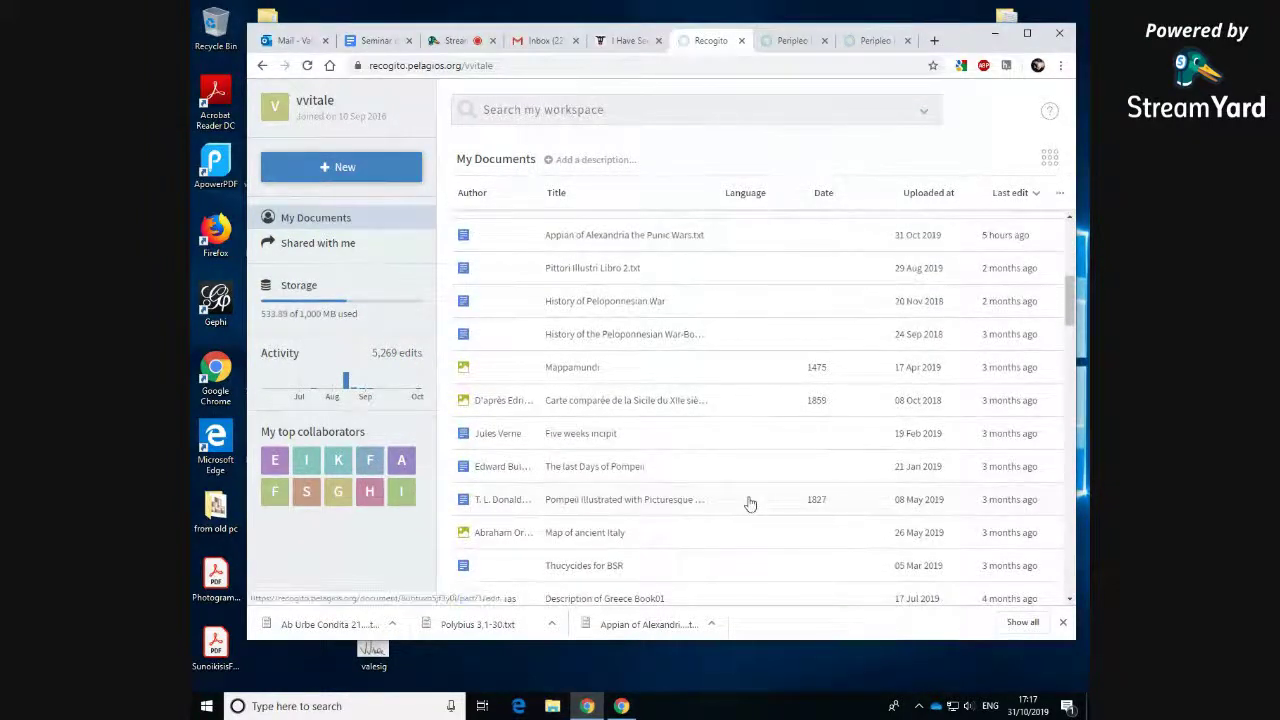
scroll(750, 503, "down", 5)
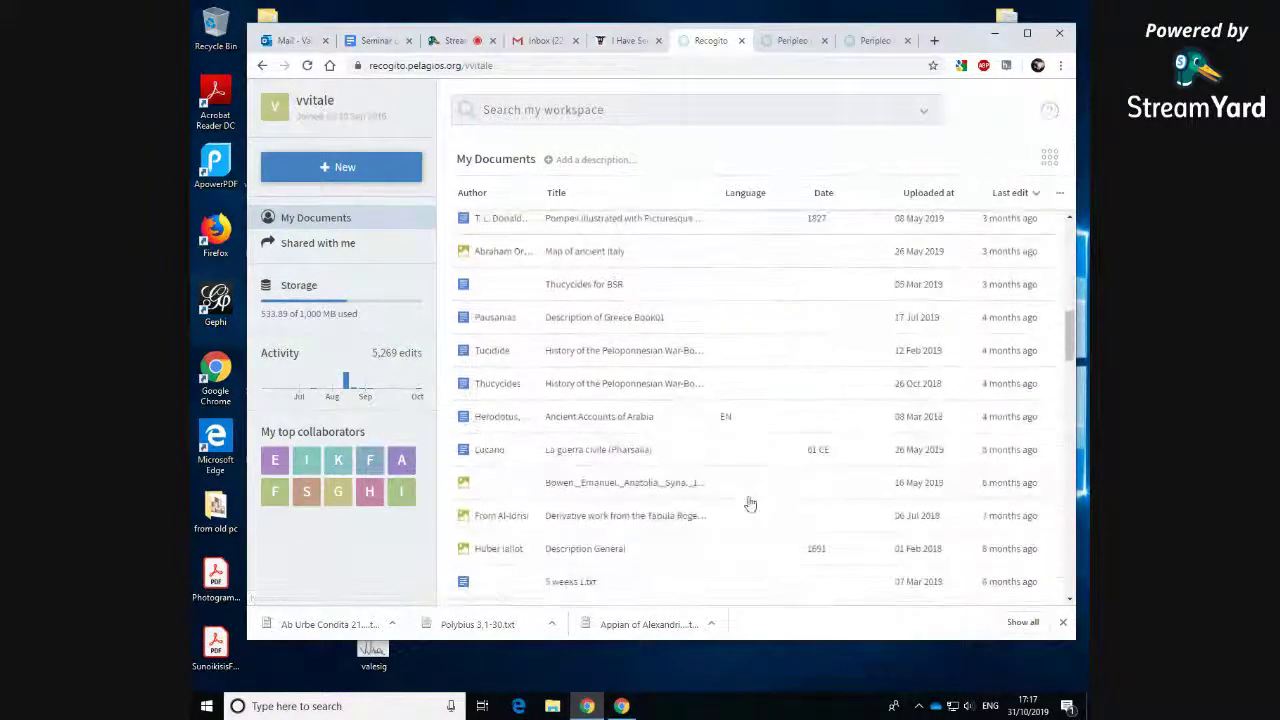
scroll(750, 504, "up", 5)
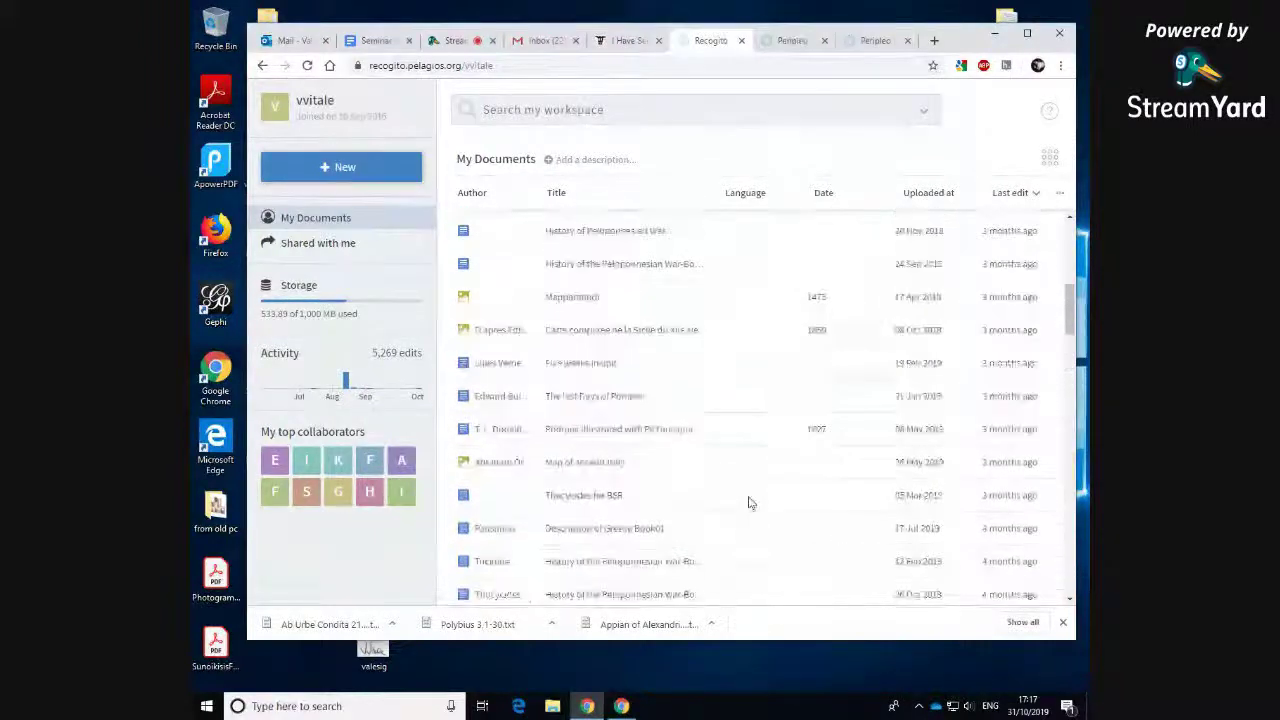
scroll(750, 503, "down", 10)
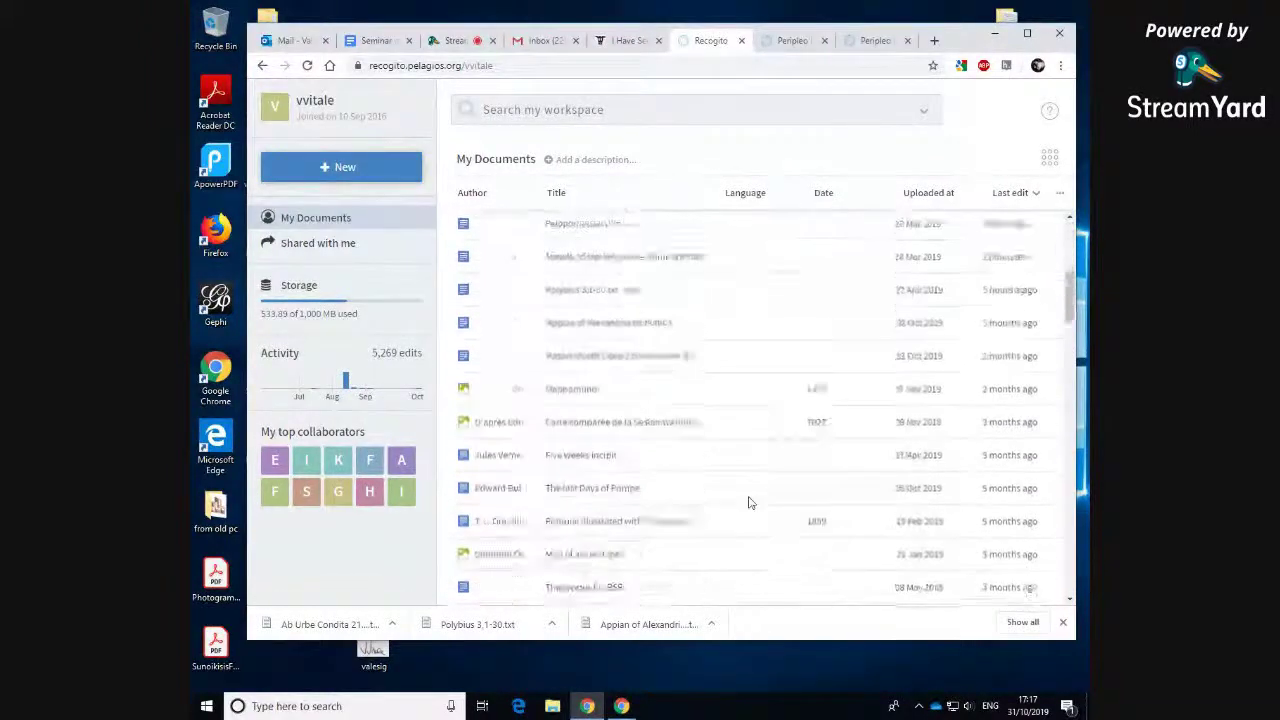
scroll(750, 504, "down", 3)
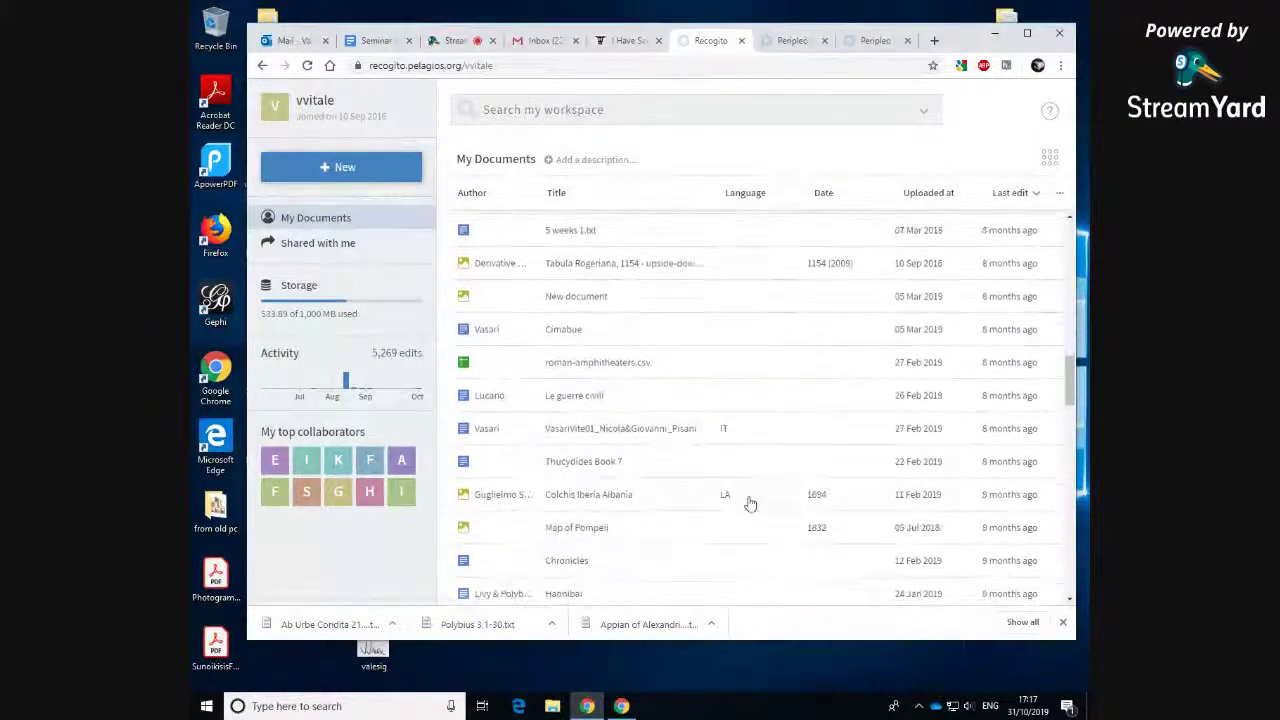
scroll(750, 503, "down", 2)
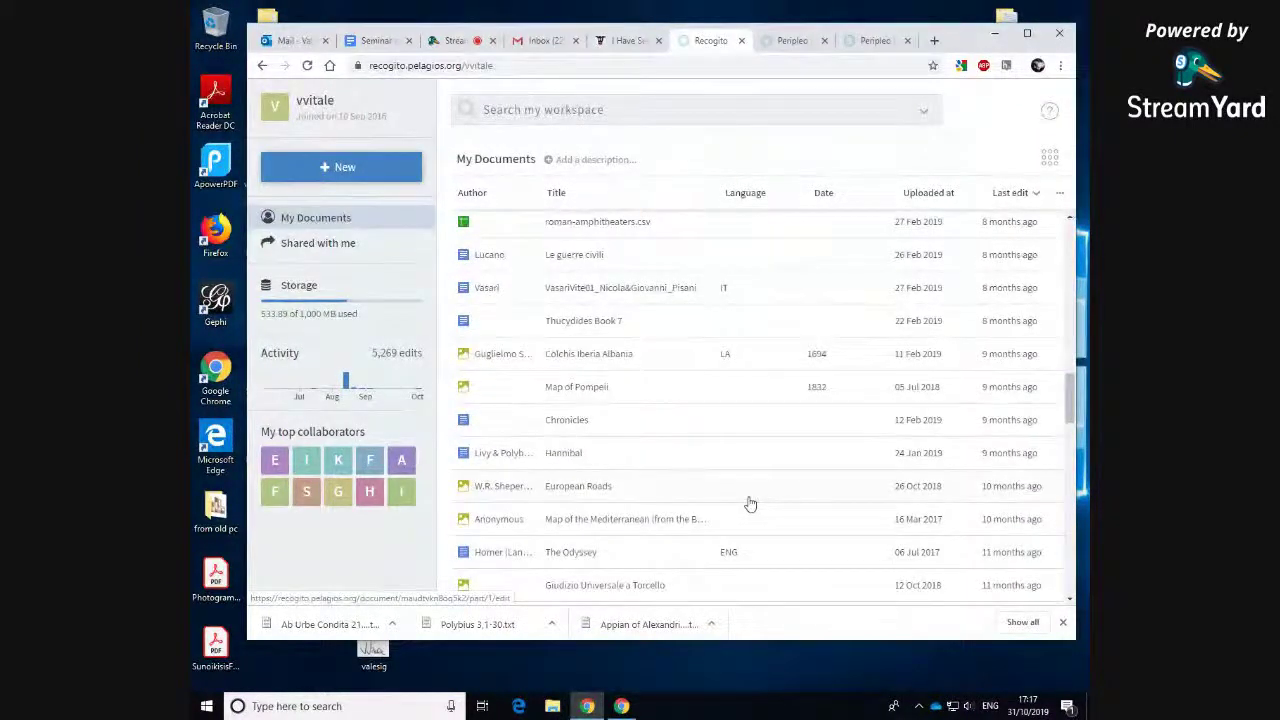
scroll(750, 504, "down", 4)
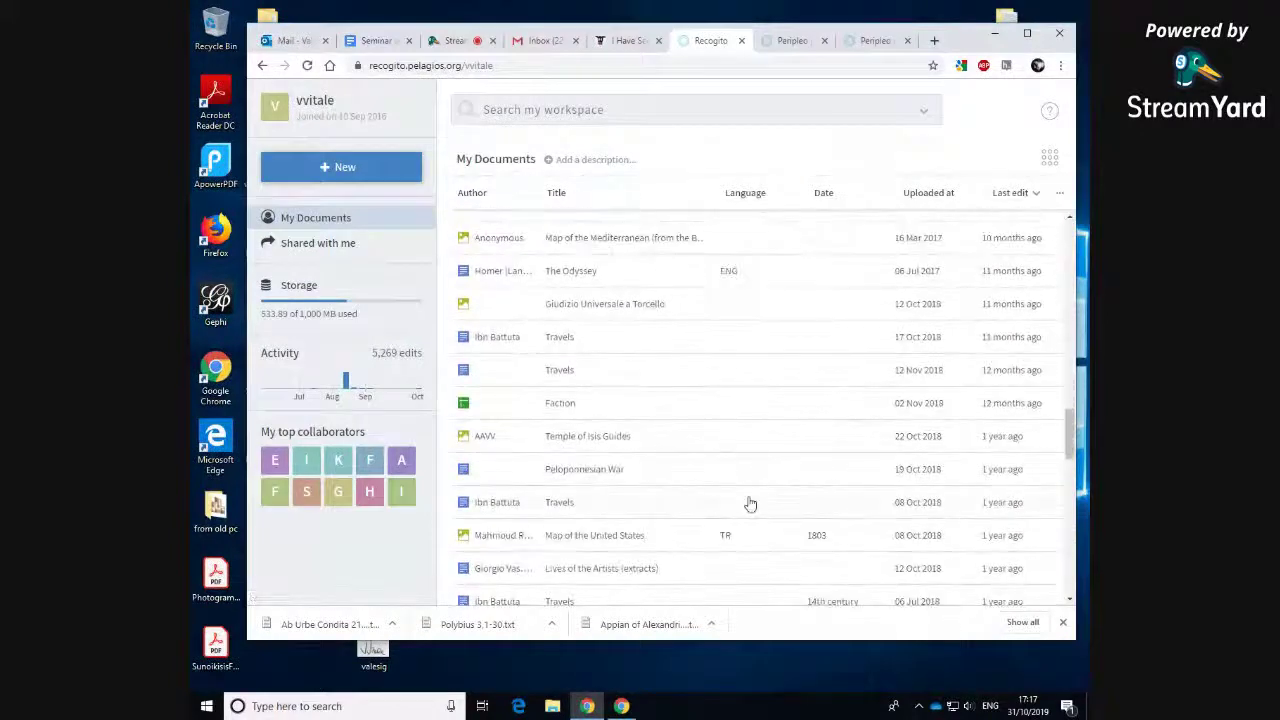
scroll(750, 503, "down", 8)
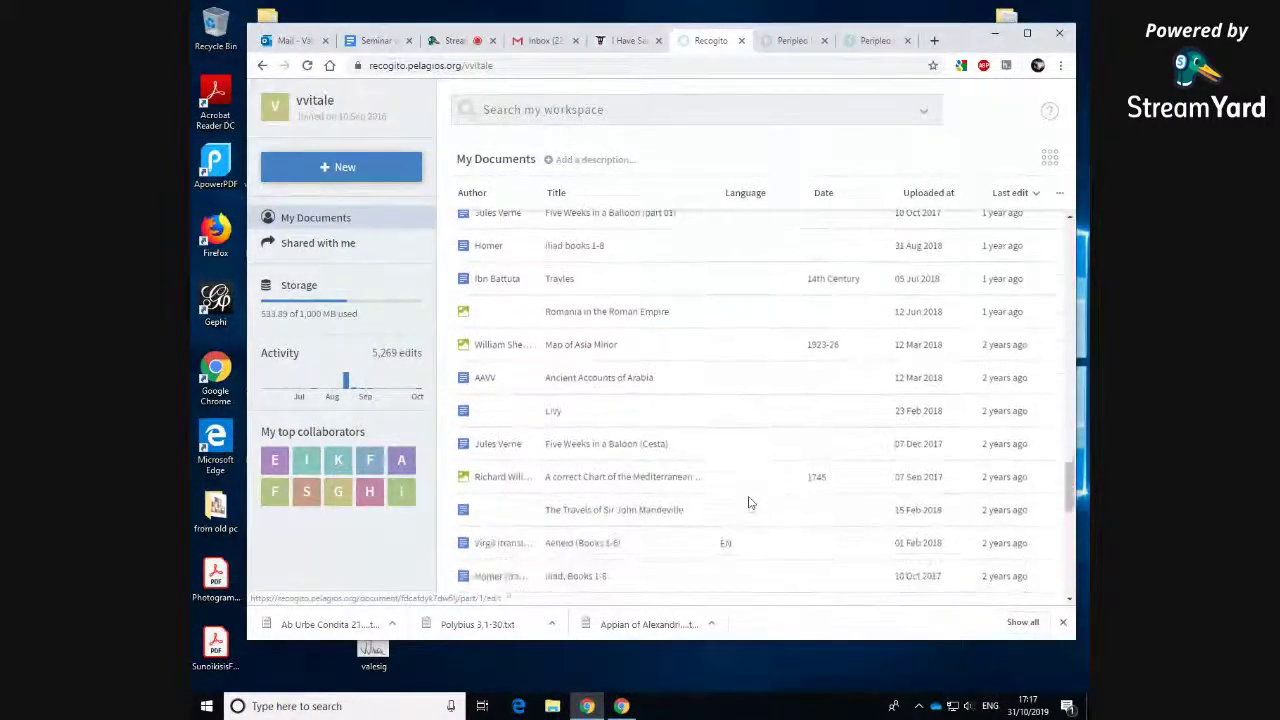
scroll(750, 503, "down", 10)
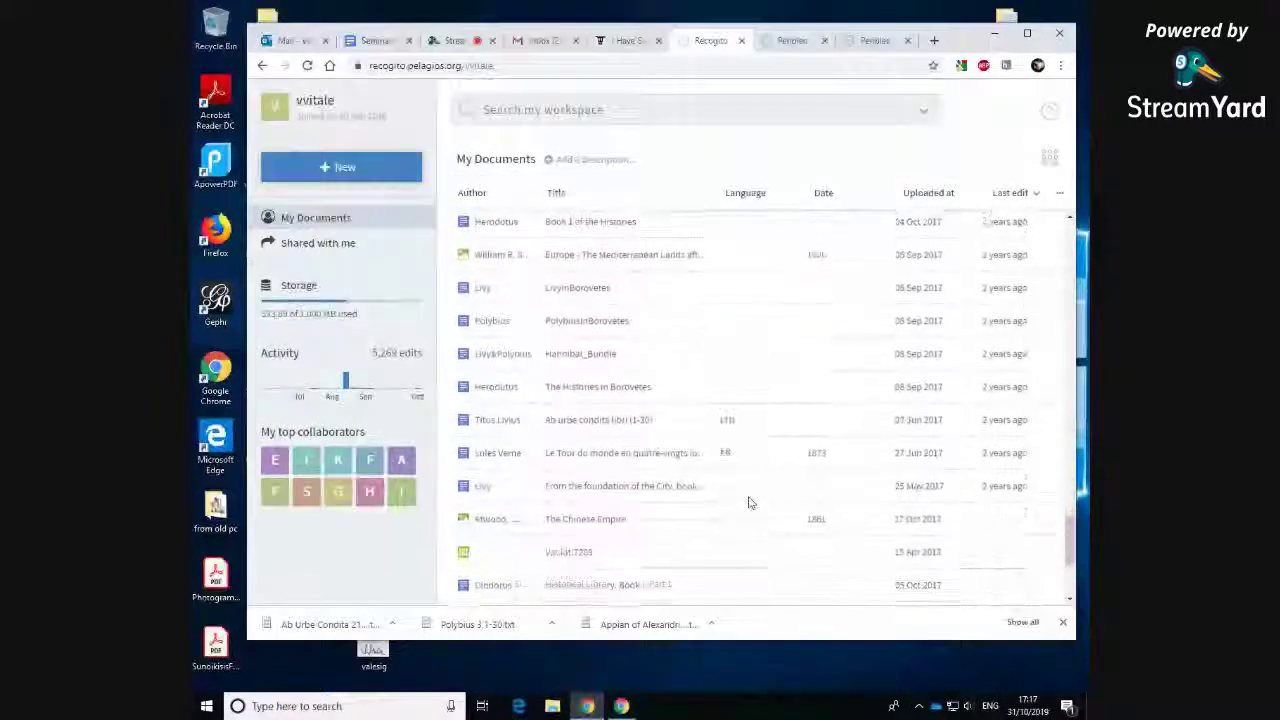
scroll(750, 503, "down", 3)
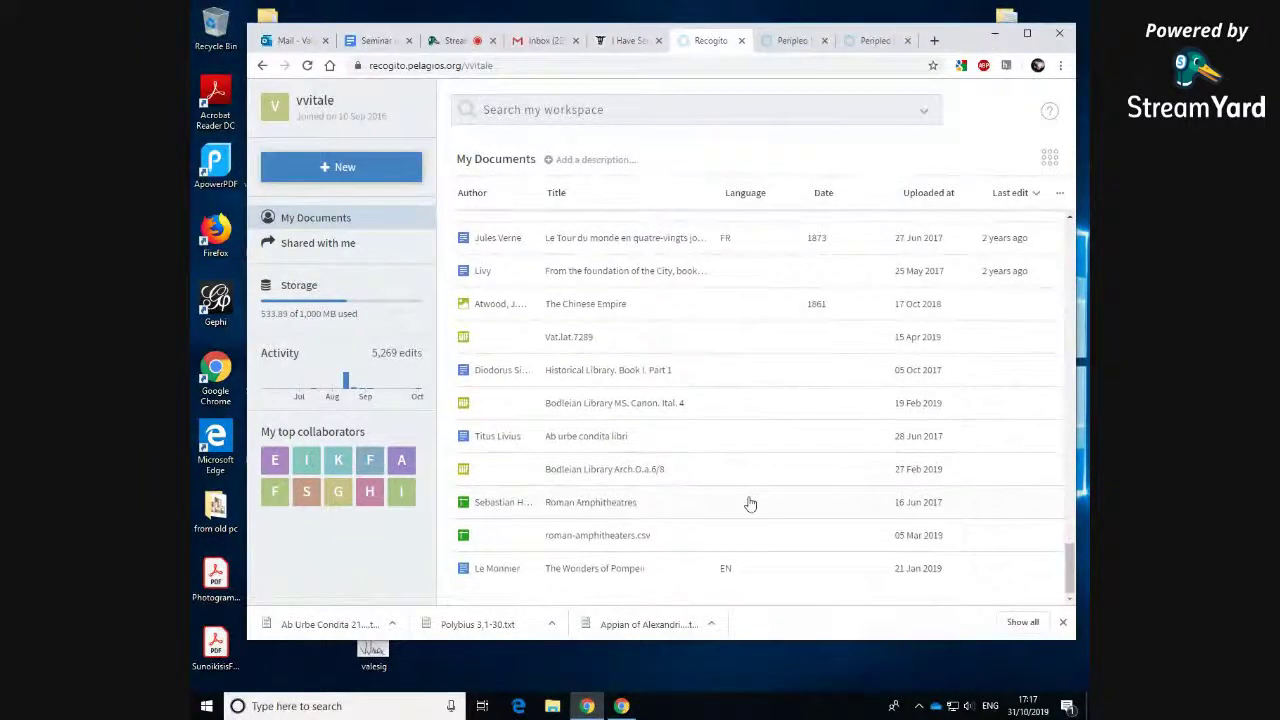
left_click_drag(1069, 570, 1047, 245)
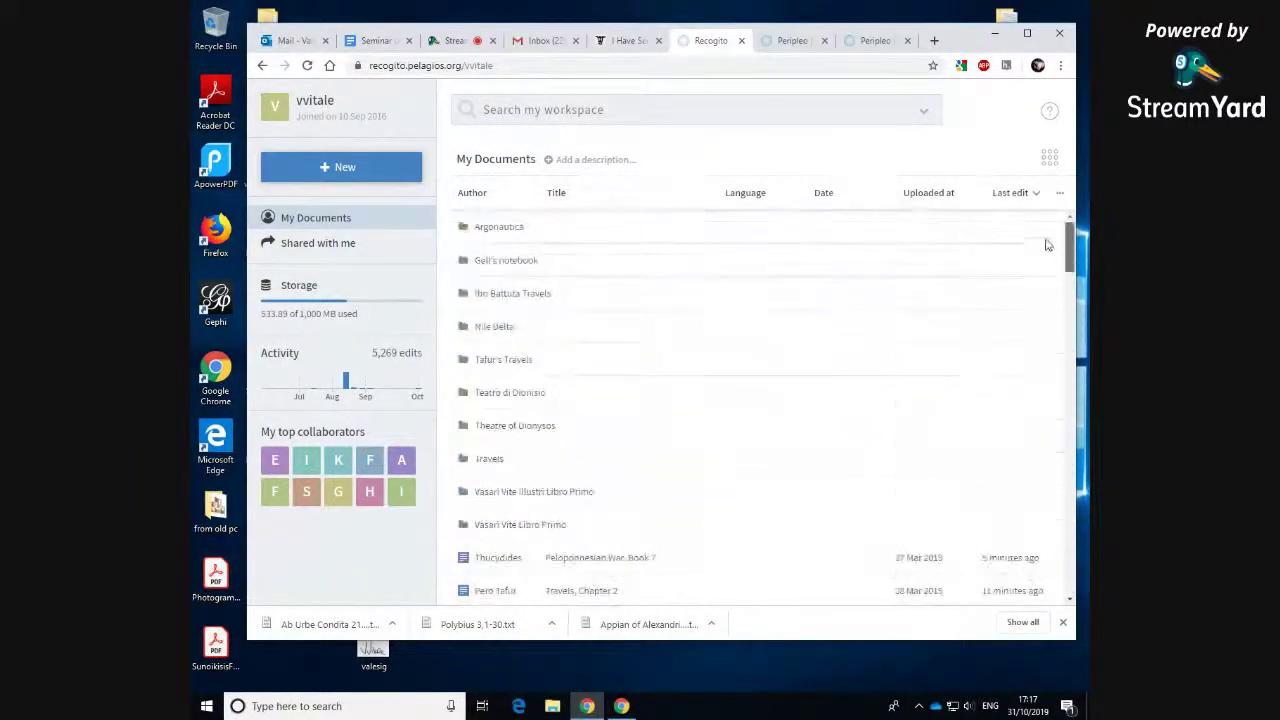
scroll(738, 455, "up", 2)
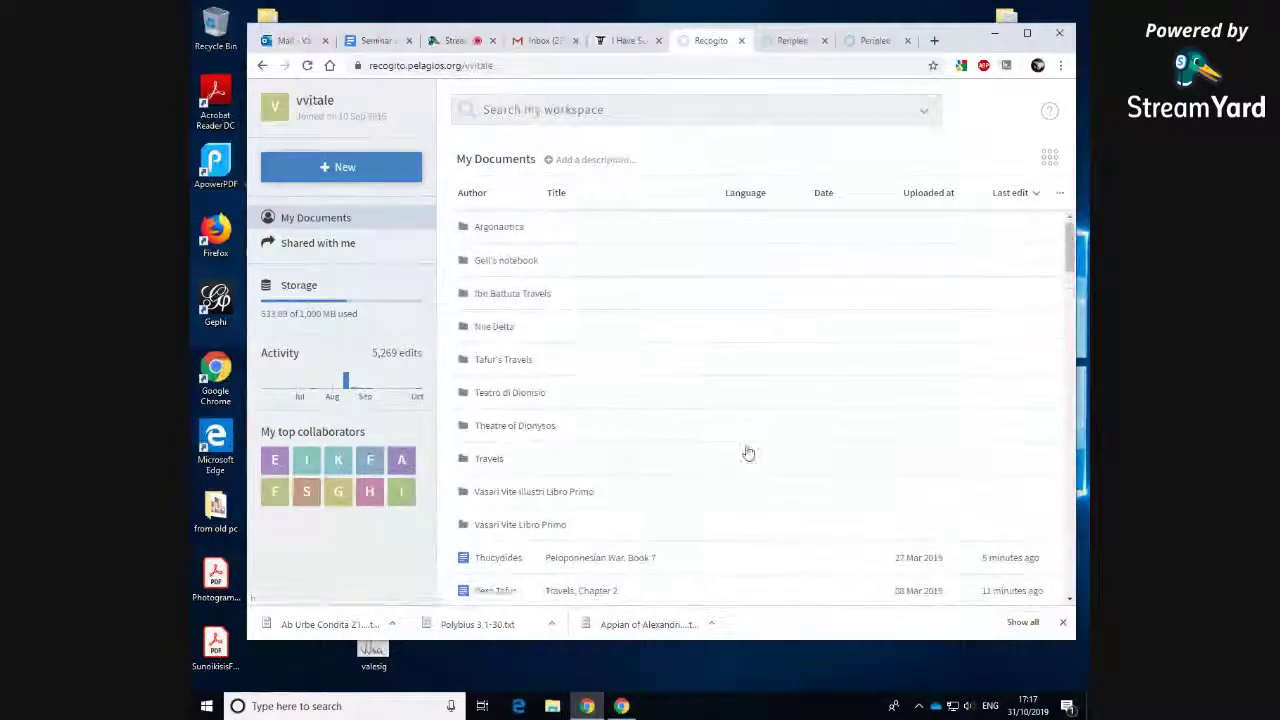
Step: Reverse the last-edit order, then find and open Pompeii Illustrated with Picturesque Views
left_click(1017, 196)
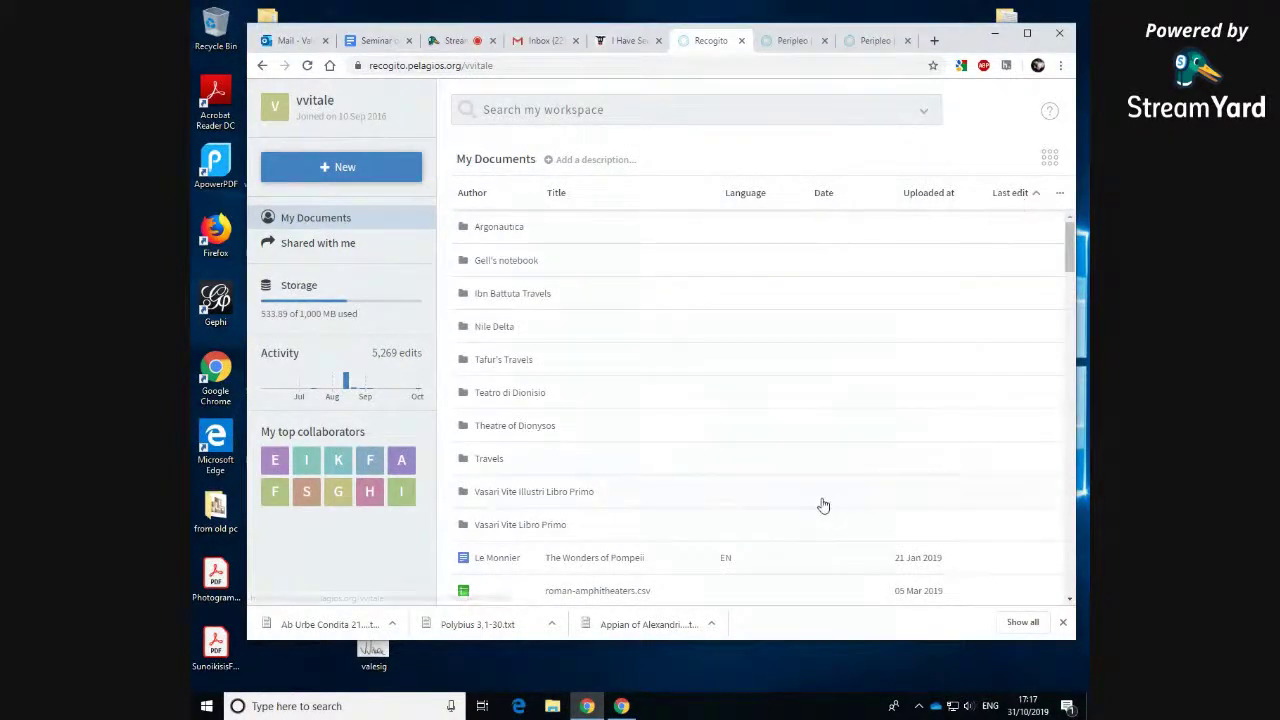
scroll(823, 506, "down", 2)
scroll(823, 508, "down", 1)
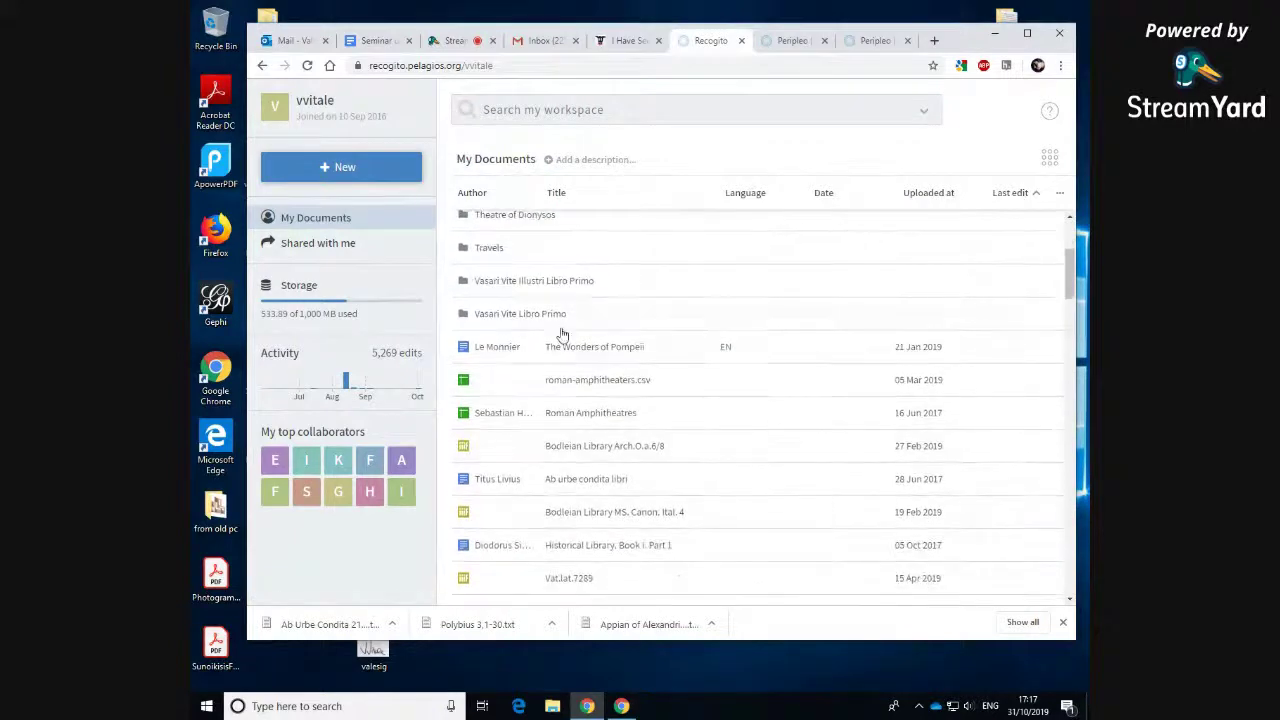
scroll(798, 465, "down", 4)
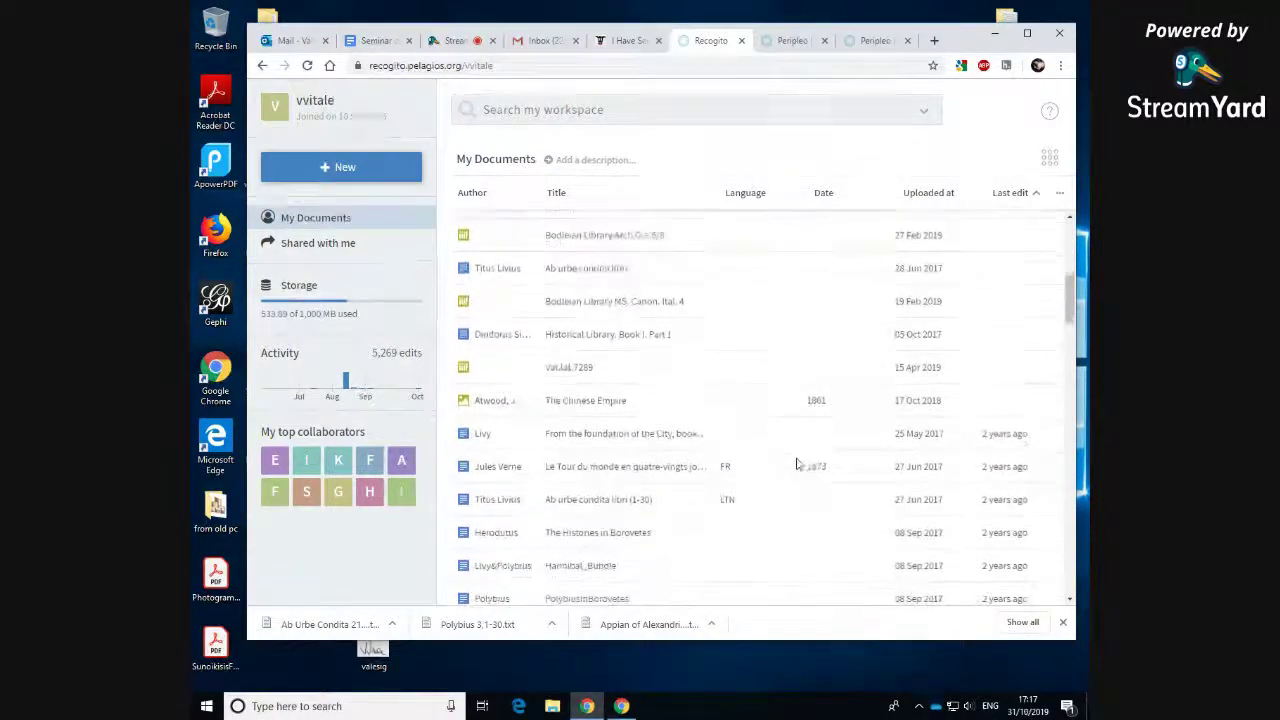
scroll(798, 463, "down", 2)
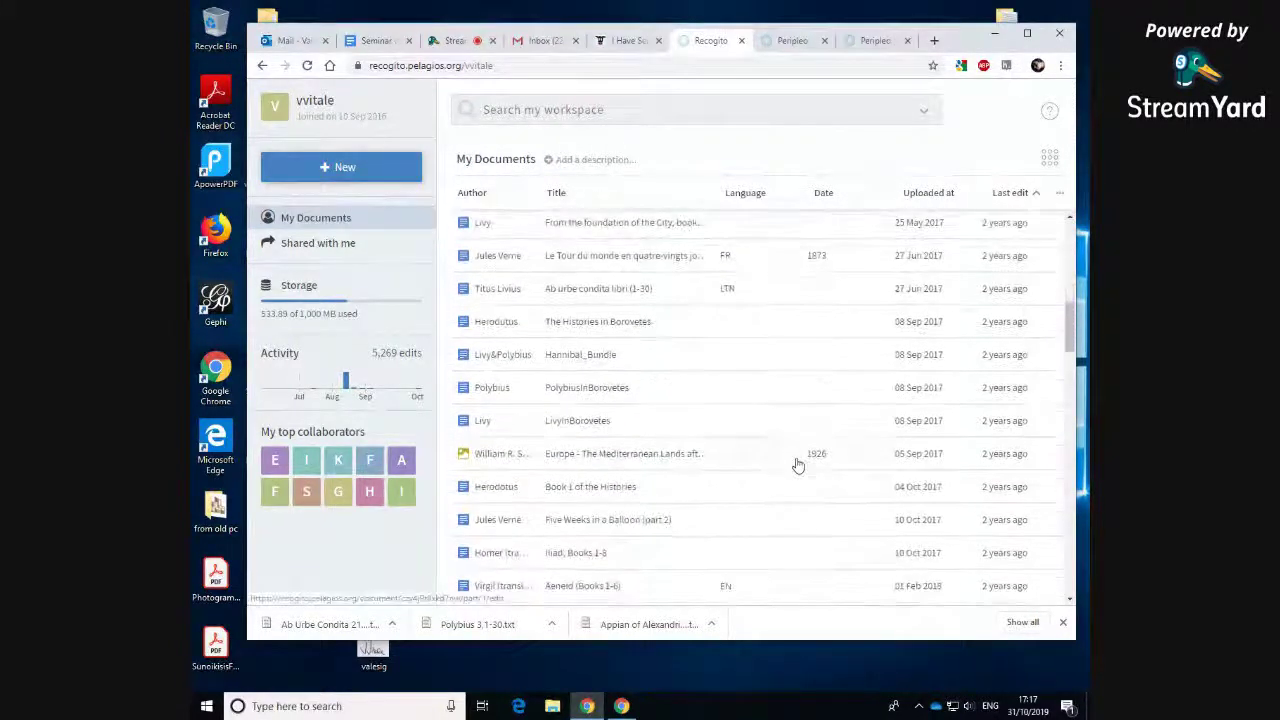
scroll(798, 465, "down", 3)
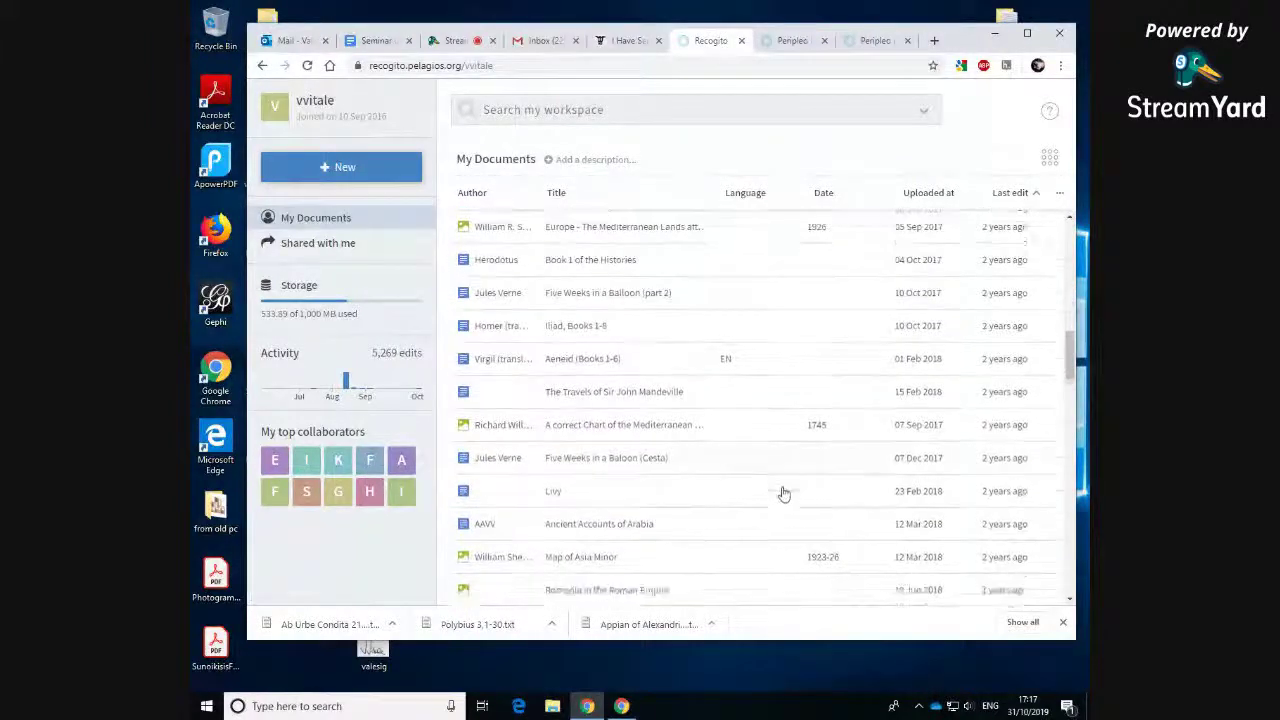
scroll(784, 494, "down", 4)
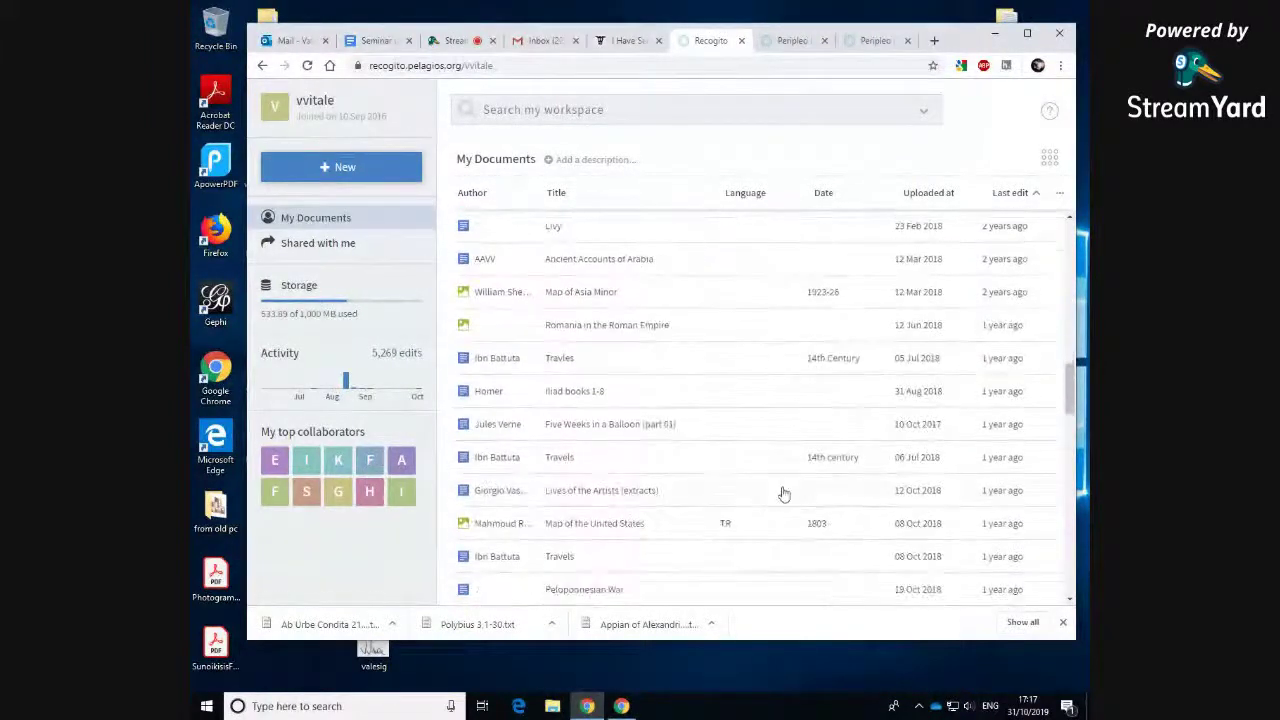
scroll(784, 494, "down", 4)
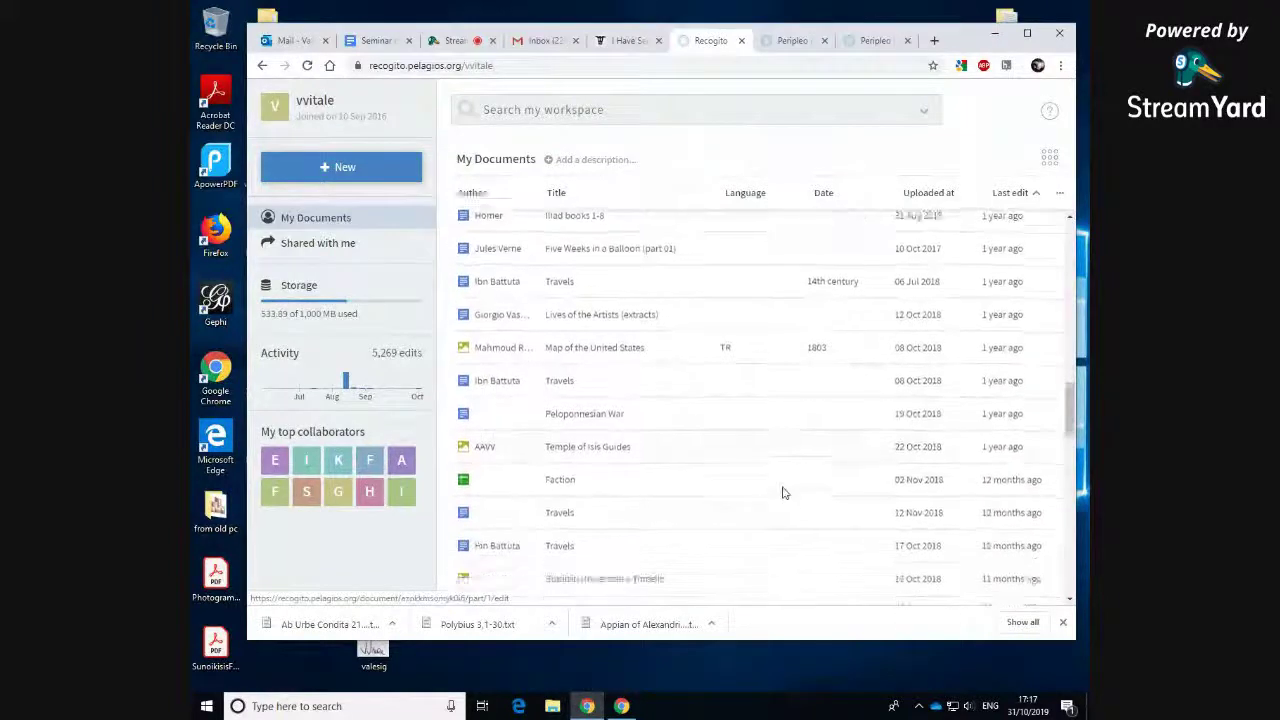
scroll(791, 537, "down", 2)
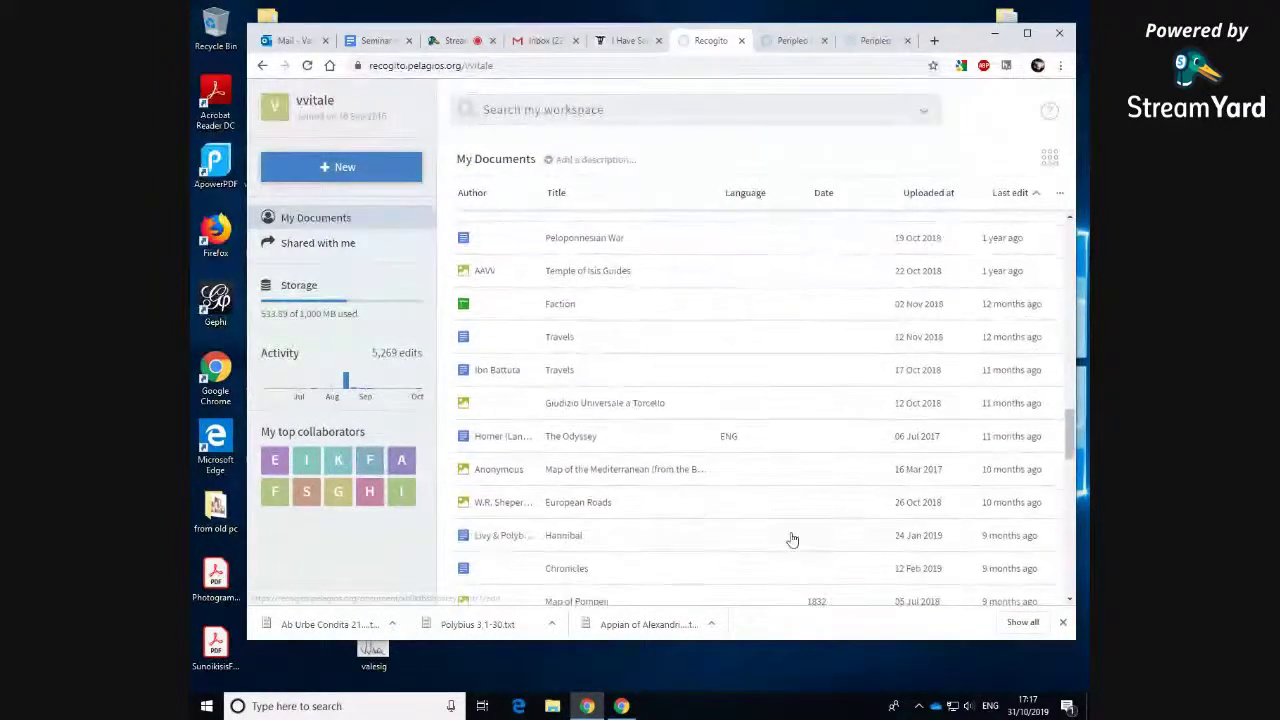
scroll(791, 538, "down", 2)
scroll(792, 540, "down", 1)
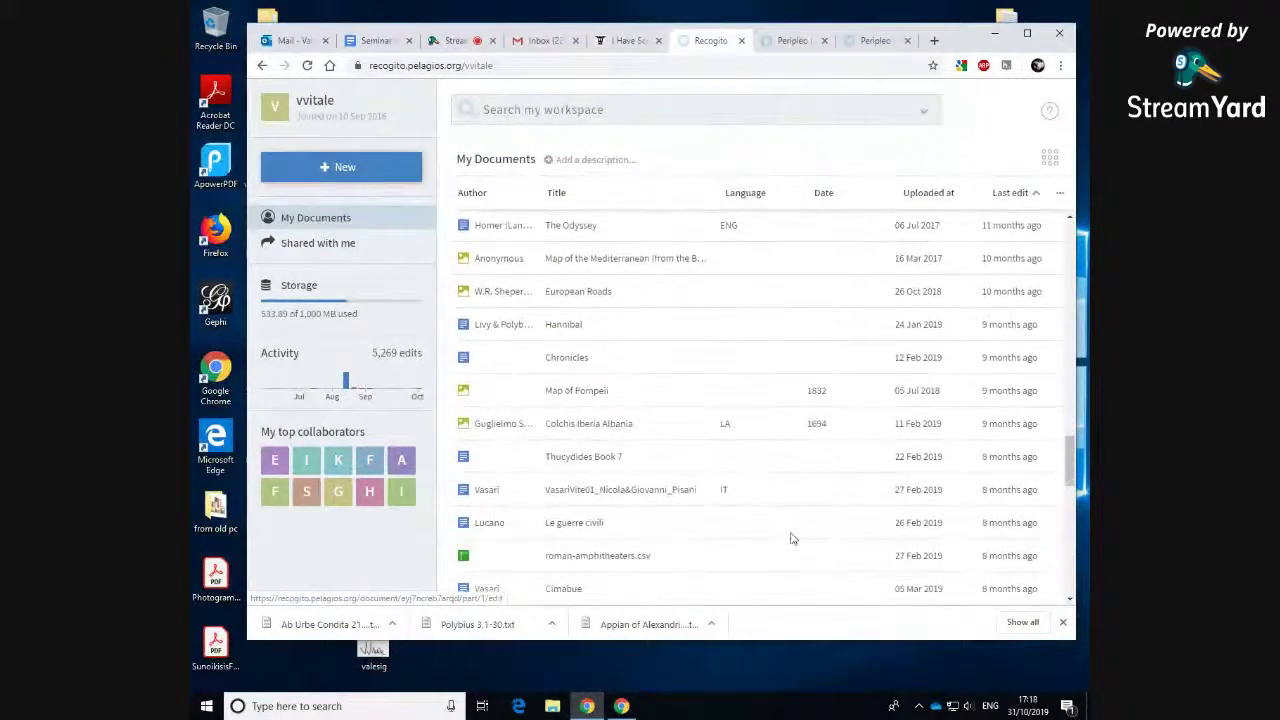
scroll(792, 540, "down", 5)
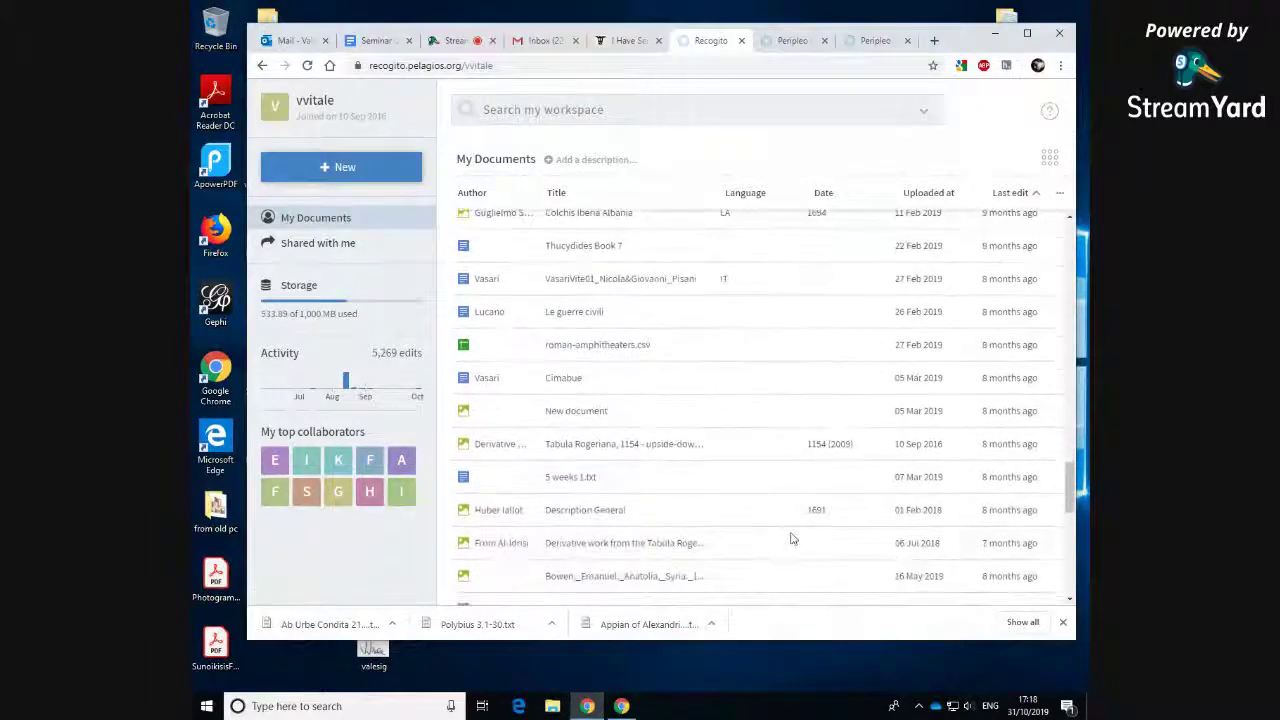
scroll(791, 538, "down", 2)
scroll(791, 538, "down", 3)
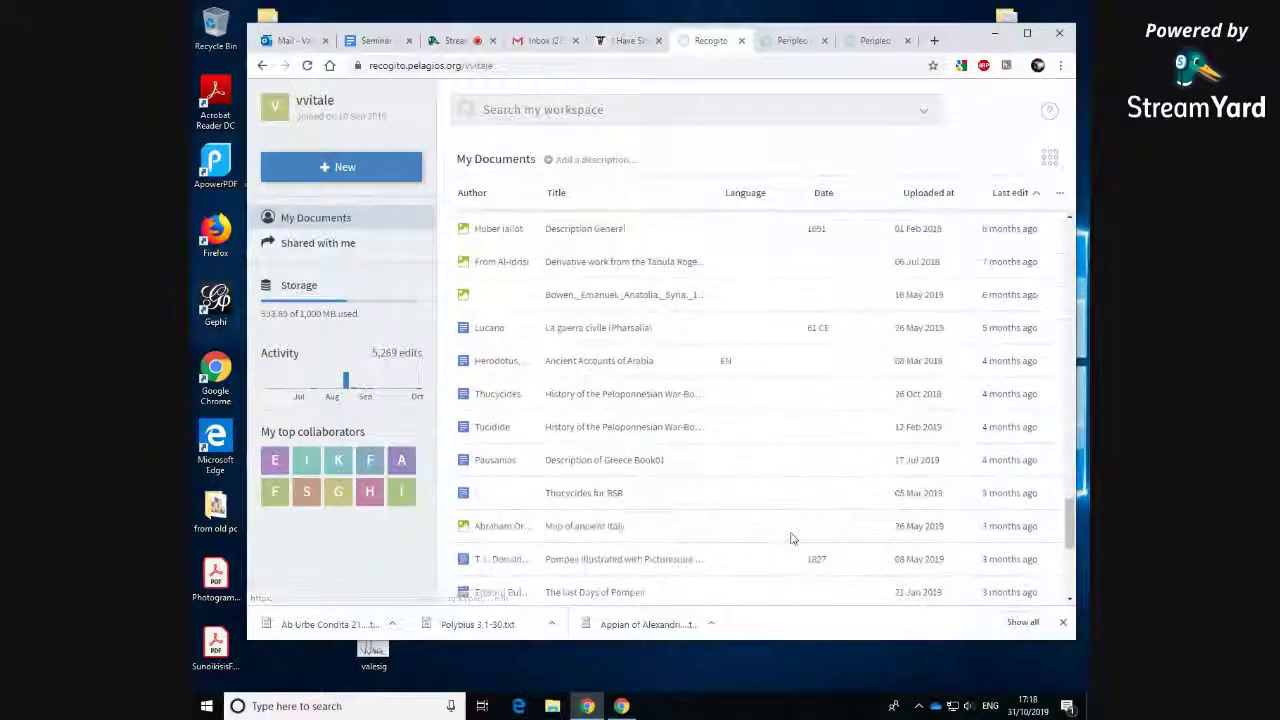
scroll(791, 538, "down", 1)
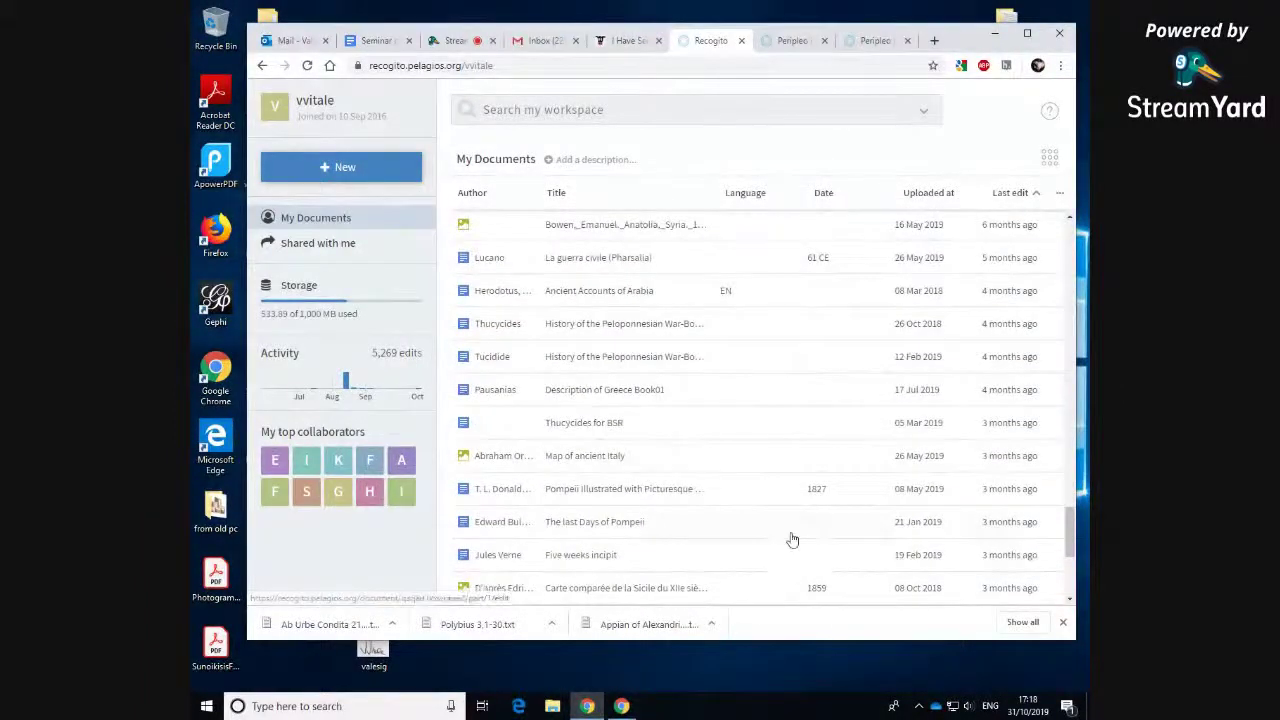
left_click(687, 498)
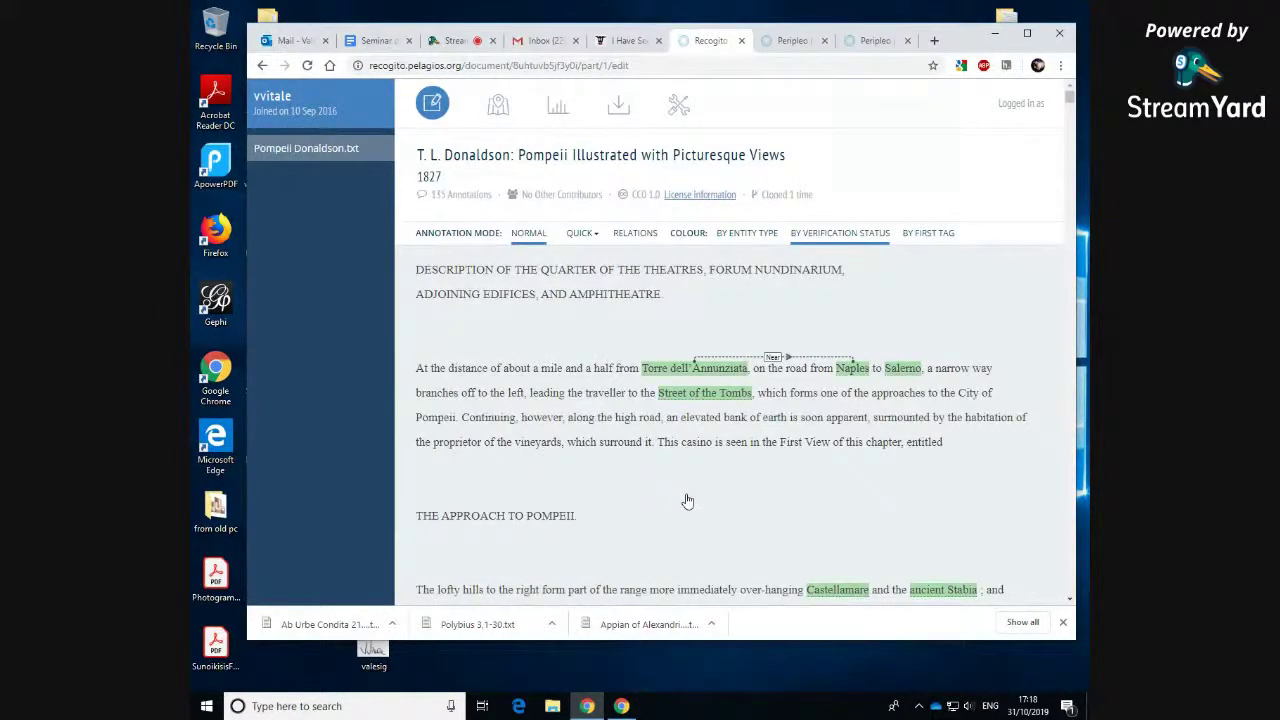
Step: Map the Pompeii document's places, zoomed toward the Bay of Naples, and list the base layers
left_click(492, 110)
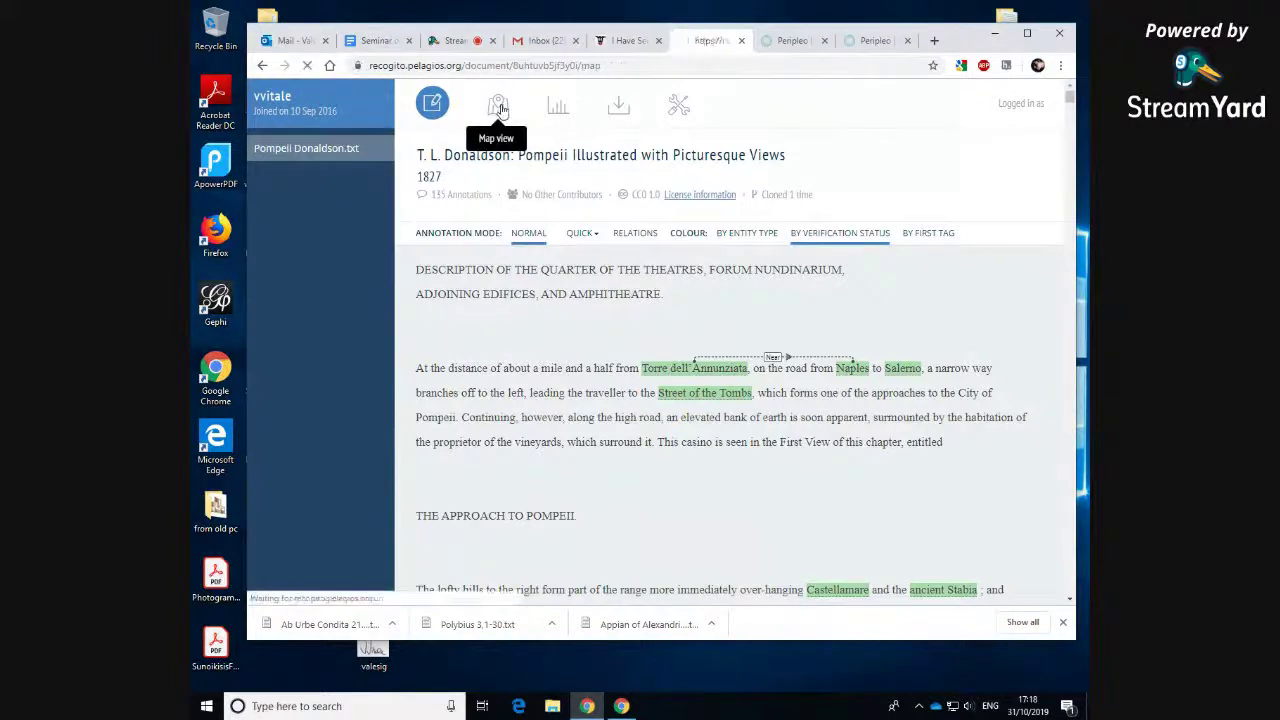
scroll(621, 307, "up", 3)
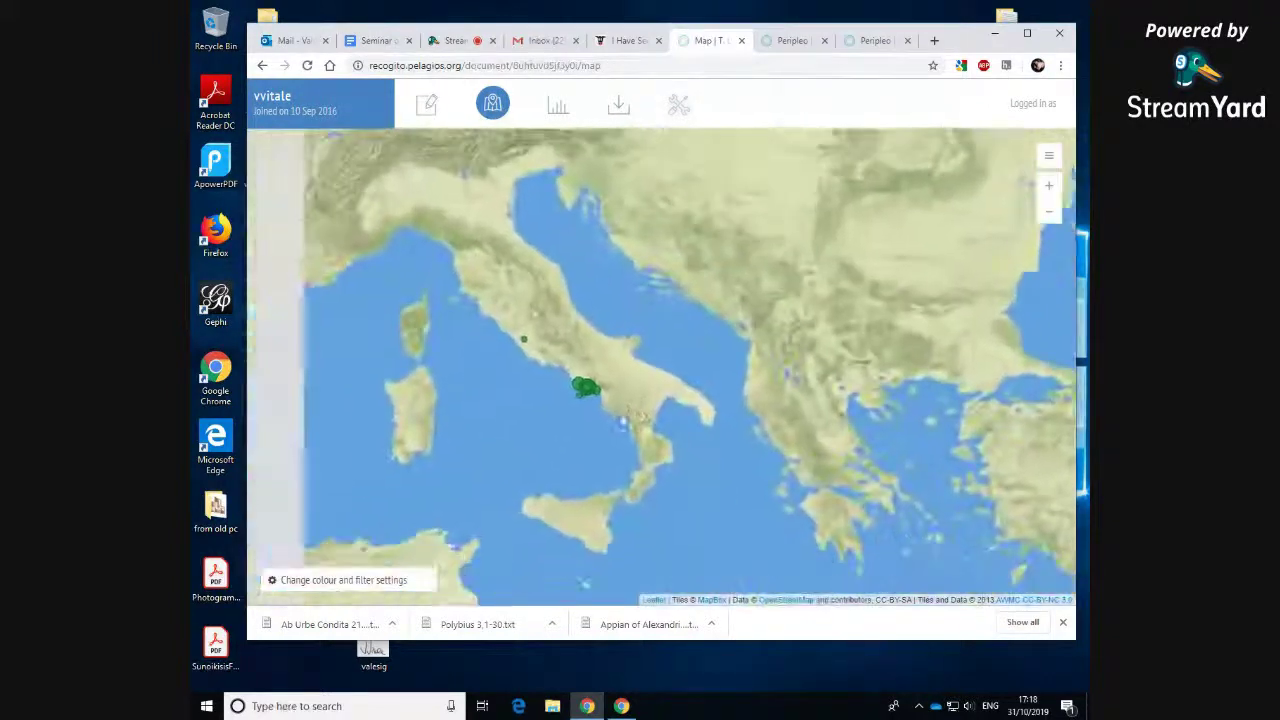
scroll(600, 400, "up", 3)
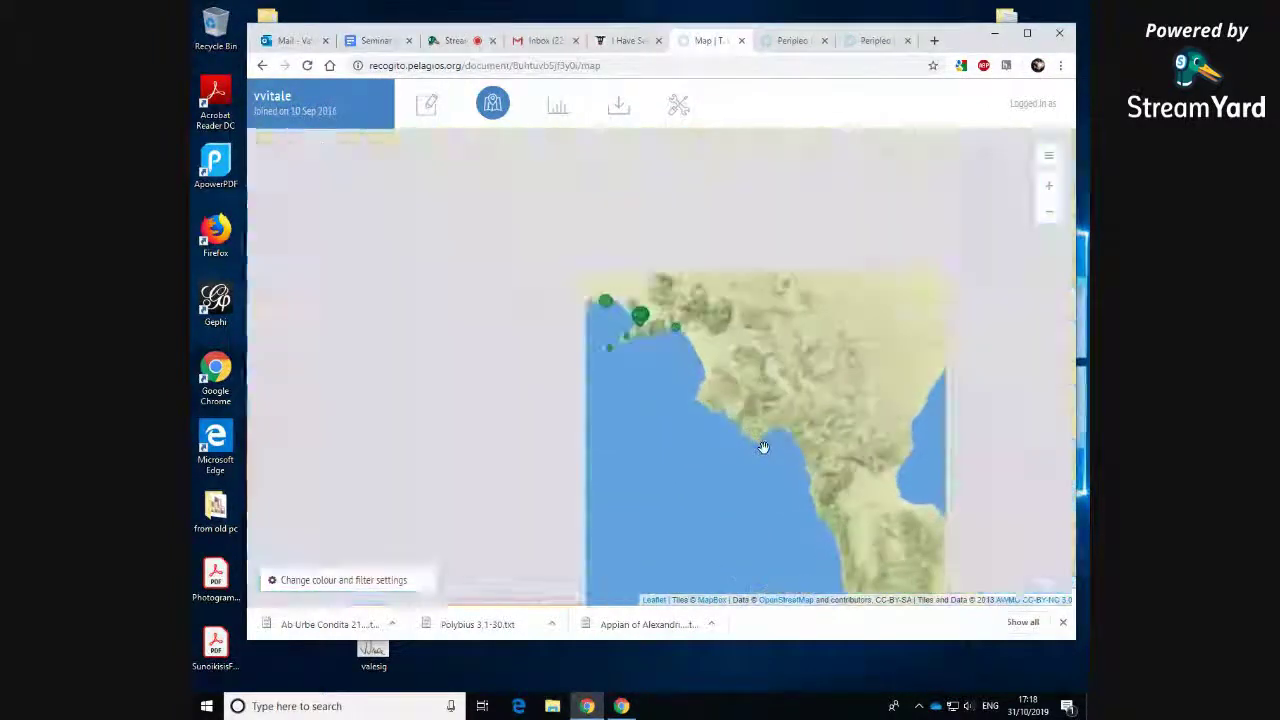
scroll(577, 410, "up", 1)
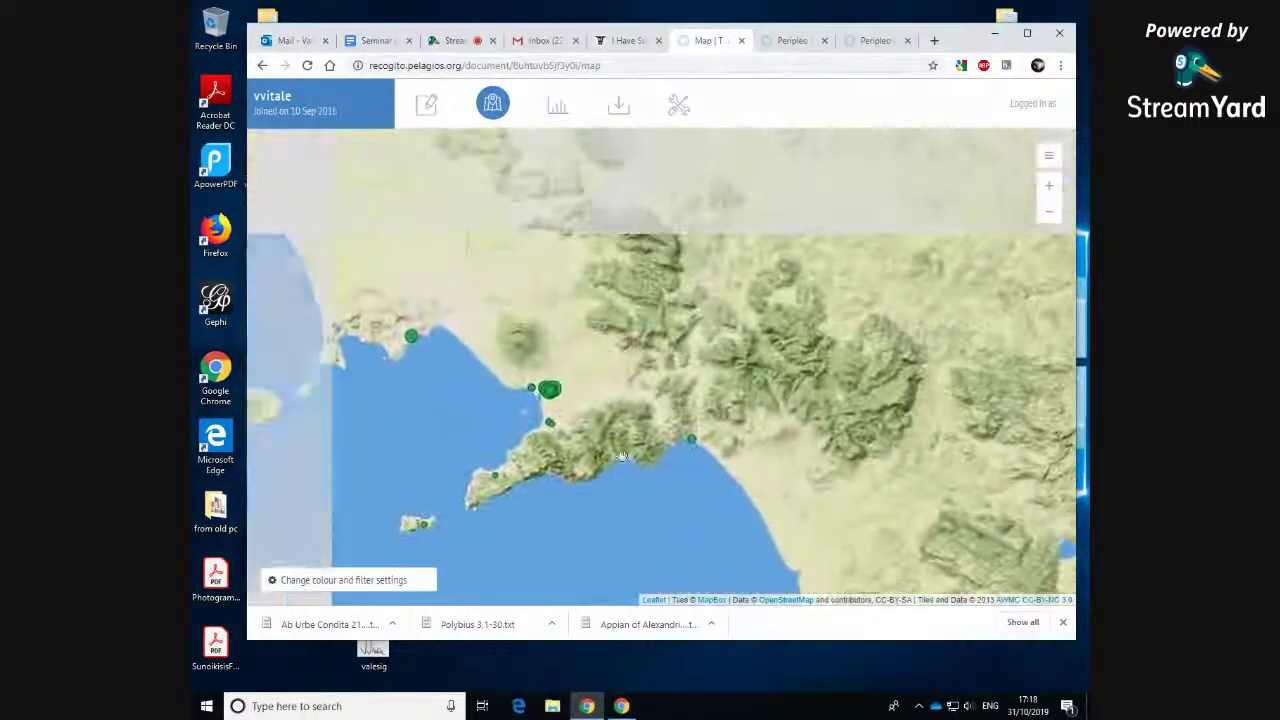
scroll(610, 410, "up", 3)
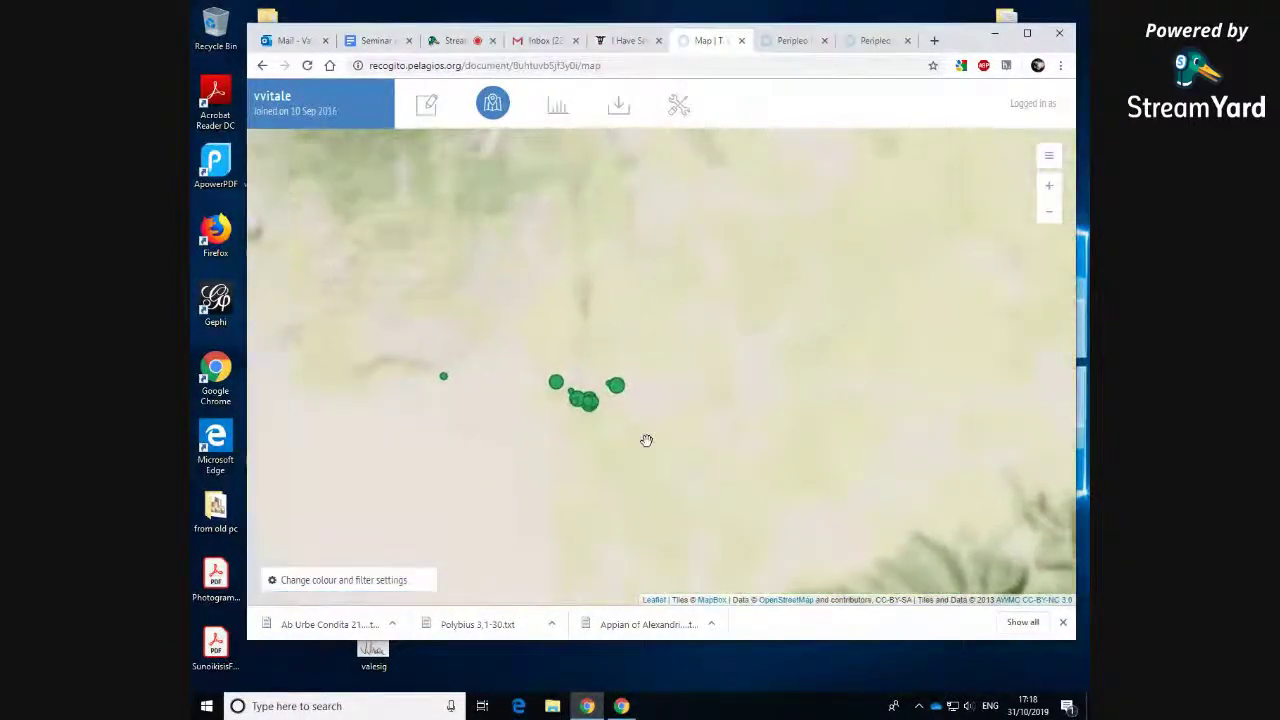
left_click(1048, 160)
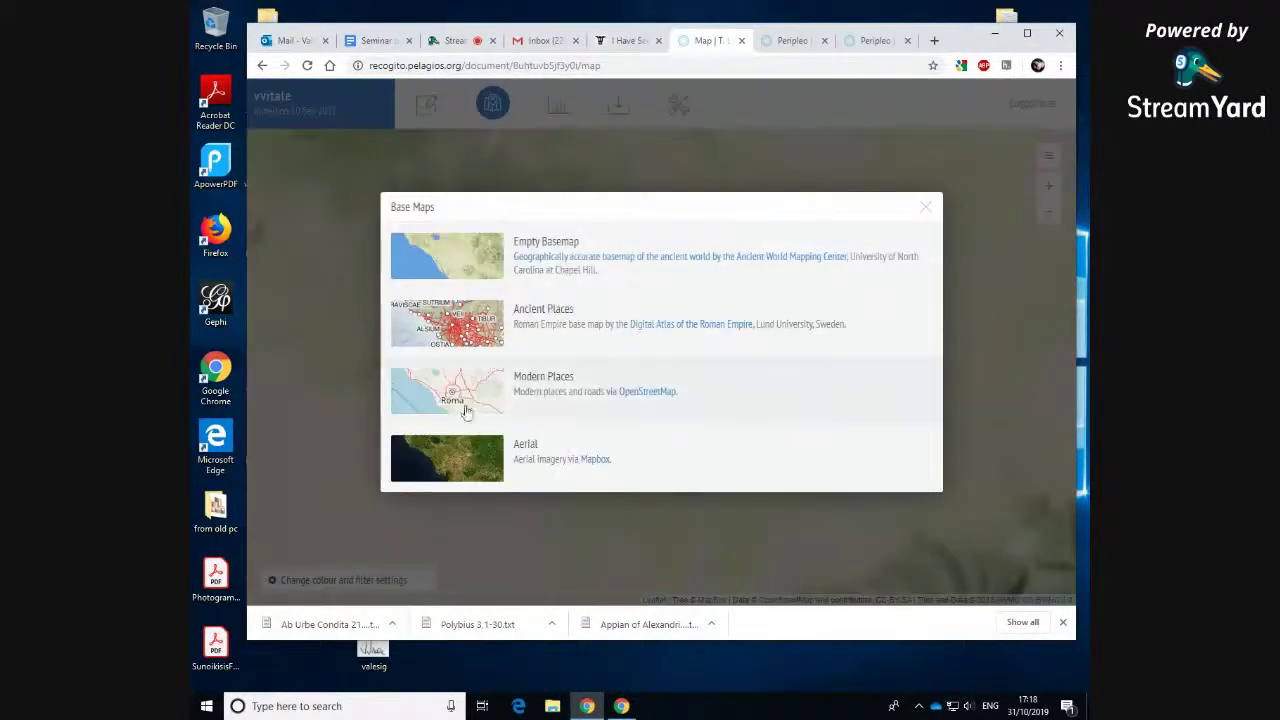
Step: Switch the base map to Aerial and zoom into Pompeii's theatre district
left_click(436, 464)
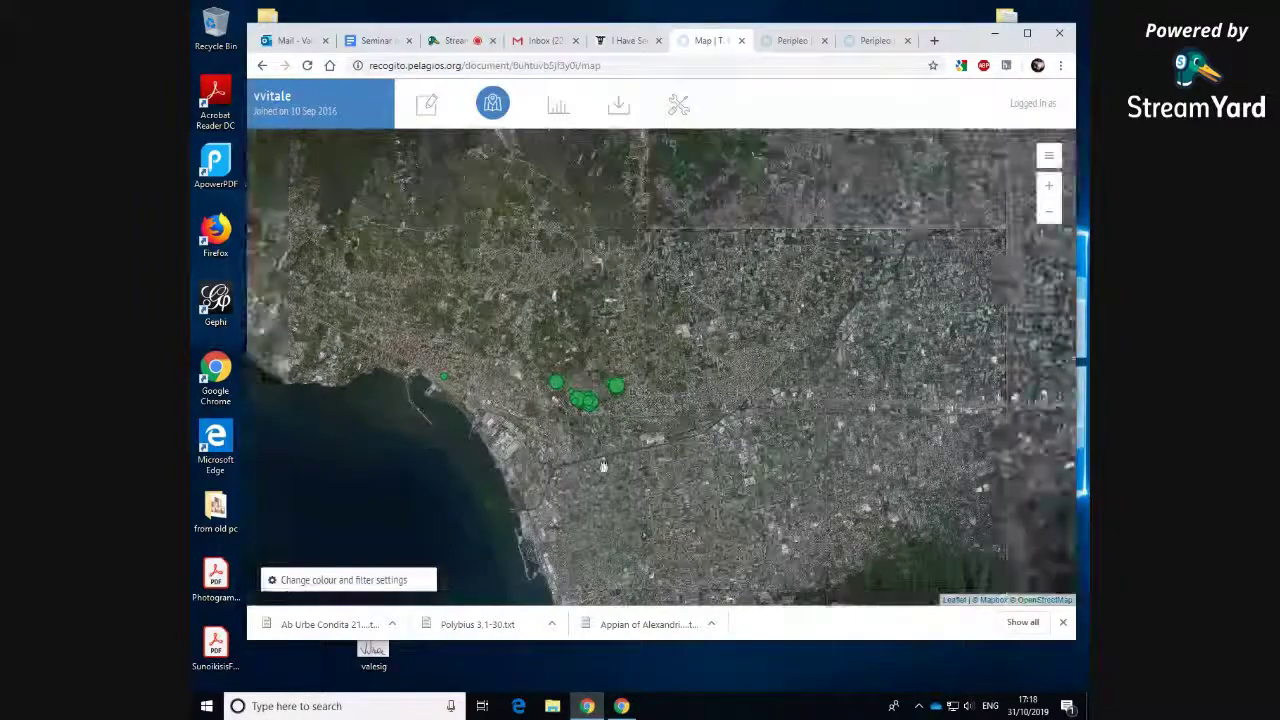
scroll(525, 408, "up", 2)
scroll(525, 408, "down", 2)
scroll(560, 460, "up", 2)
scroll(580, 500, "down", 2)
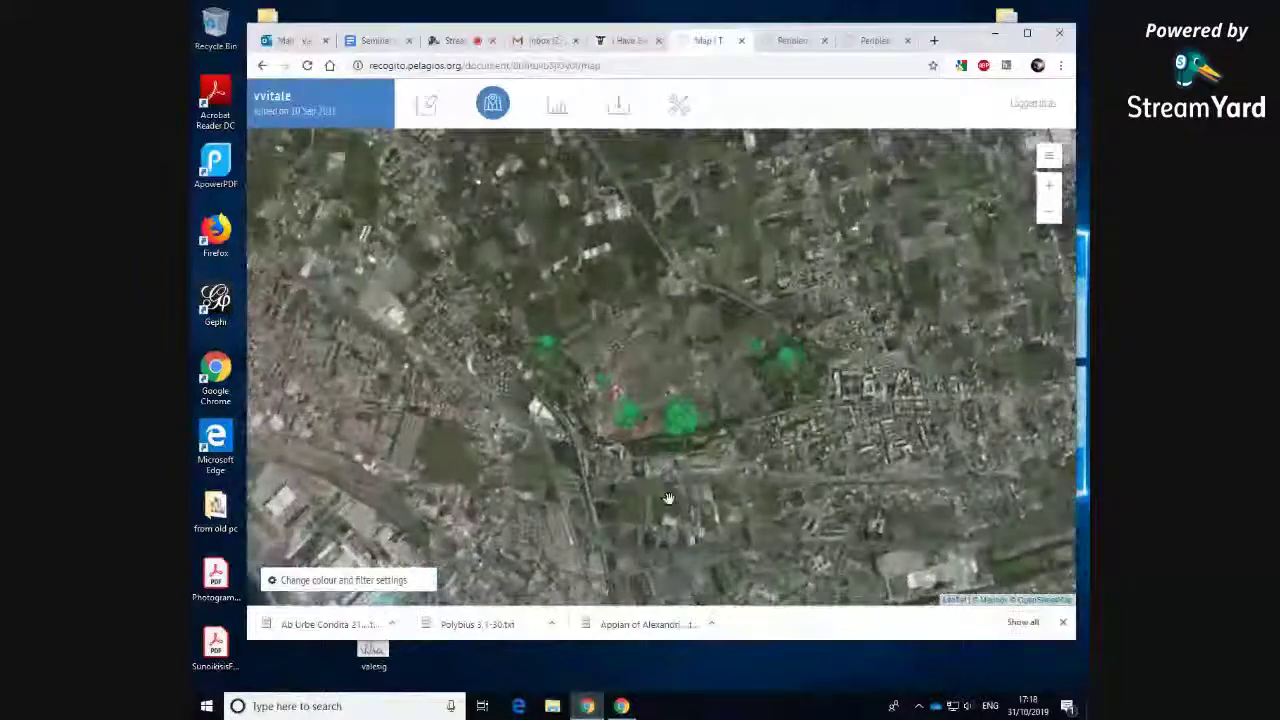
scroll(596, 522, "up", 1)
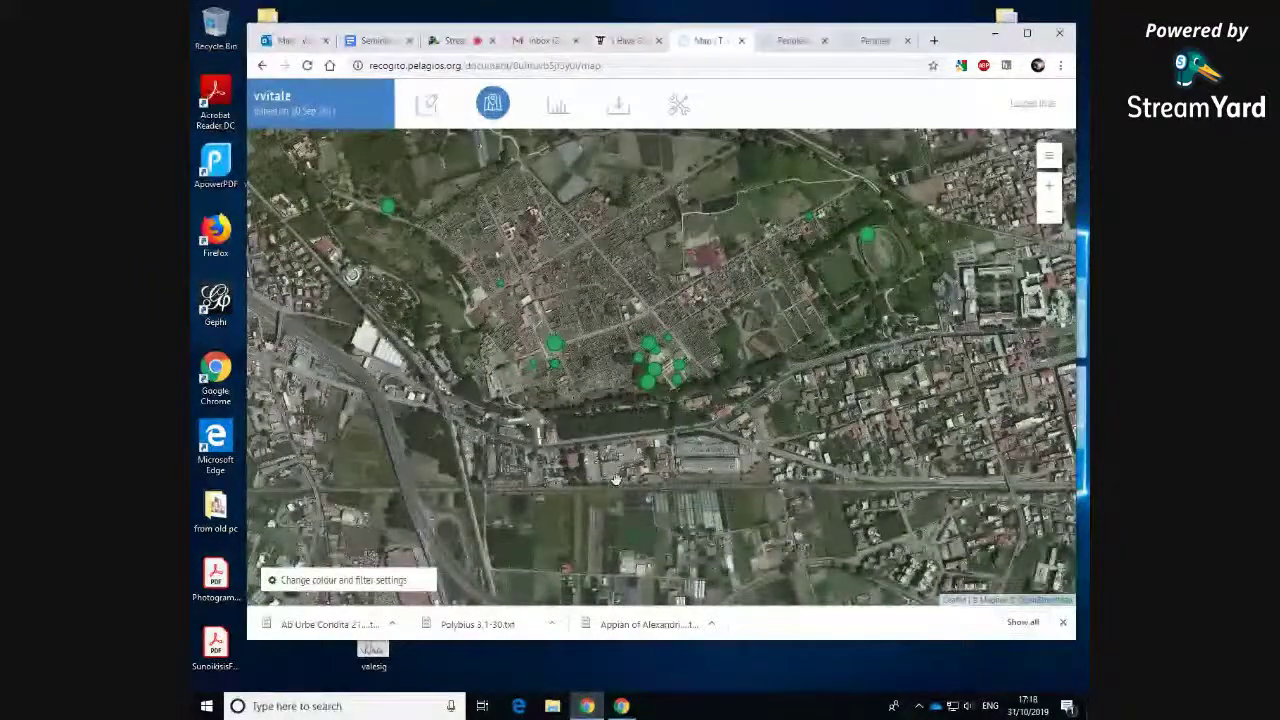
scroll(656, 391, "up", 2)
left_click_drag(656, 391, 605, 574)
scroll(680, 486, "up", 3)
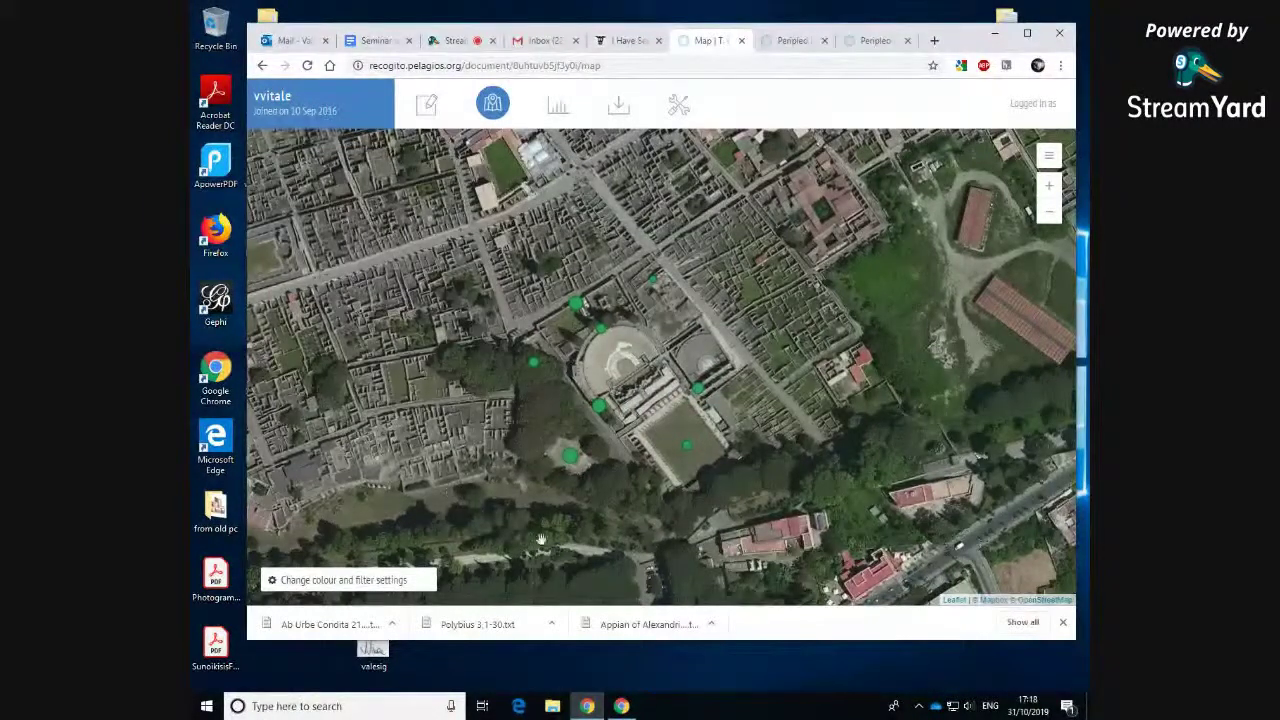
Step: Read and close the Temple of Isis, Forum Nundinarium and Odeon annotations
left_click(577, 306)
left_click_drag(755, 328, 773, 393)
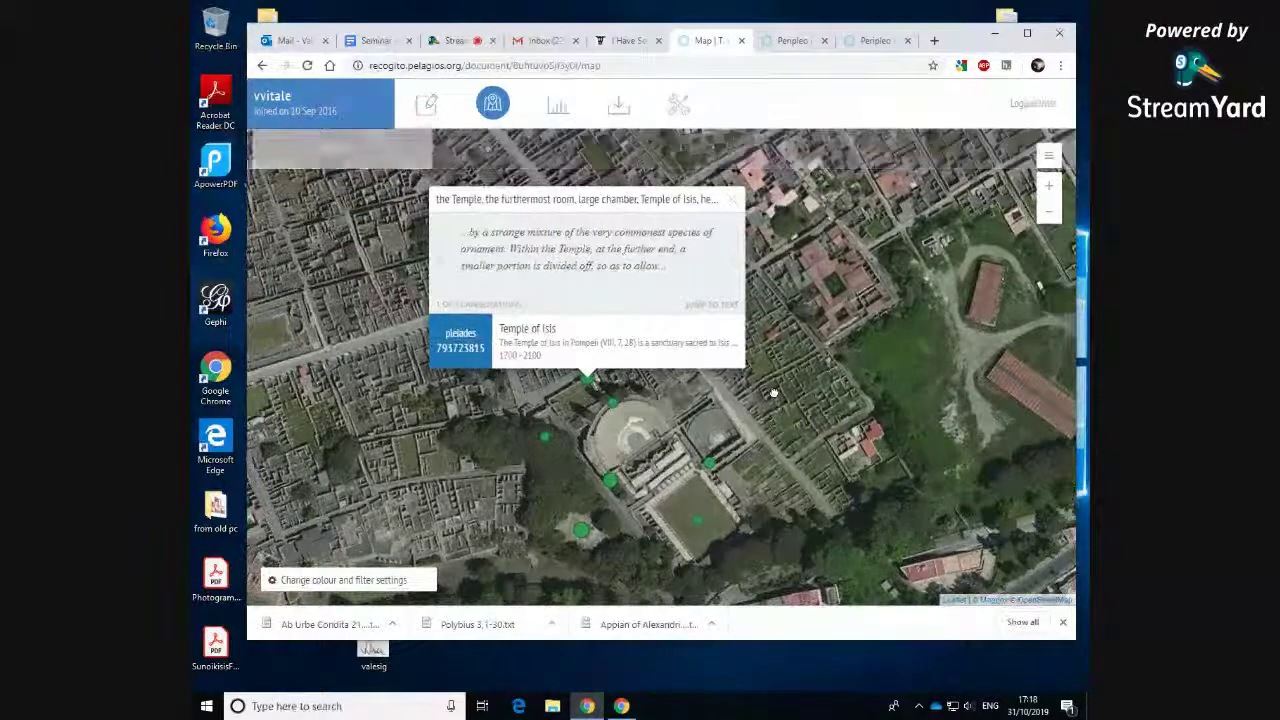
left_click(733, 200)
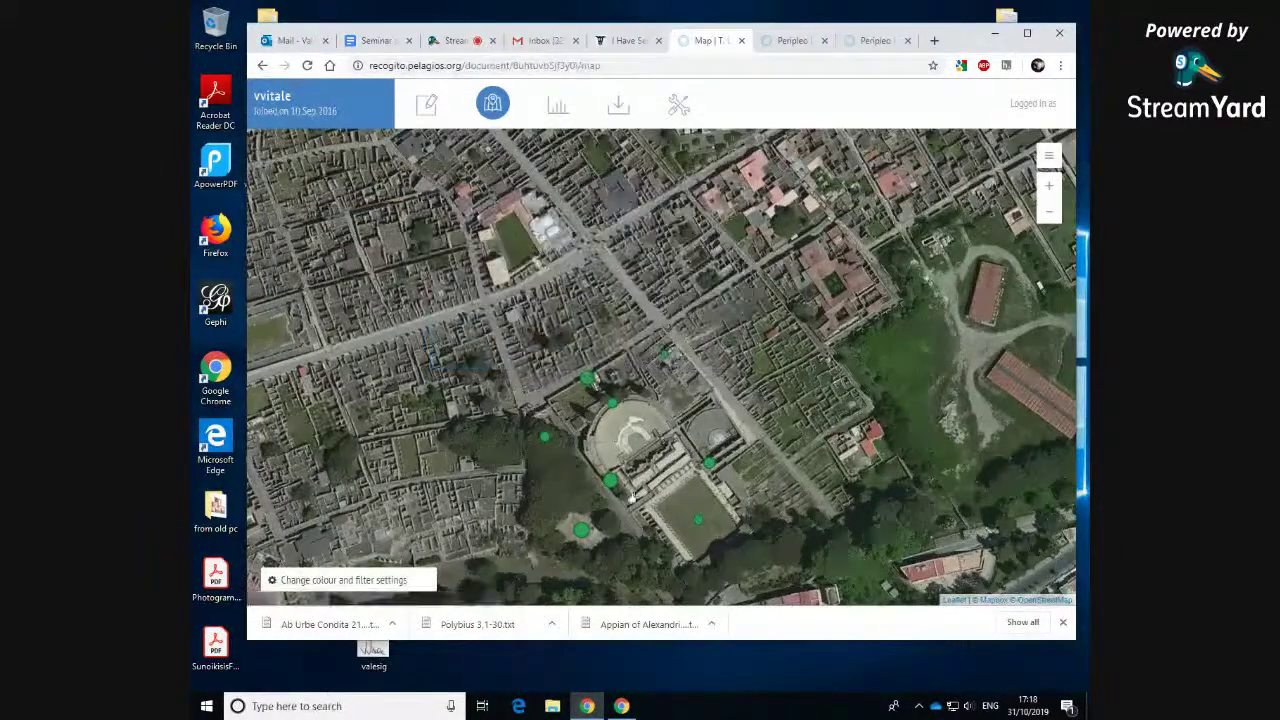
left_click(699, 522)
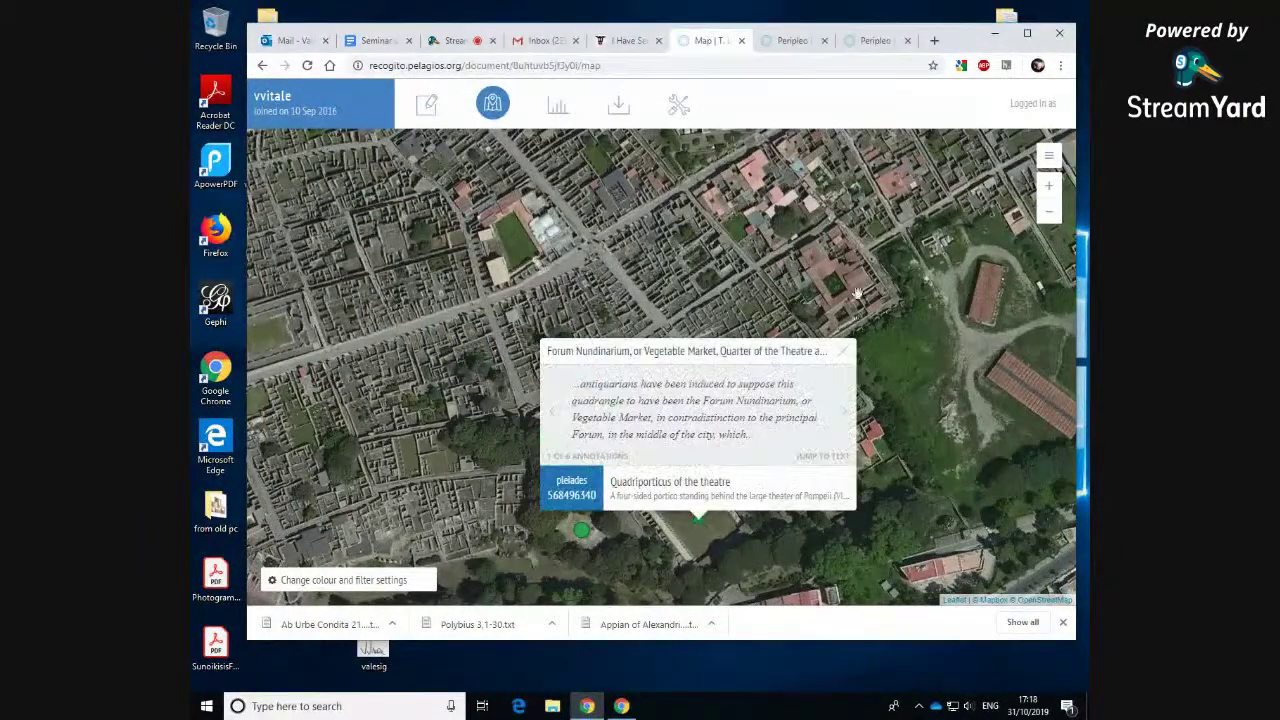
left_click(844, 353)
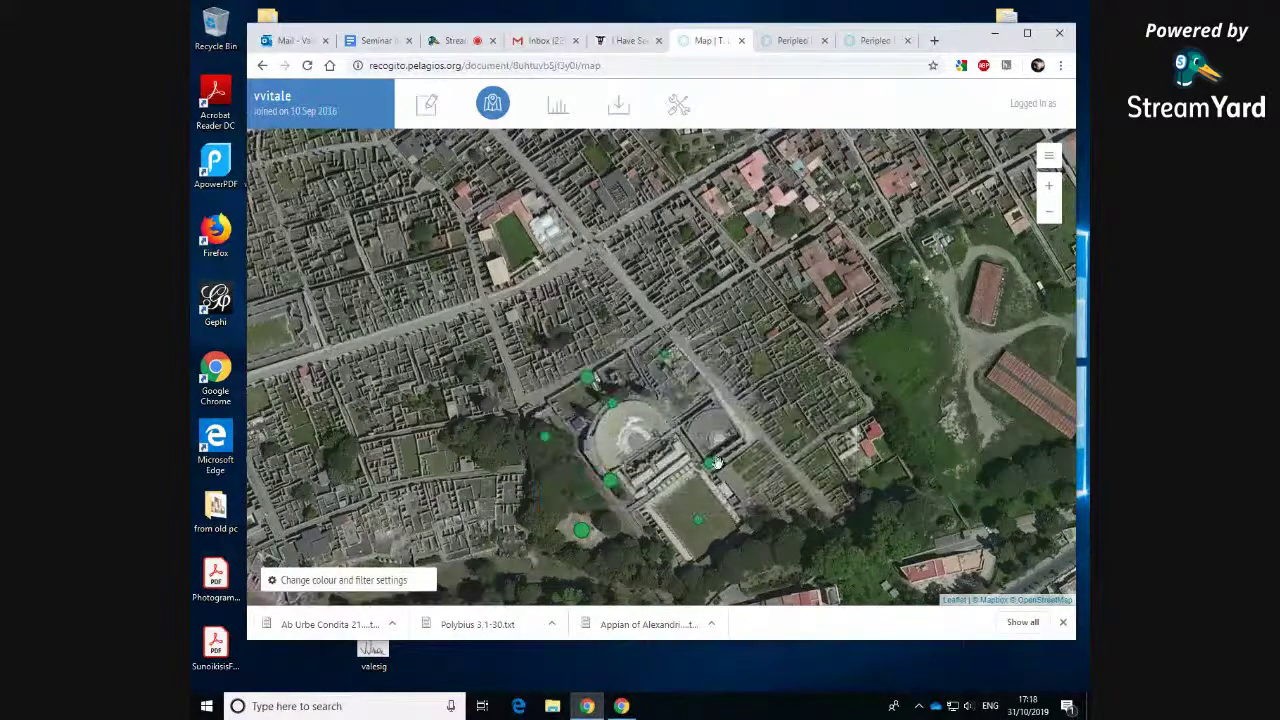
left_click(707, 467)
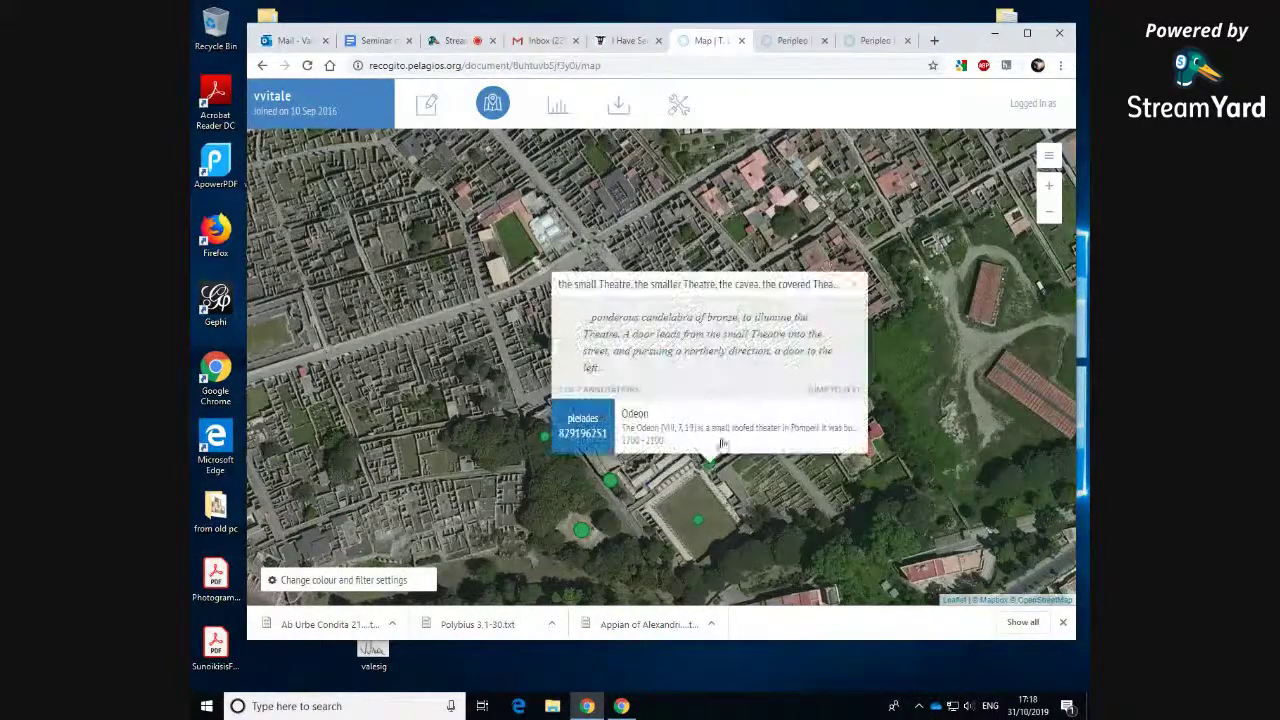
left_click(855, 291)
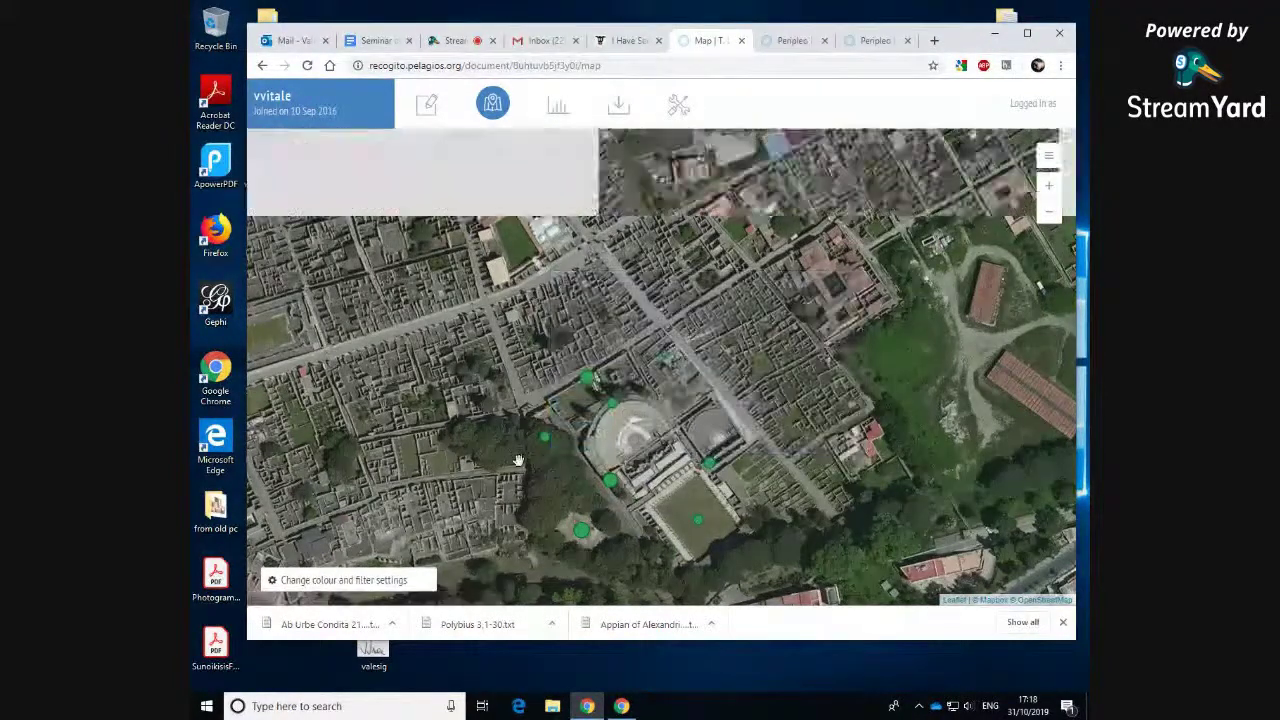
Step: Zoom out to a wider view of the marker cluster and switch to the StreamYard tab
scroll(516, 460, "down", 3)
left_click_drag(516, 460, 603, 352)
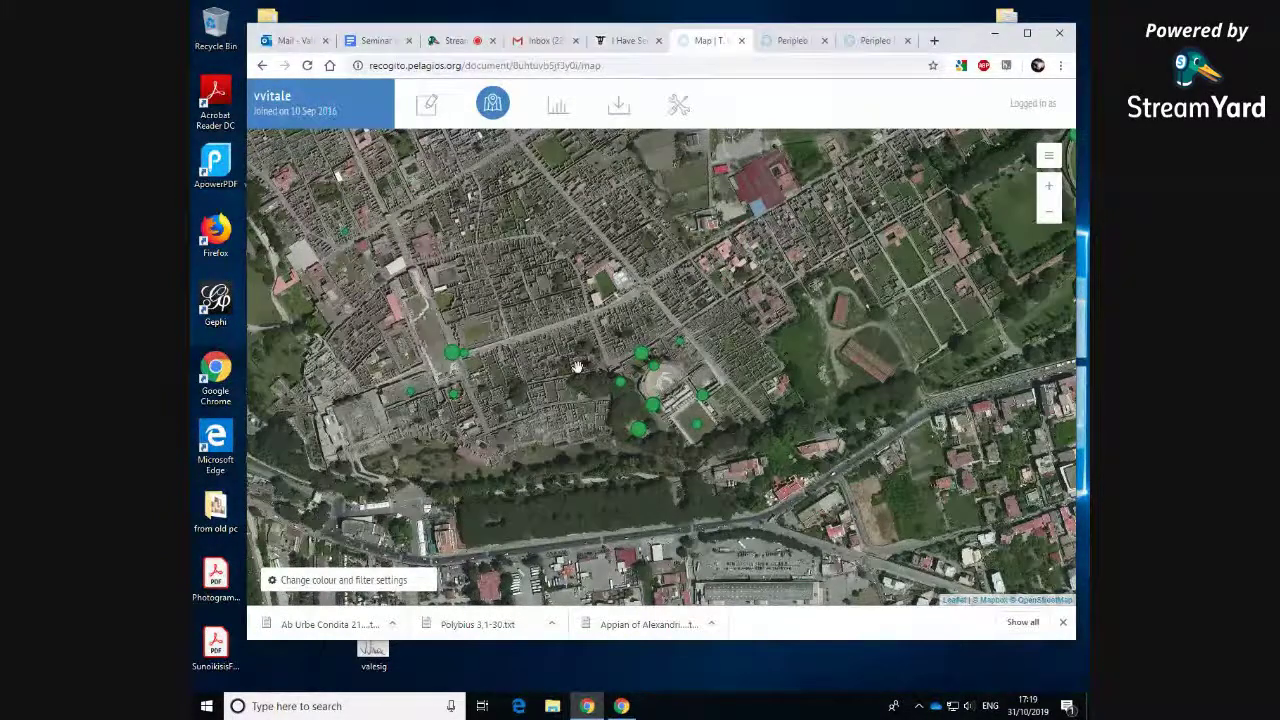
left_click(455, 42)
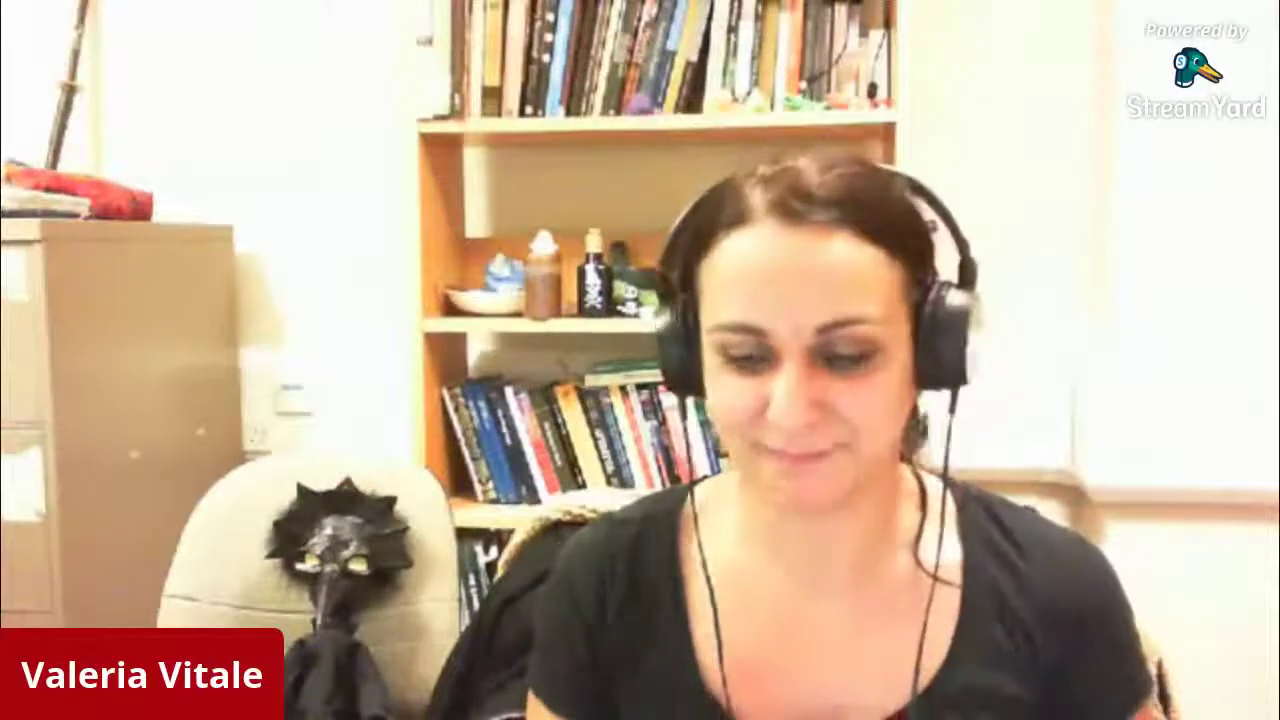